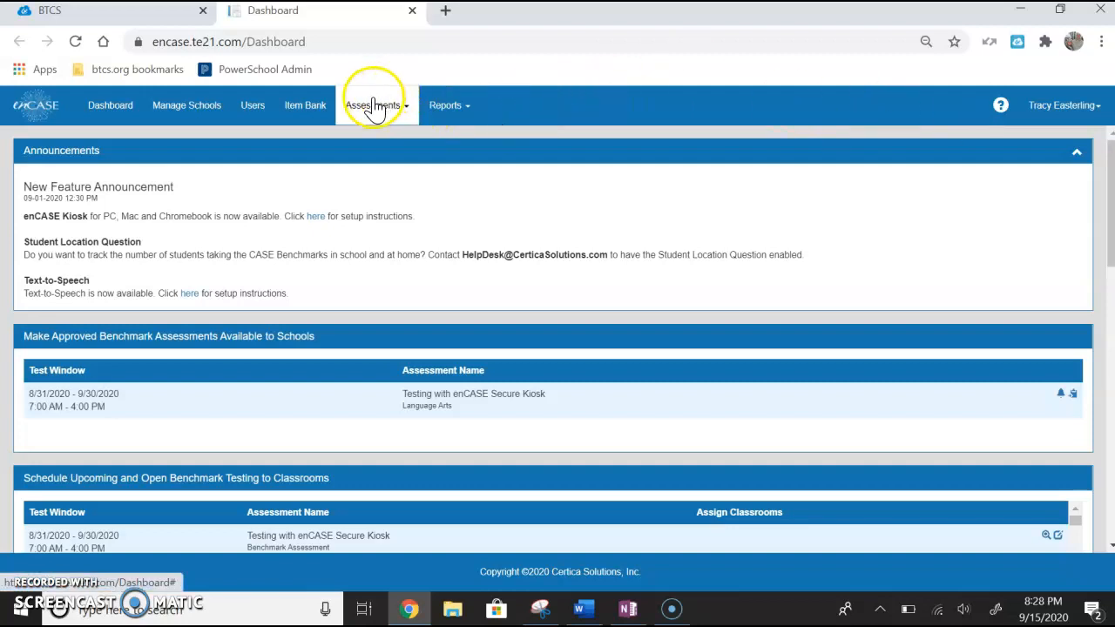
Start creating a new classroom assessment.
{"action": "left_click", "coordinate": [372, 118]}
{"action": "left_click", "coordinate": [369, 138]}
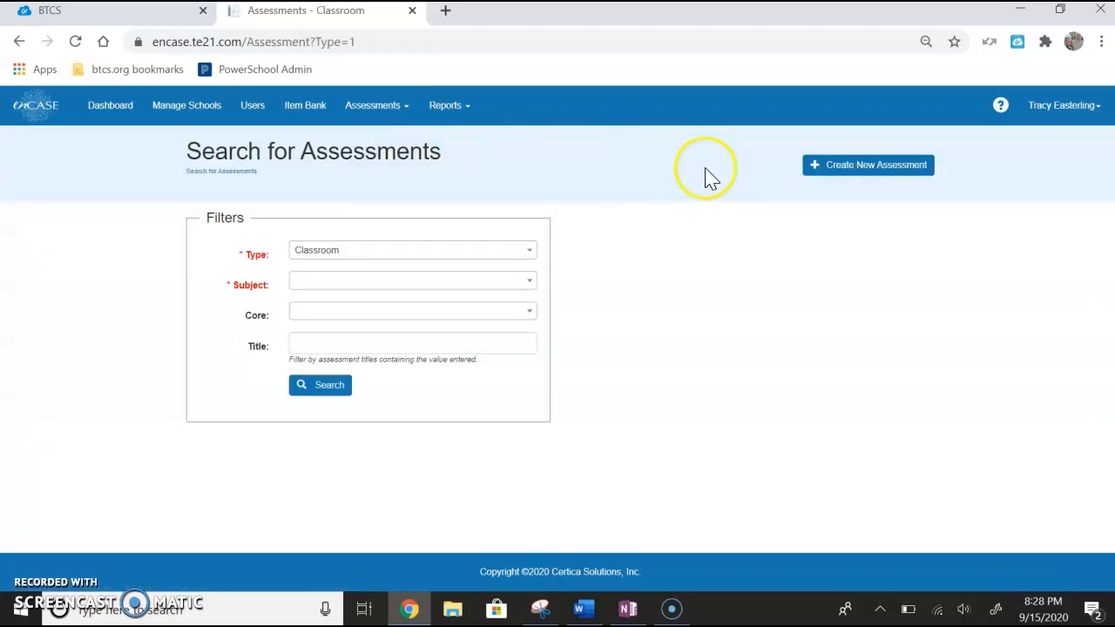
{"action": "left_click", "coordinate": [865, 167]}
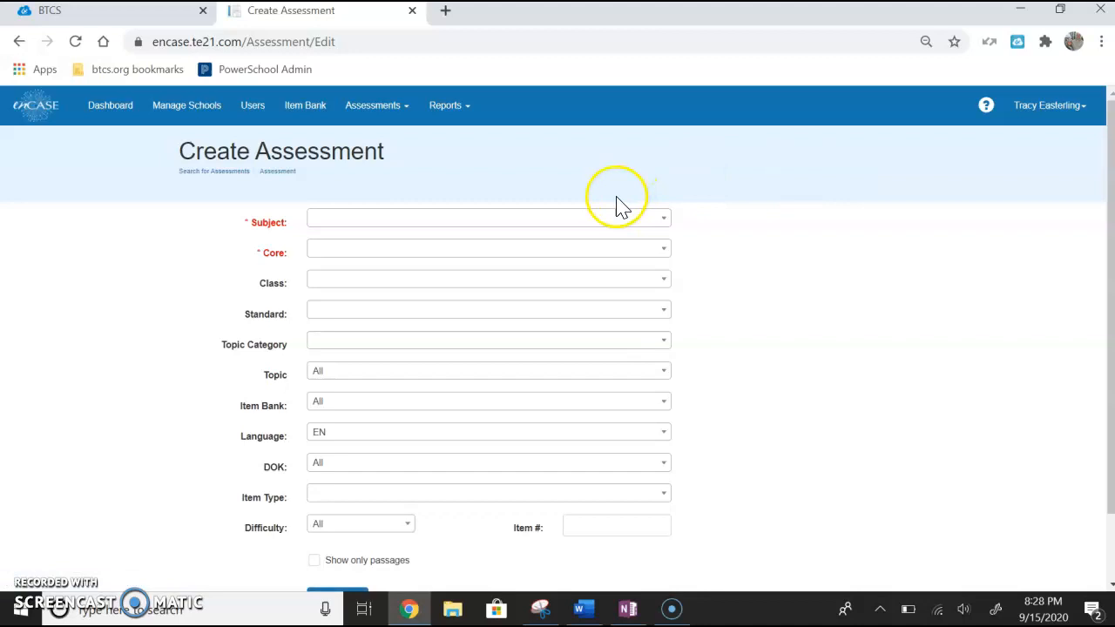
Set the assessment's subject to Mathematics and its core to TN: Mathematics (2016).
{"action": "left_click", "coordinate": [608, 218]}
{"action": "left_click", "coordinate": [554, 292]}
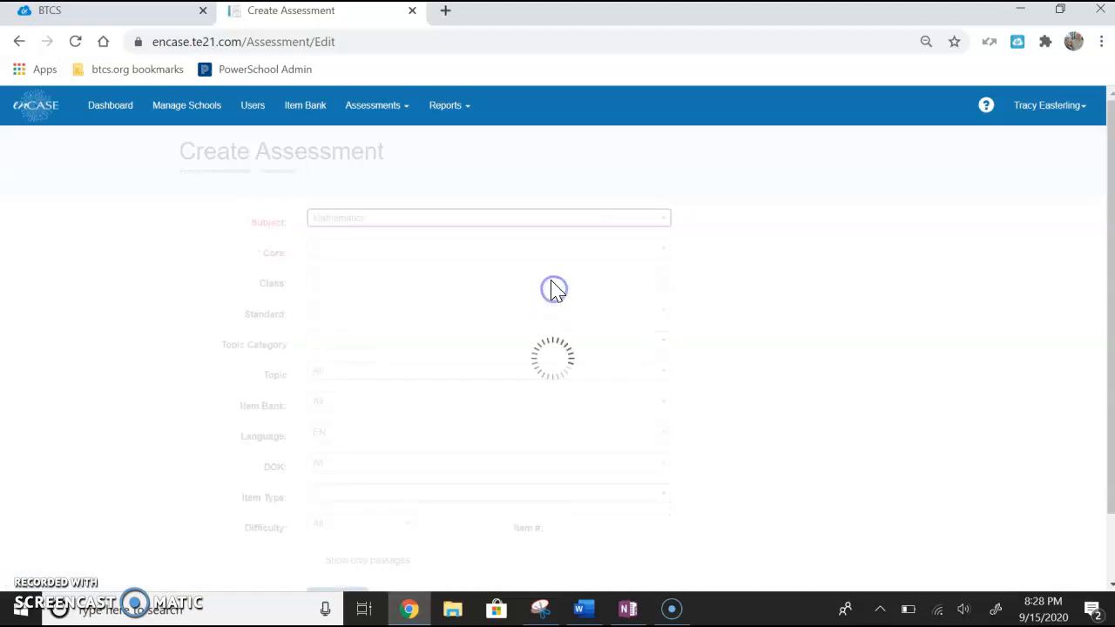
{"action": "left_click", "coordinate": [536, 261]}
{"action": "scroll", "coordinate": [485, 372], "scroll_direction": "down", "scroll_amount": 10}
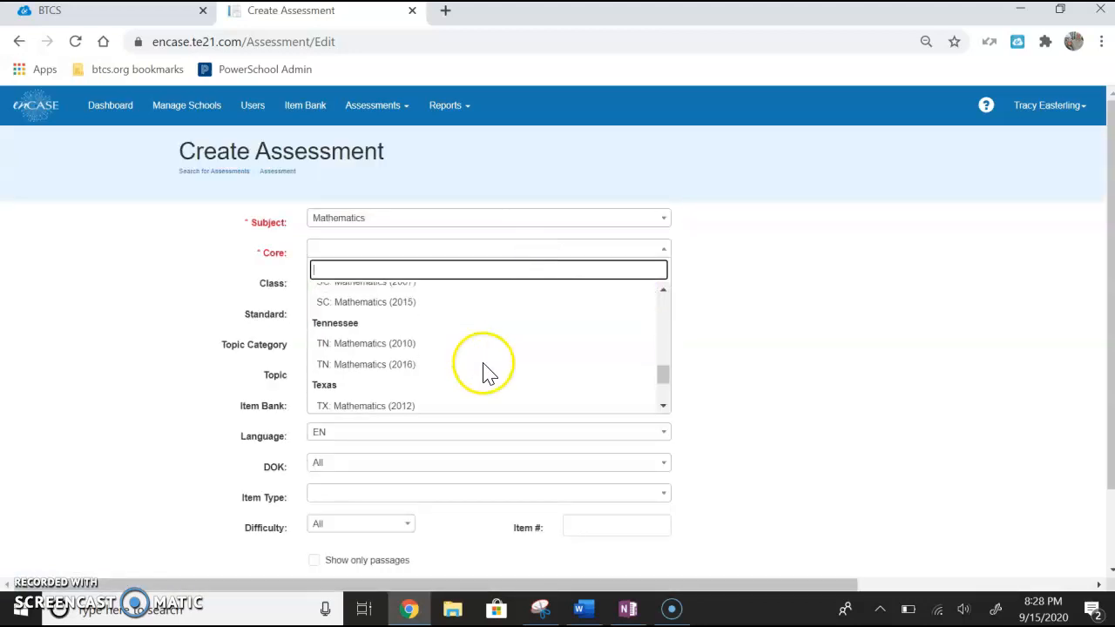
{"action": "scroll", "coordinate": [480, 374], "scroll_direction": "up", "scroll_amount": 3}
{"action": "left_click", "coordinate": [416, 364]}
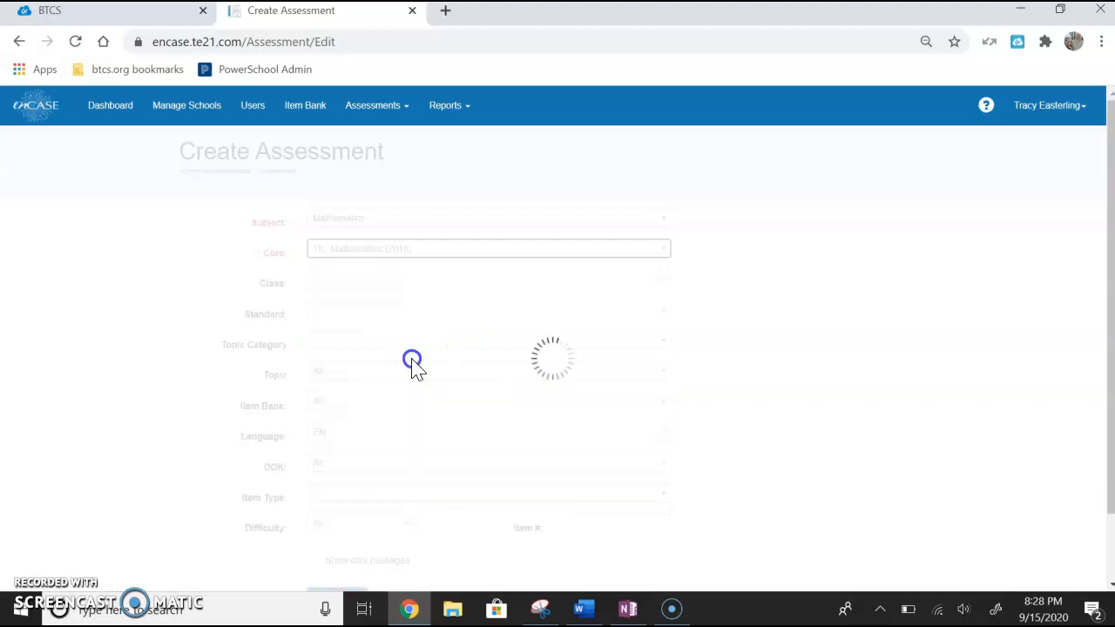
Choose Grade 4 as the class and 4.NF.A.2 as the standard, and load the matching items.
{"action": "left_click", "coordinate": [423, 281]}
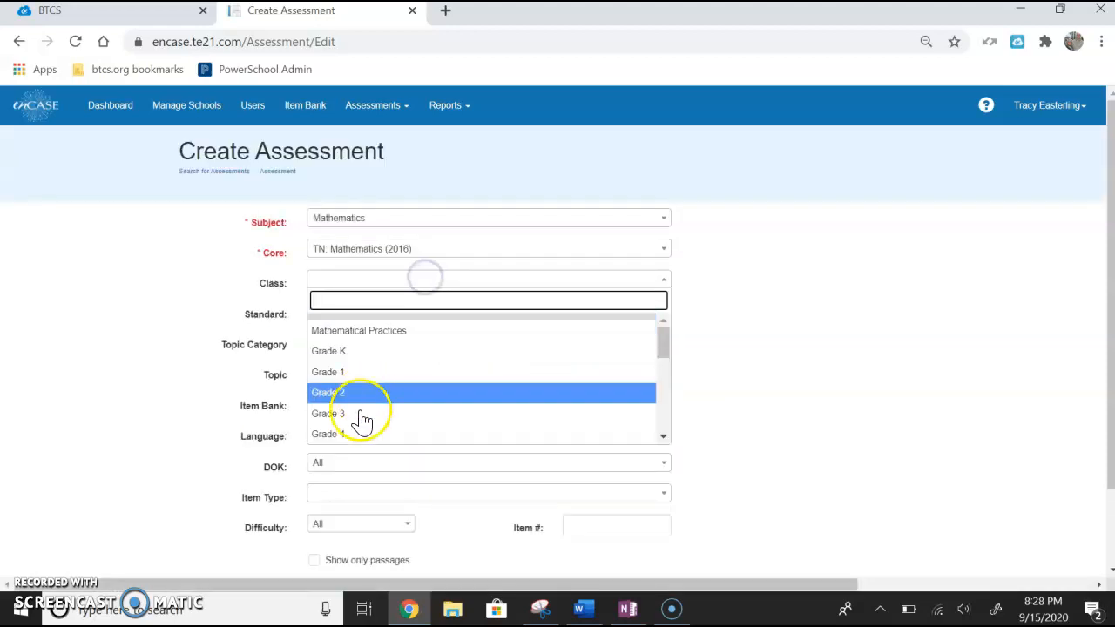
{"action": "left_click", "coordinate": [357, 434]}
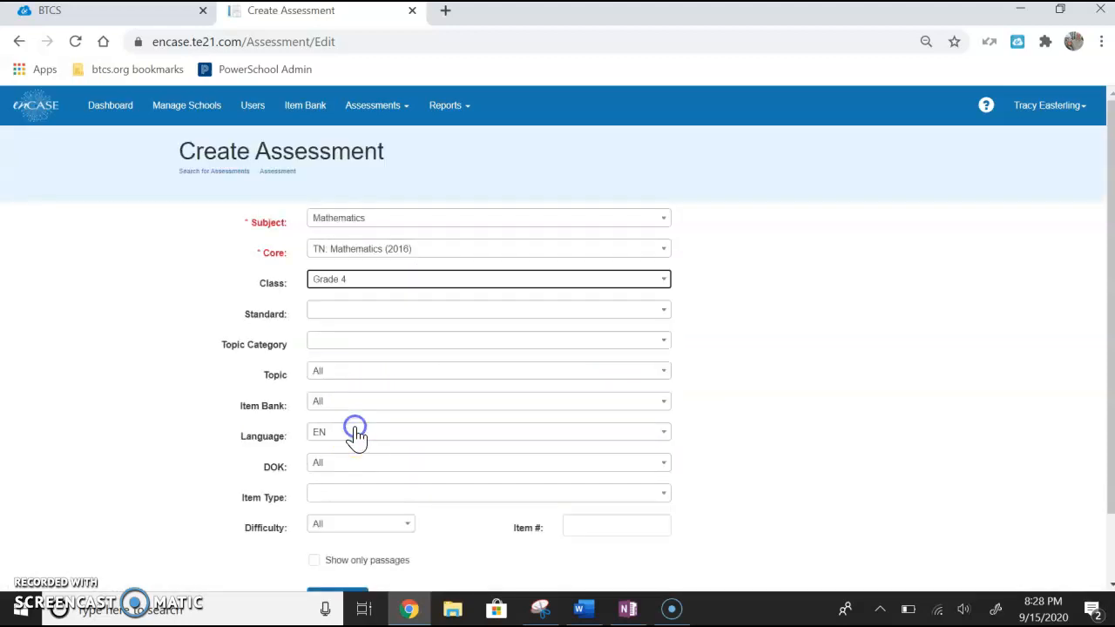
{"action": "left_click", "coordinate": [397, 315]}
{"action": "scroll", "coordinate": [398, 398], "scroll_direction": "down", "scroll_amount": 1}
{"action": "scroll", "coordinate": [398, 398], "scroll_direction": "up", "scroll_amount": 1}
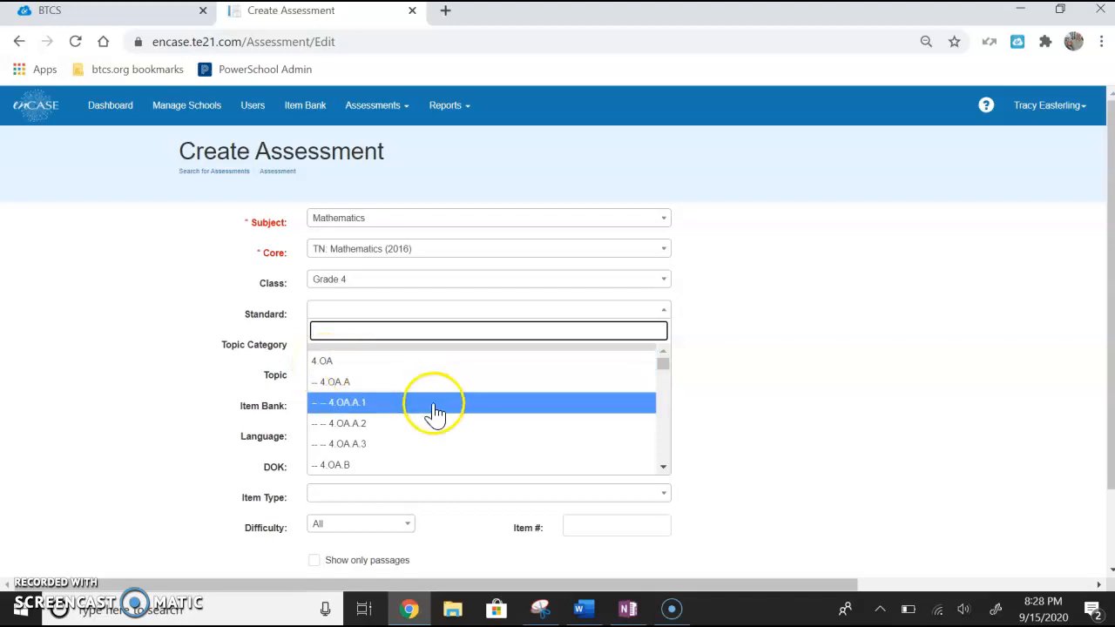
{"action": "scroll", "coordinate": [428, 411], "scroll_direction": "down", "scroll_amount": 2}
{"action": "scroll", "coordinate": [434, 422], "scroll_direction": "down", "scroll_amount": 5}
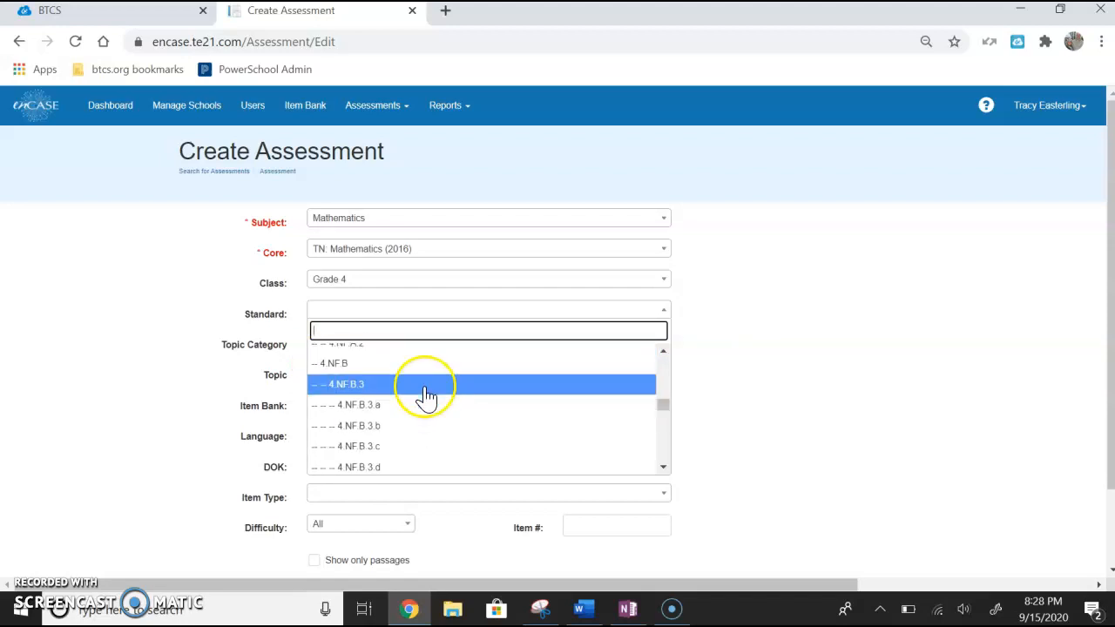
{"action": "scroll", "coordinate": [427, 391], "scroll_direction": "up", "scroll_amount": 3}
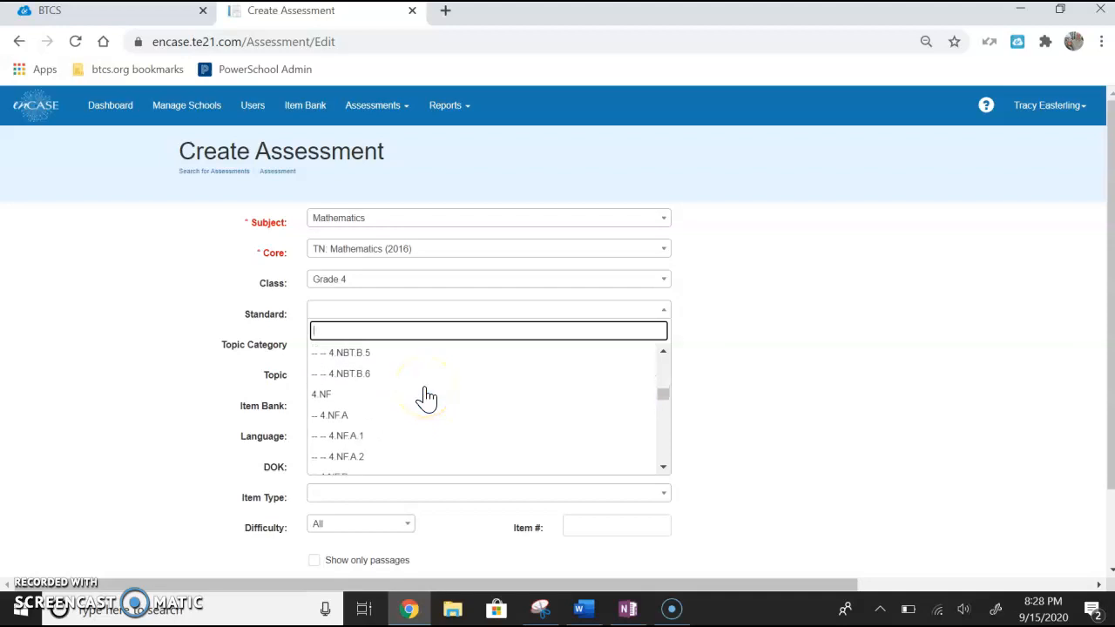
{"action": "left_click", "coordinate": [360, 461]}
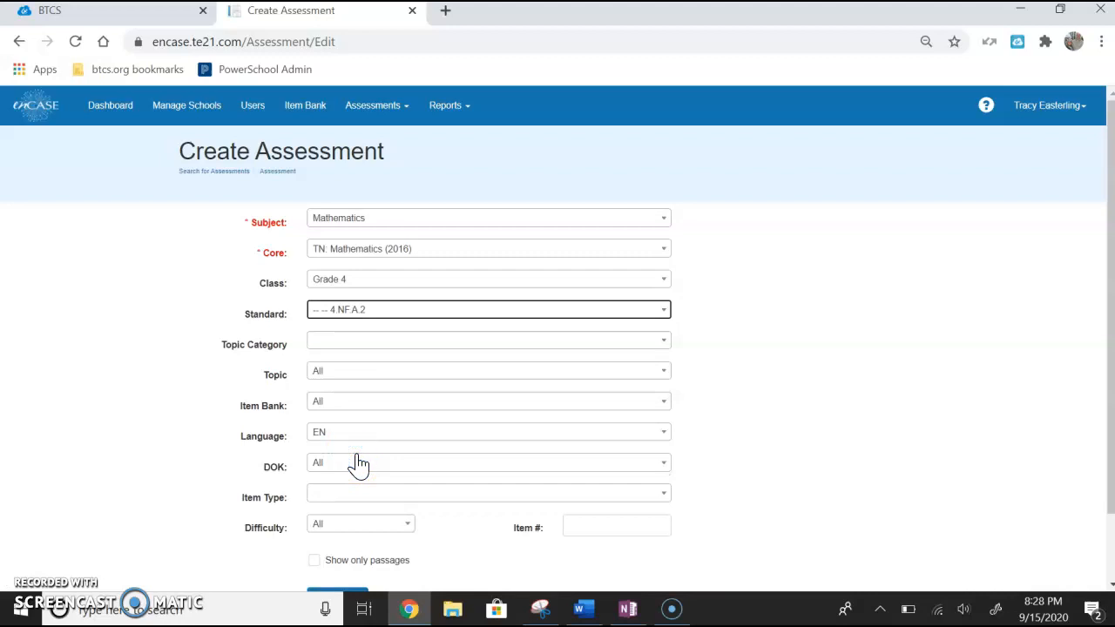
{"action": "scroll", "coordinate": [738, 403], "scroll_direction": "down", "scroll_amount": 1}
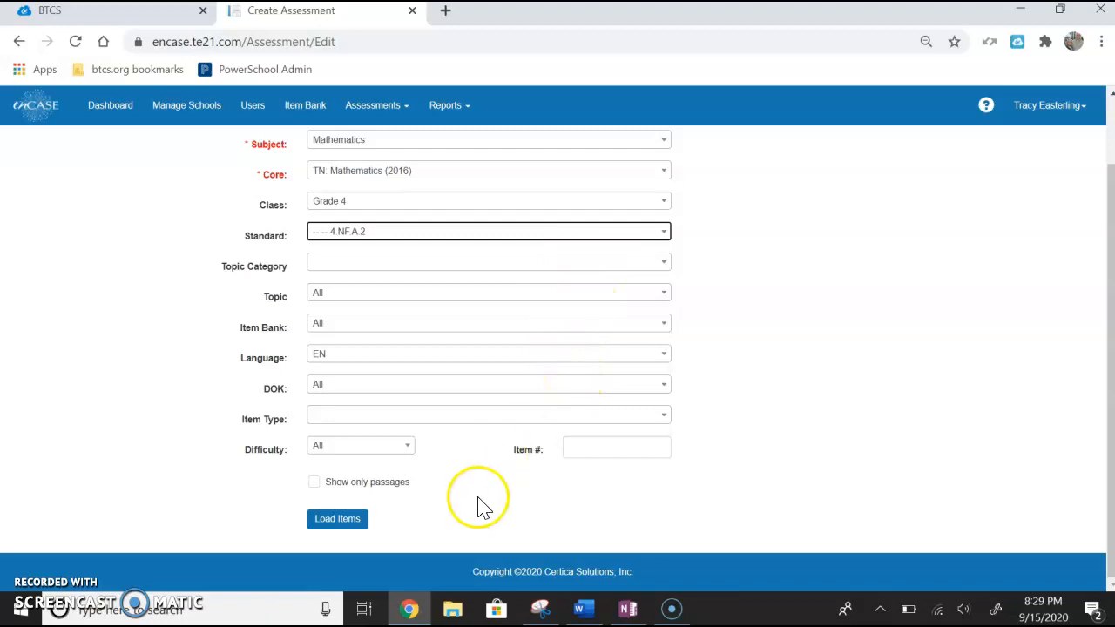
{"action": "left_click", "coordinate": [339, 522]}
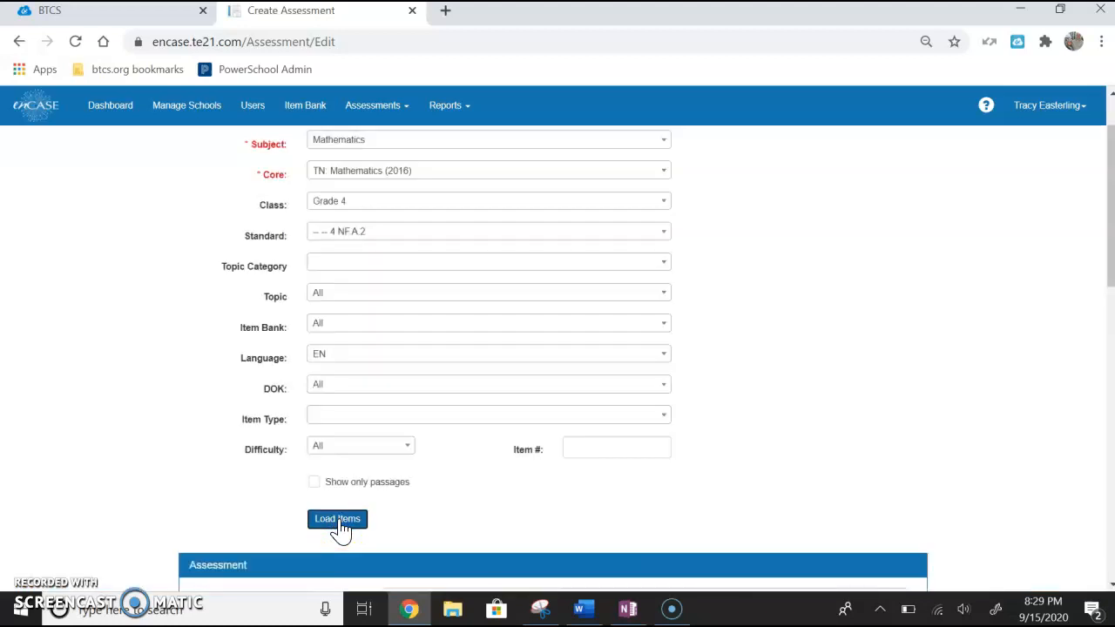
Title the assessment 4.NF.A.2_BTCS_TE.
{"action": "scroll", "coordinate": [342, 528], "scroll_direction": "down", "scroll_amount": 2}
{"action": "scroll", "coordinate": [344, 526], "scroll_direction": "up", "scroll_amount": 3}
{"action": "scroll", "coordinate": [367, 522], "scroll_direction": "down", "scroll_amount": 3}
{"action": "left_click", "coordinate": [404, 491]}
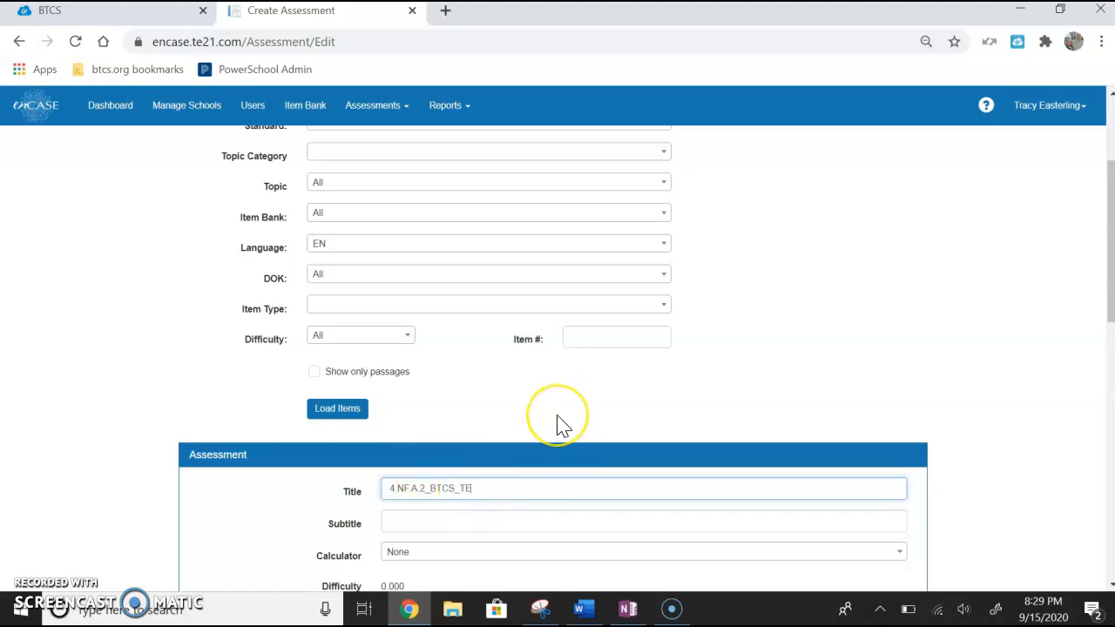
Review the assessment settings and the available calculator options without changing the calculator choice.
{"action": "scroll", "coordinate": [558, 423], "scroll_direction": "down", "scroll_amount": 2}
{"action": "scroll", "coordinate": [557, 426], "scroll_direction": "up", "scroll_amount": 1}
{"action": "scroll", "coordinate": [562, 425], "scroll_direction": "up", "scroll_amount": 1}
{"action": "scroll", "coordinate": [562, 423], "scroll_direction": "down", "scroll_amount": 1}
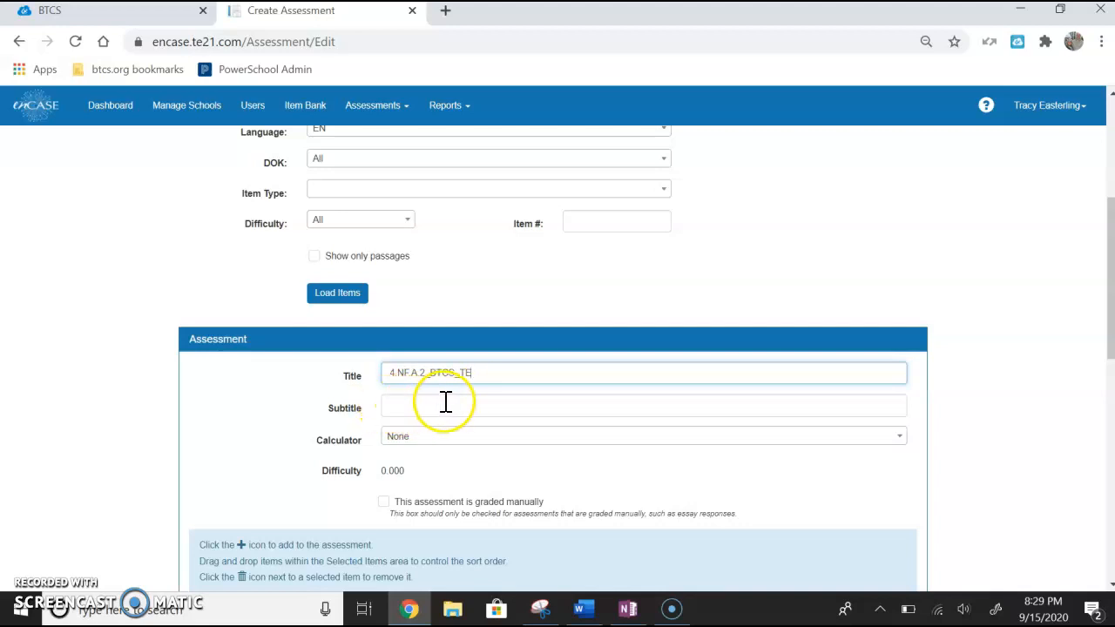
{"action": "scroll", "coordinate": [452, 405], "scroll_direction": "down", "scroll_amount": 2}
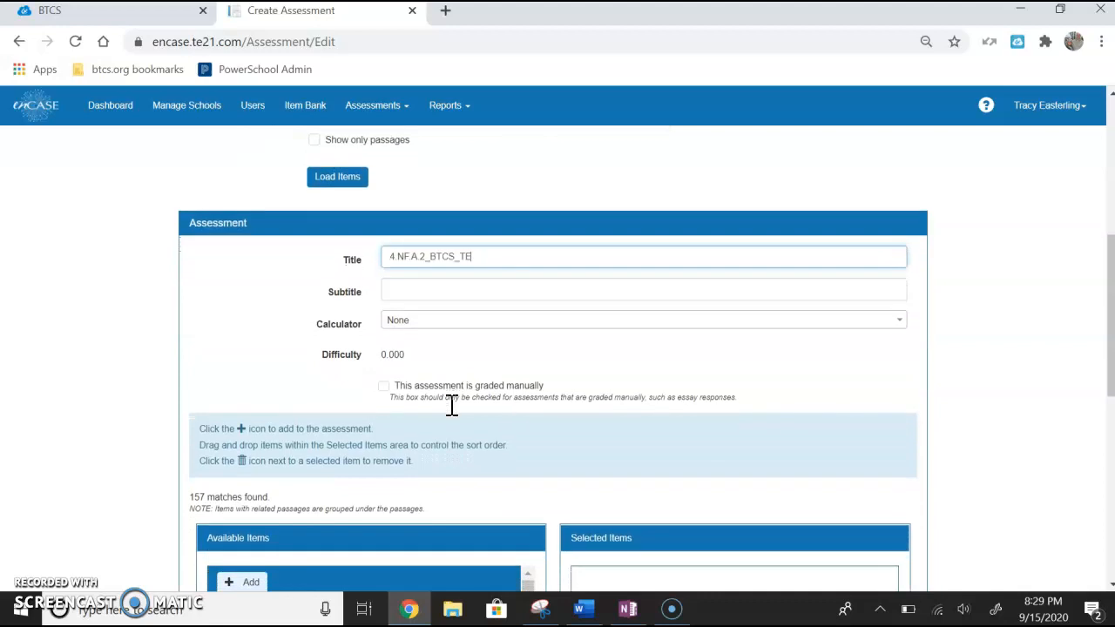
{"action": "left_click", "coordinate": [438, 324]}
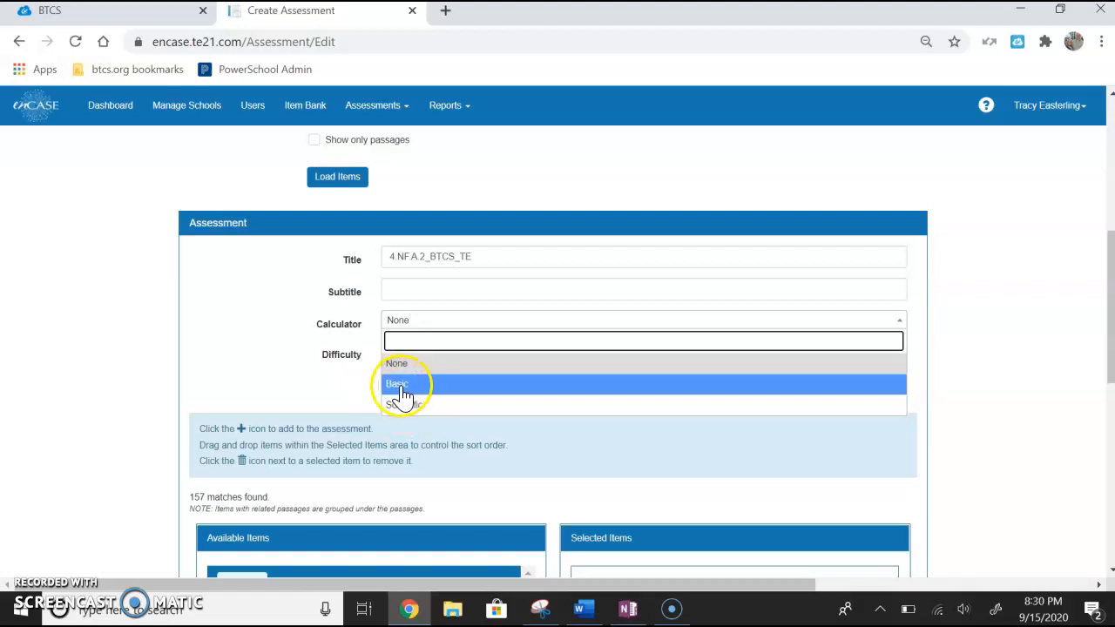
{"action": "left_click", "coordinate": [347, 382]}
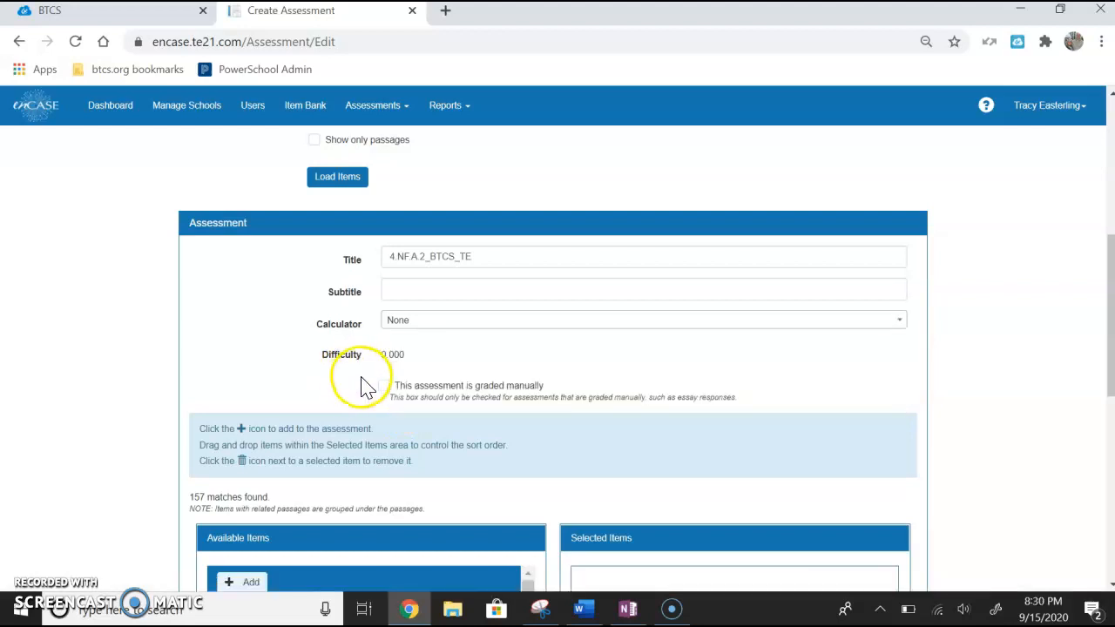
Browse the available items, set the difficulty filter to 1 - Low and reload the items.
{"action": "scroll", "coordinate": [338, 390], "scroll_direction": "down", "scroll_amount": 3}
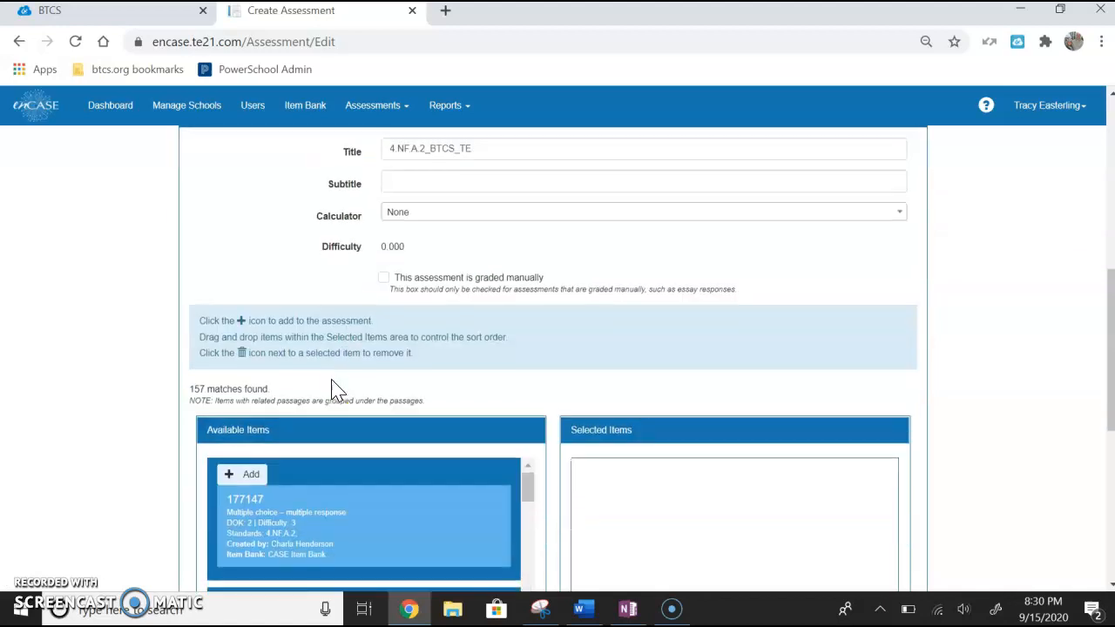
{"action": "scroll", "coordinate": [338, 390], "scroll_direction": "up", "scroll_amount": 1}
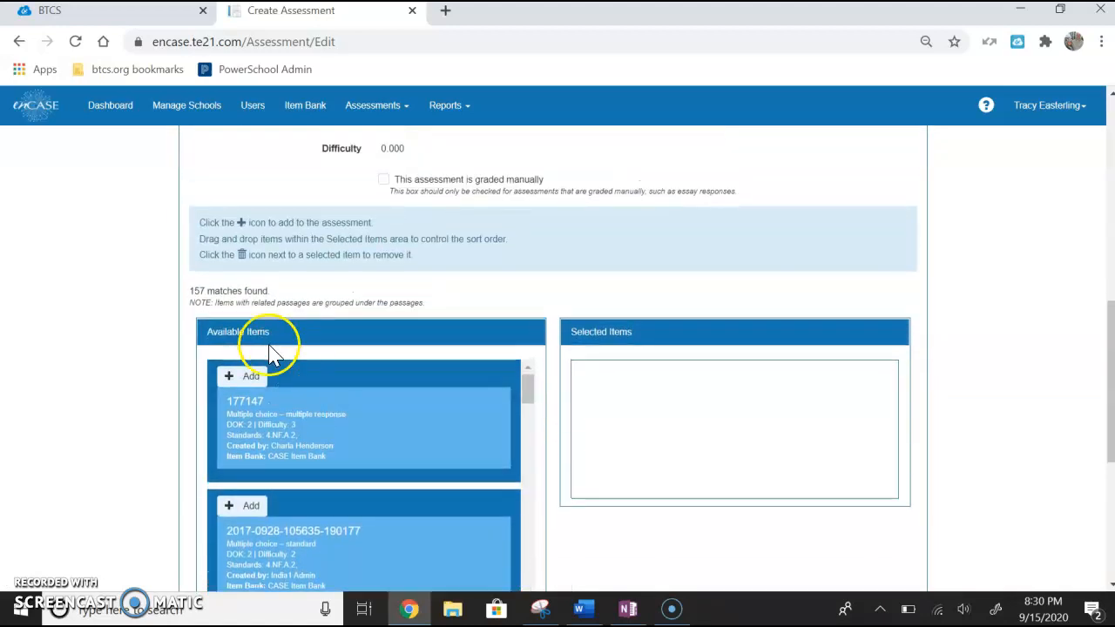
{"action": "scroll", "coordinate": [323, 415], "scroll_direction": "down", "scroll_amount": 5}
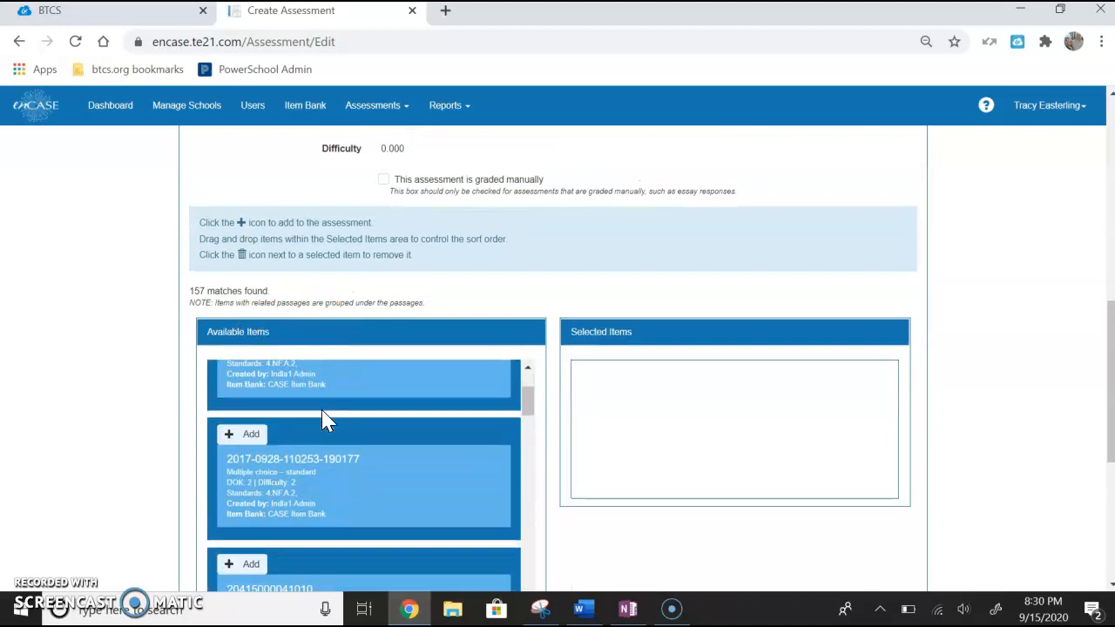
{"action": "scroll", "coordinate": [324, 419], "scroll_direction": "down", "scroll_amount": 2}
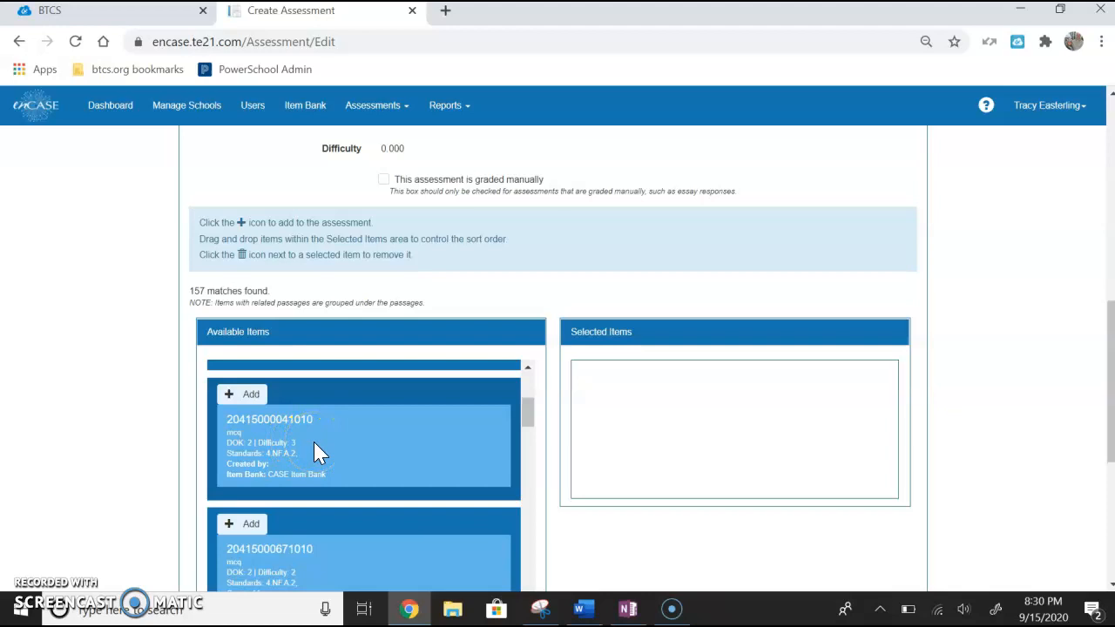
{"action": "scroll", "coordinate": [313, 441], "scroll_direction": "up", "scroll_amount": 2}
{"action": "scroll", "coordinate": [314, 441], "scroll_direction": "up", "scroll_amount": 3}
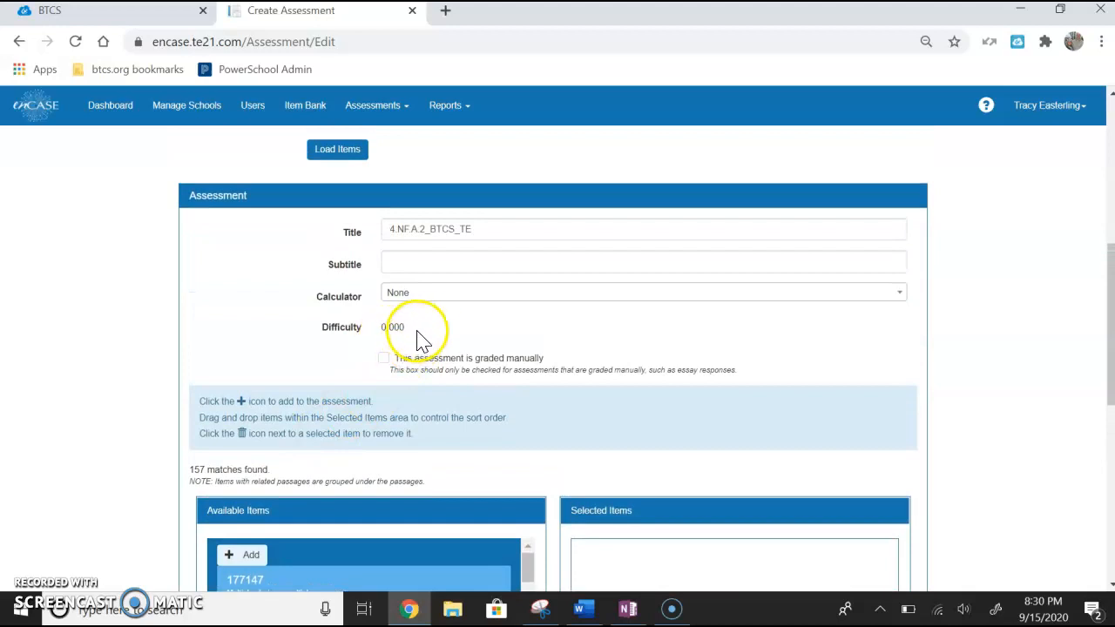
{"action": "scroll", "coordinate": [424, 340], "scroll_direction": "up", "scroll_amount": 3}
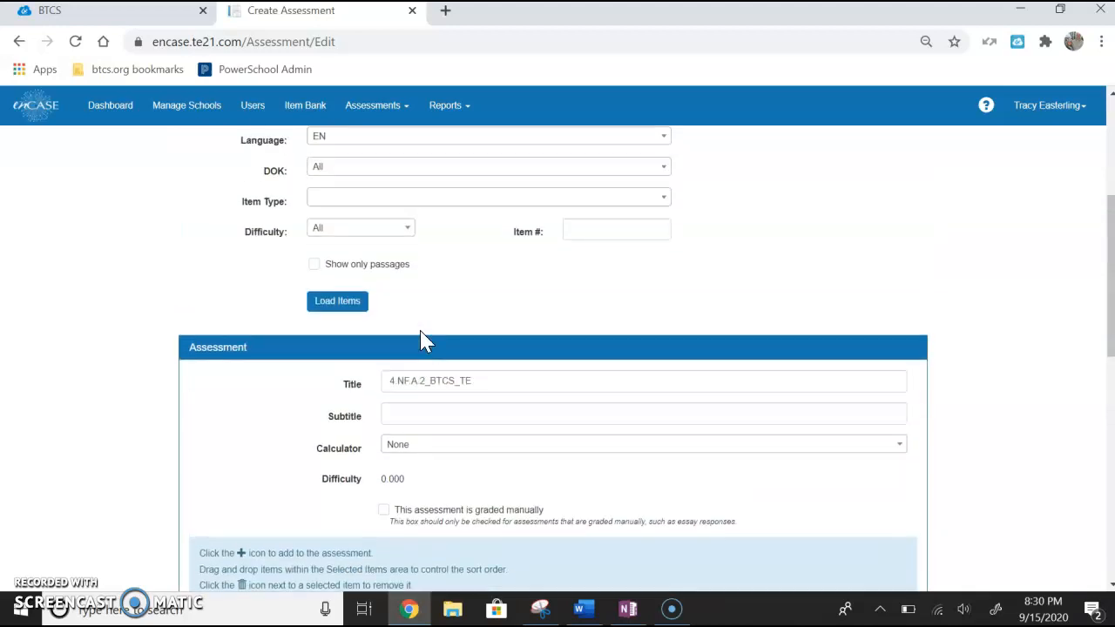
{"action": "left_click", "coordinate": [406, 235]}
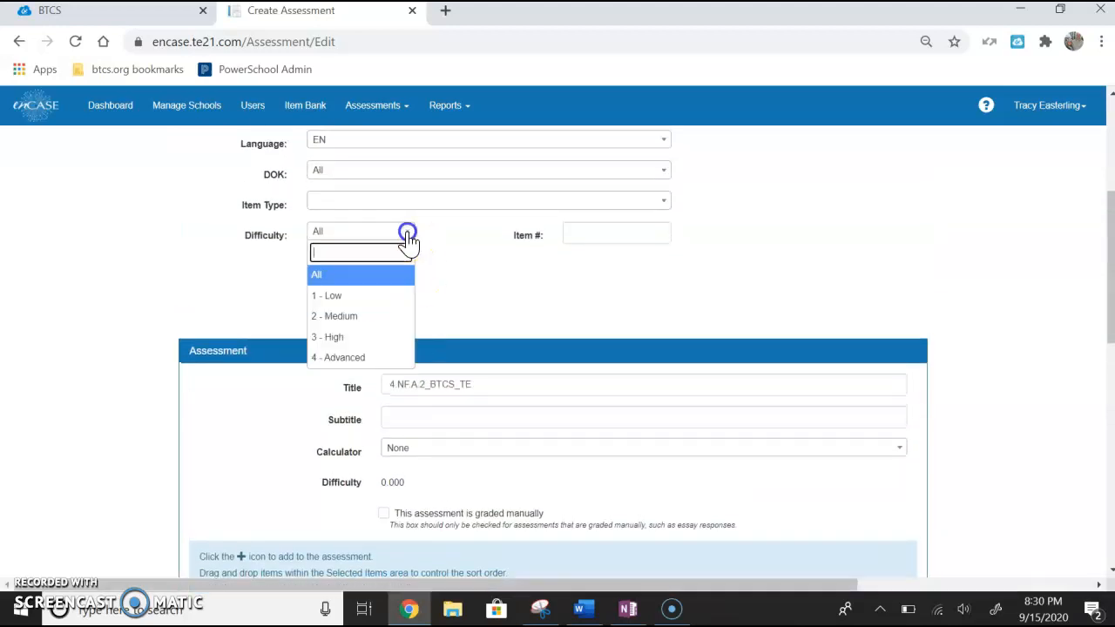
{"action": "left_click", "coordinate": [369, 297]}
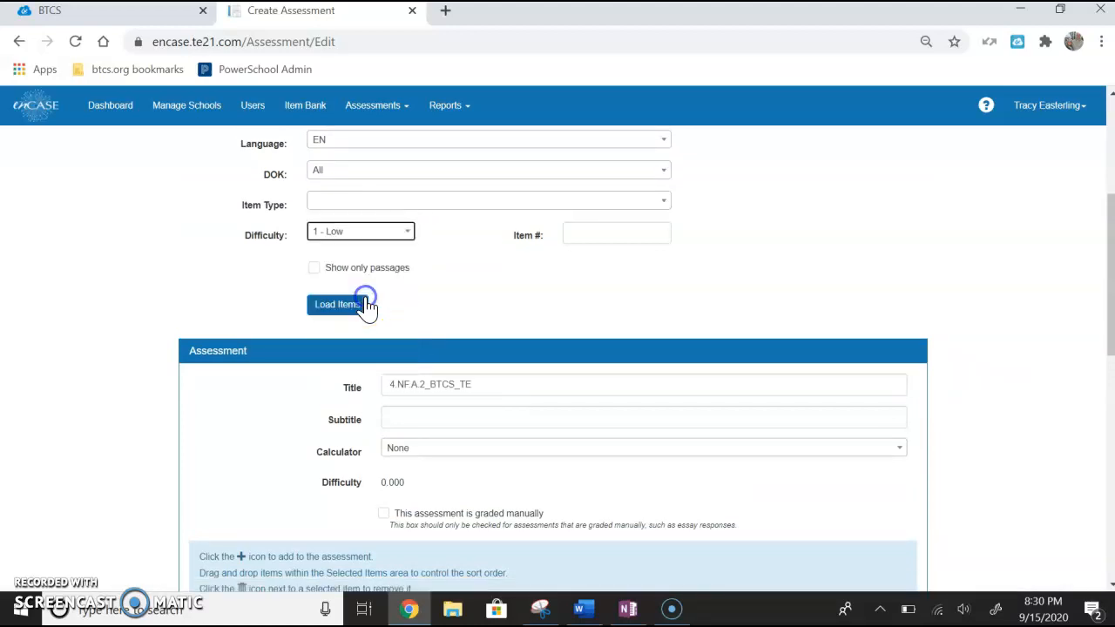
{"action": "left_click", "coordinate": [347, 307]}
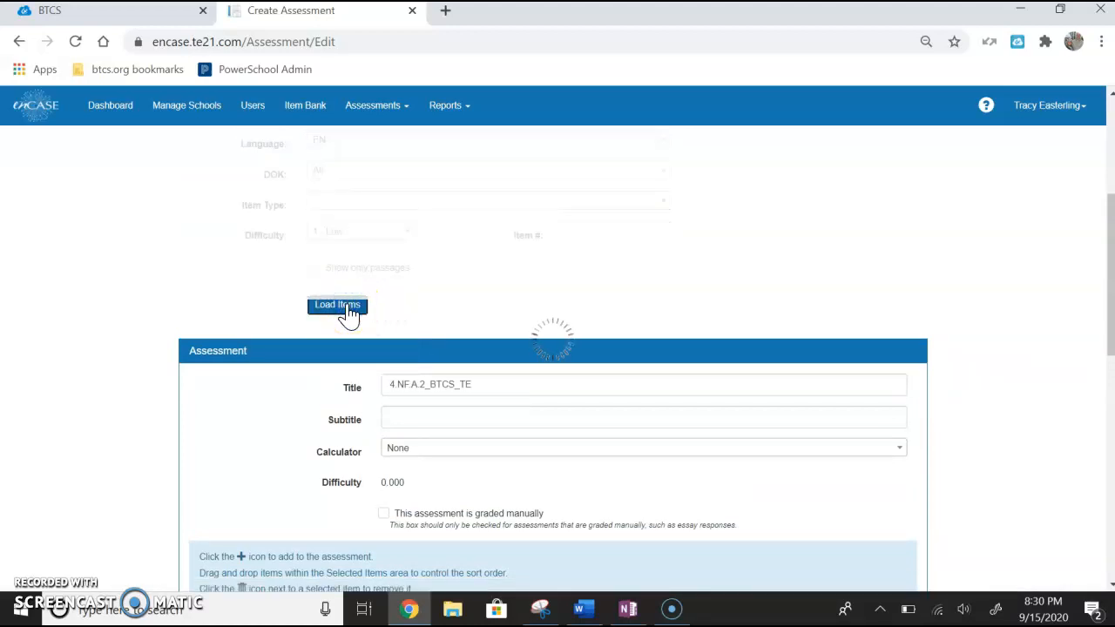
Preview item 32997 from the available items and show its correct answer.
{"action": "scroll", "coordinate": [348, 314], "scroll_direction": "down", "scroll_amount": 6}
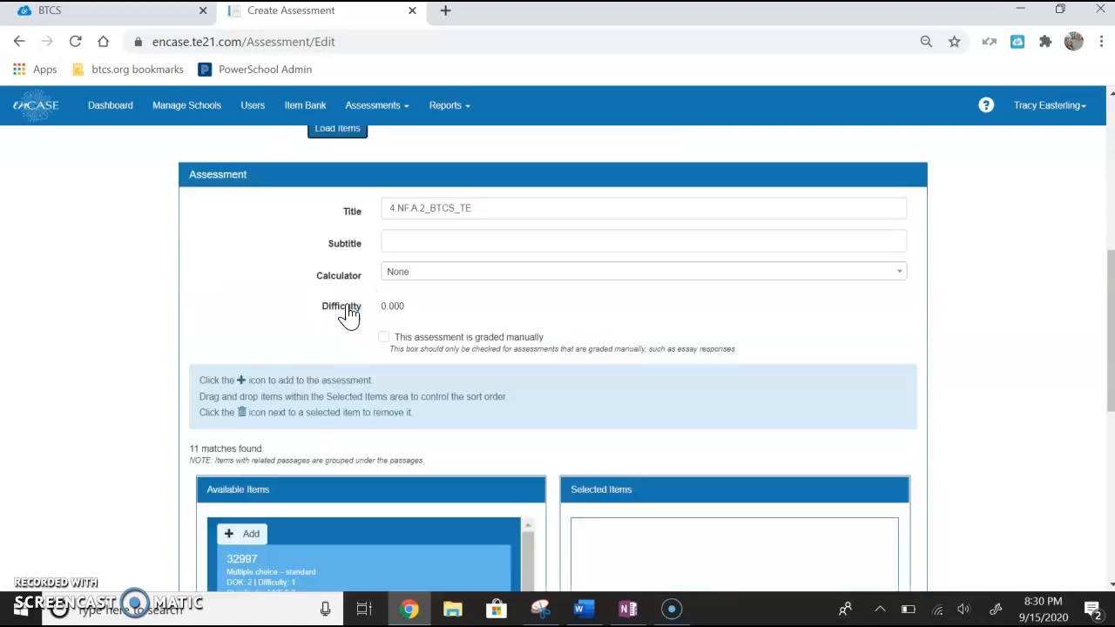
{"action": "scroll", "coordinate": [348, 304], "scroll_direction": "up", "scroll_amount": 1}
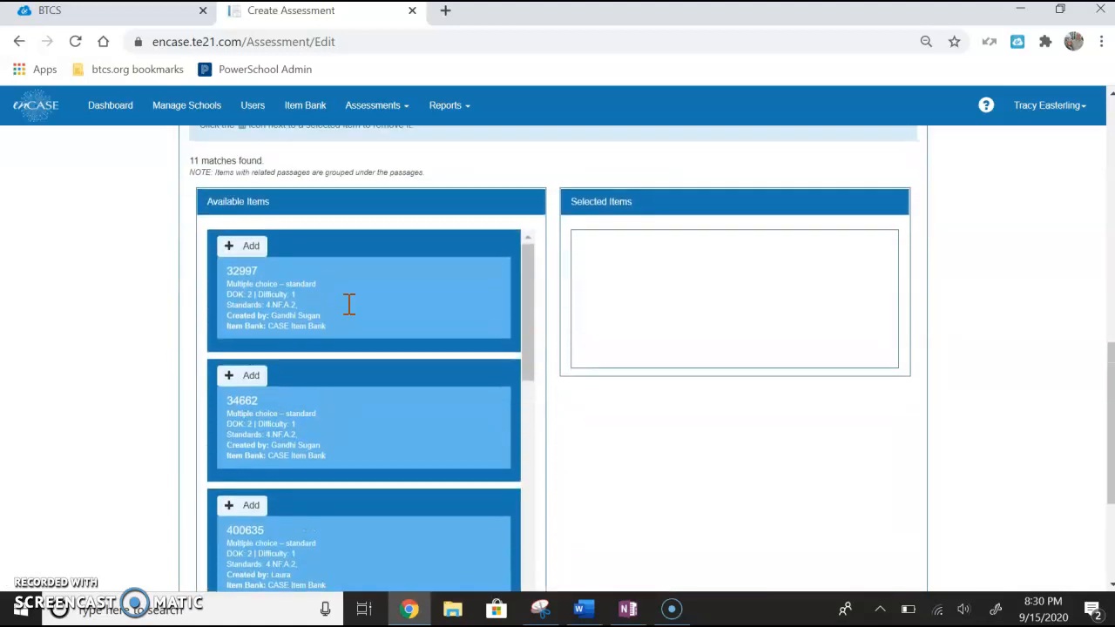
{"action": "left_click", "coordinate": [245, 277]}
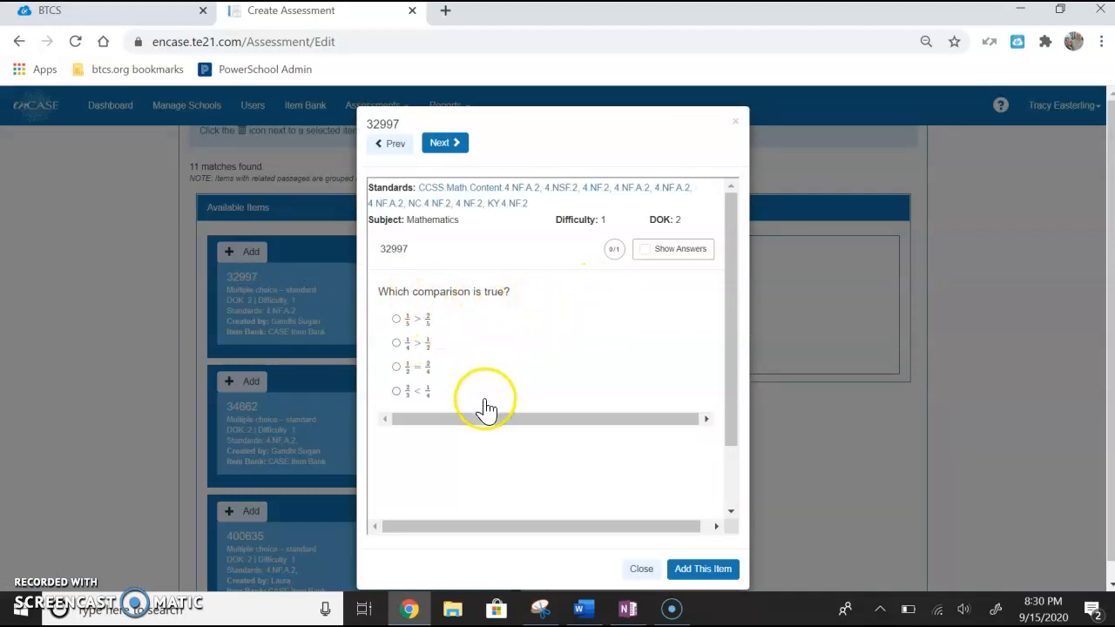
{"action": "left_click", "coordinate": [646, 251]}
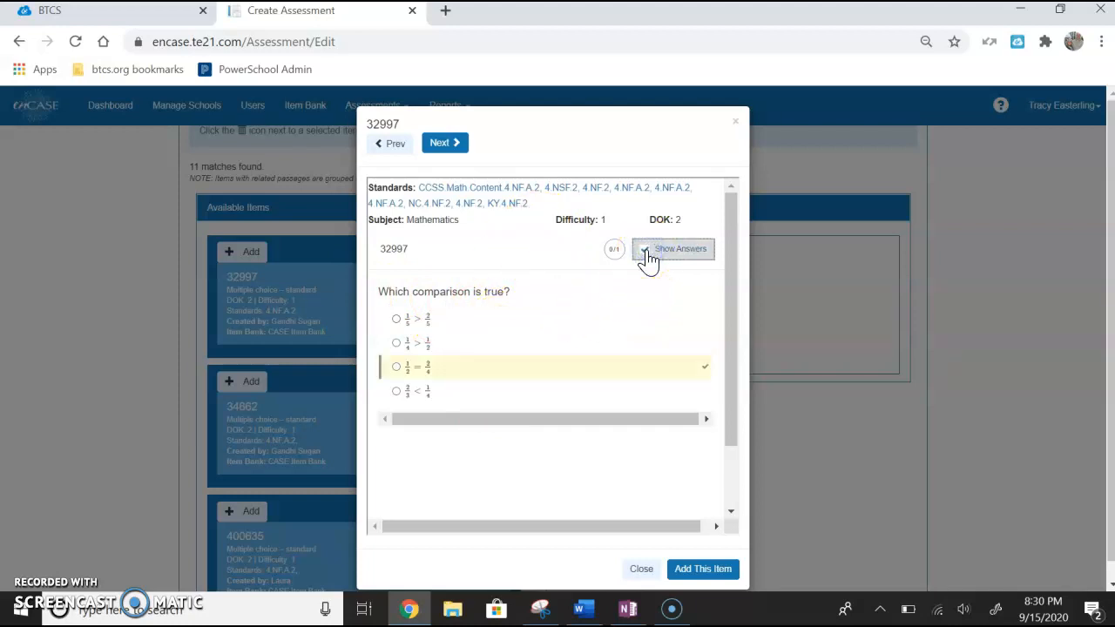
Preview the following item, 34662, review its answer choices and show its correct answer.
{"action": "left_click", "coordinate": [451, 145]}
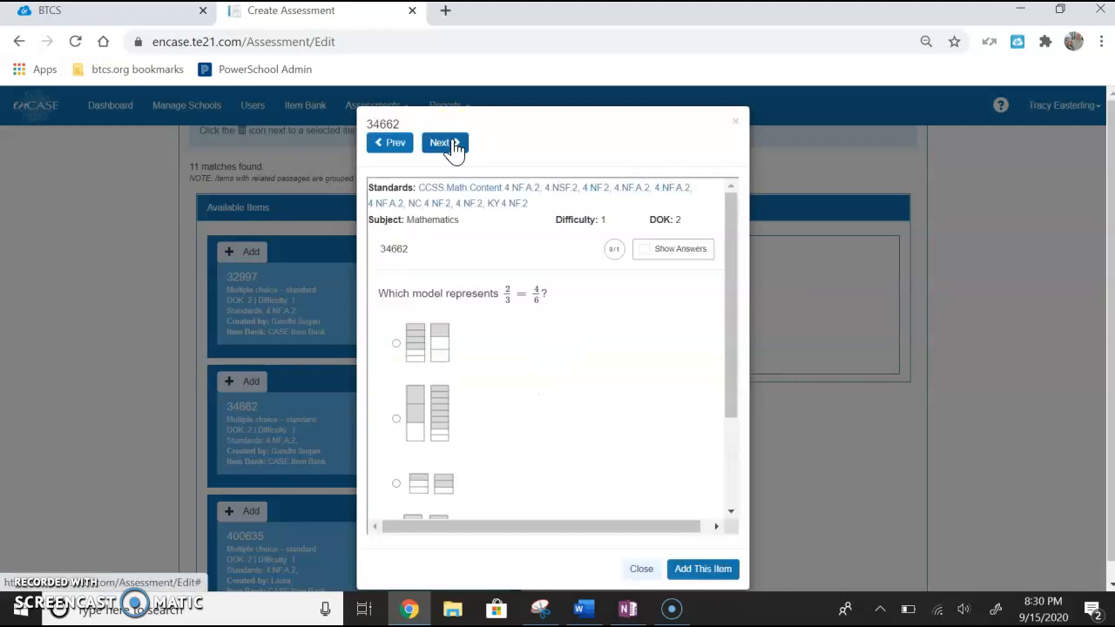
{"action": "scroll", "coordinate": [580, 389], "scroll_direction": "down", "scroll_amount": 1}
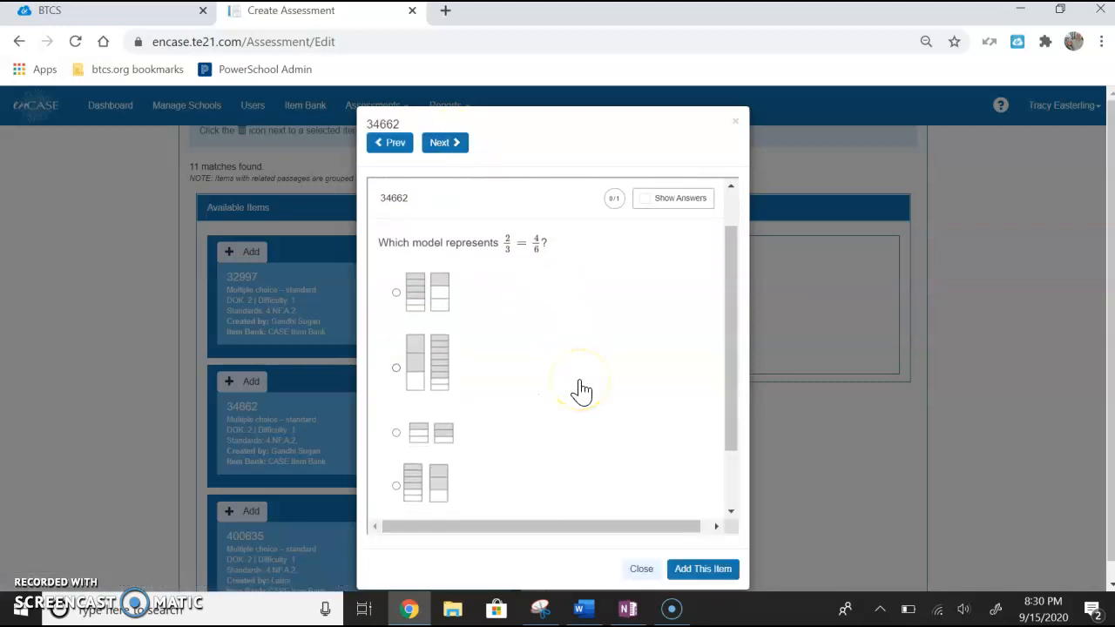
{"action": "scroll", "coordinate": [580, 388], "scroll_direction": "down", "scroll_amount": 1}
{"action": "scroll", "coordinate": [582, 391], "scroll_direction": "up", "scroll_amount": 1}
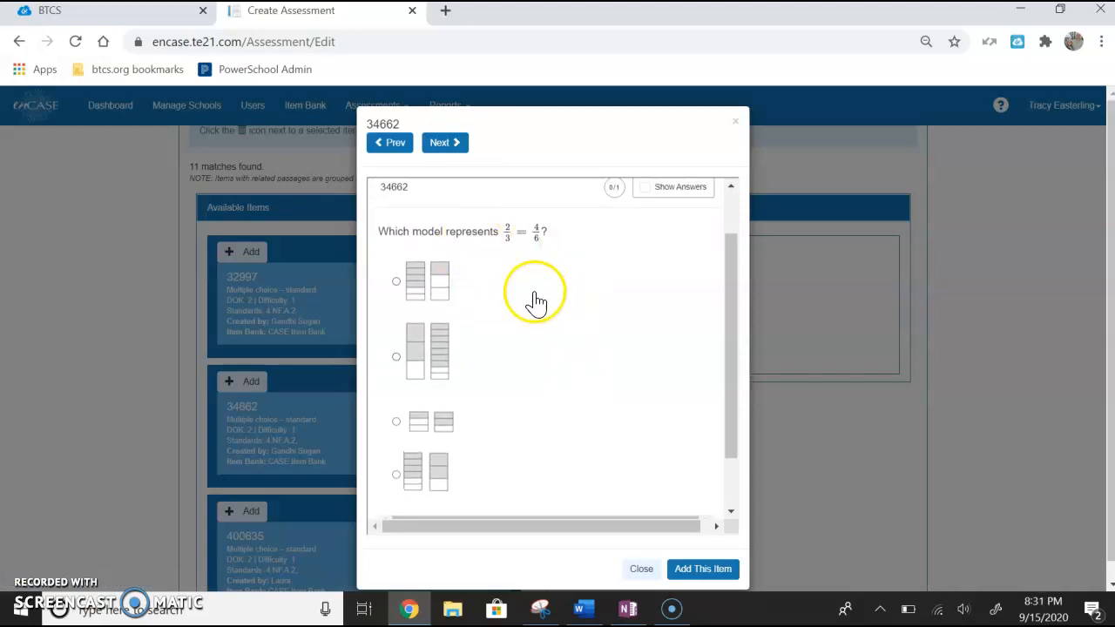
{"action": "left_click", "coordinate": [646, 190]}
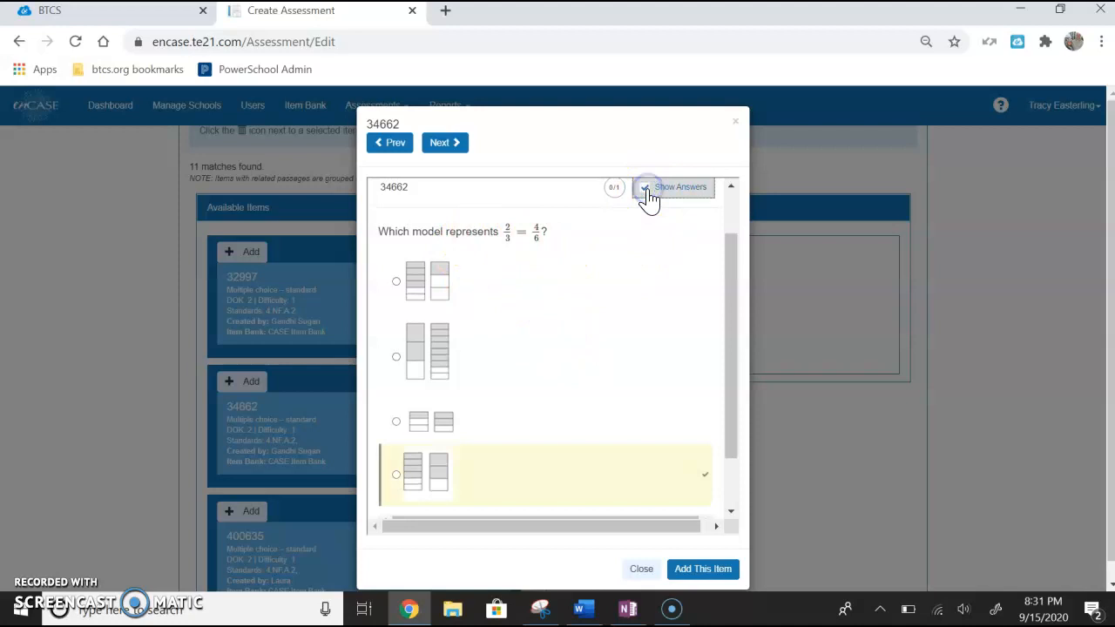
Add the previewed item 34662 to the assessment and close the preview.
{"action": "left_click", "coordinate": [700, 569]}
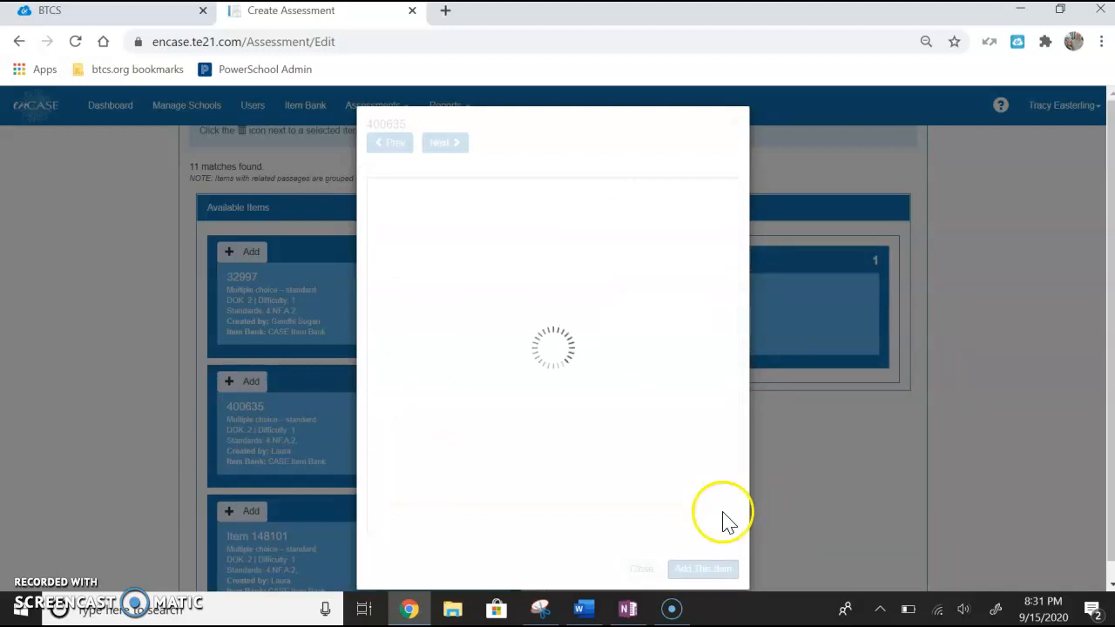
{"action": "left_click", "coordinate": [649, 566]}
Set the item difficulty filter to 2 - Medium and reload the available items.
{"action": "scroll", "coordinate": [1045, 387], "scroll_direction": "up", "scroll_amount": 5}
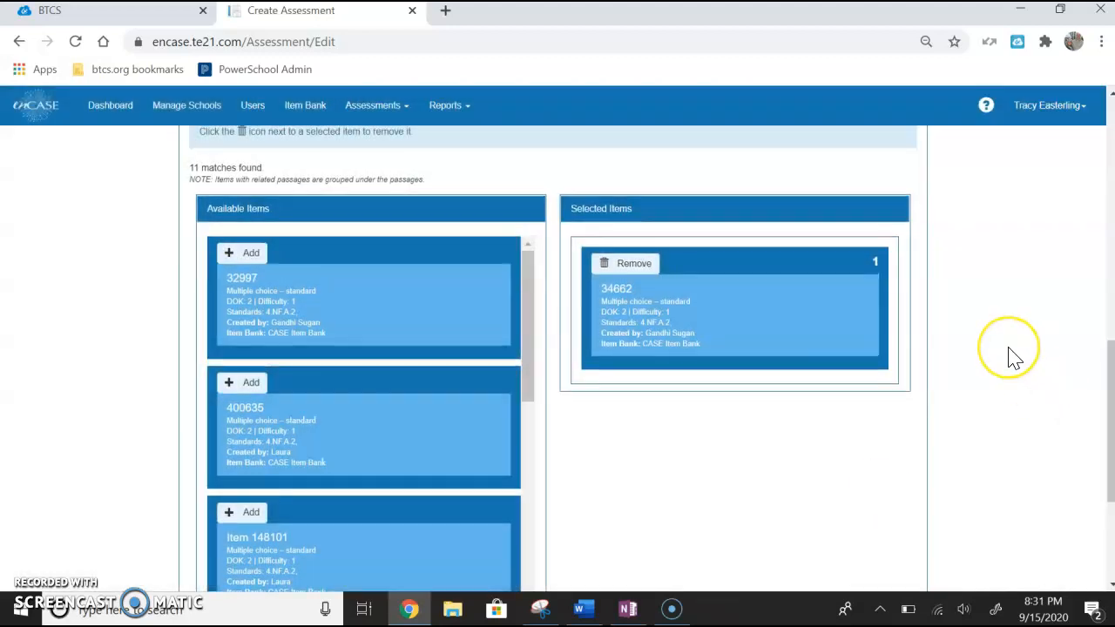
{"action": "scroll", "coordinate": [1010, 357], "scroll_direction": "up", "scroll_amount": 1}
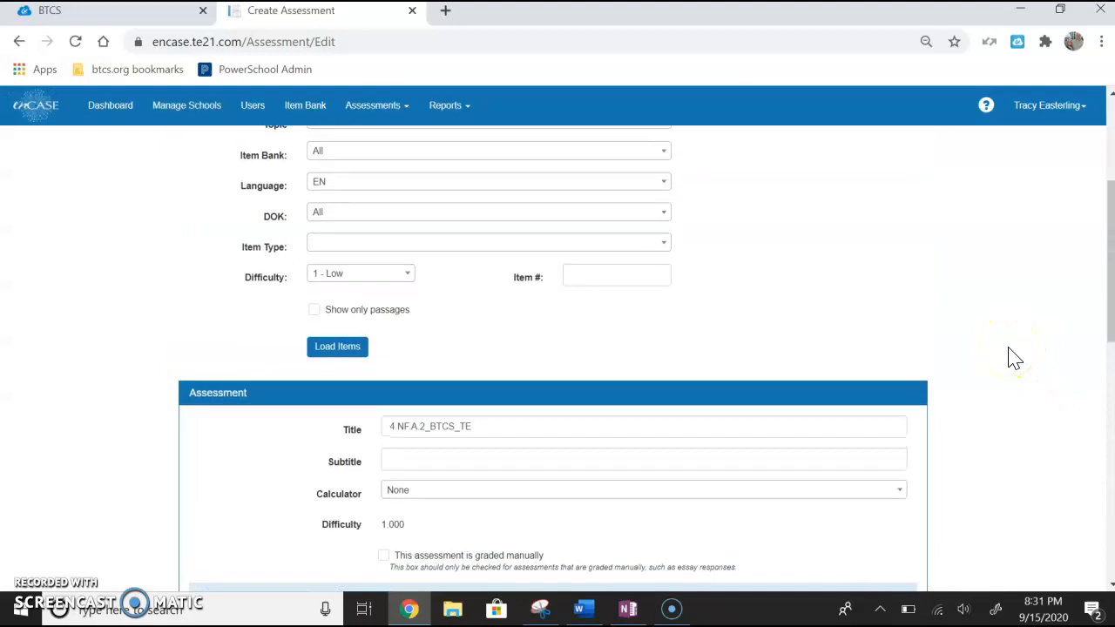
{"action": "left_click", "coordinate": [409, 279]}
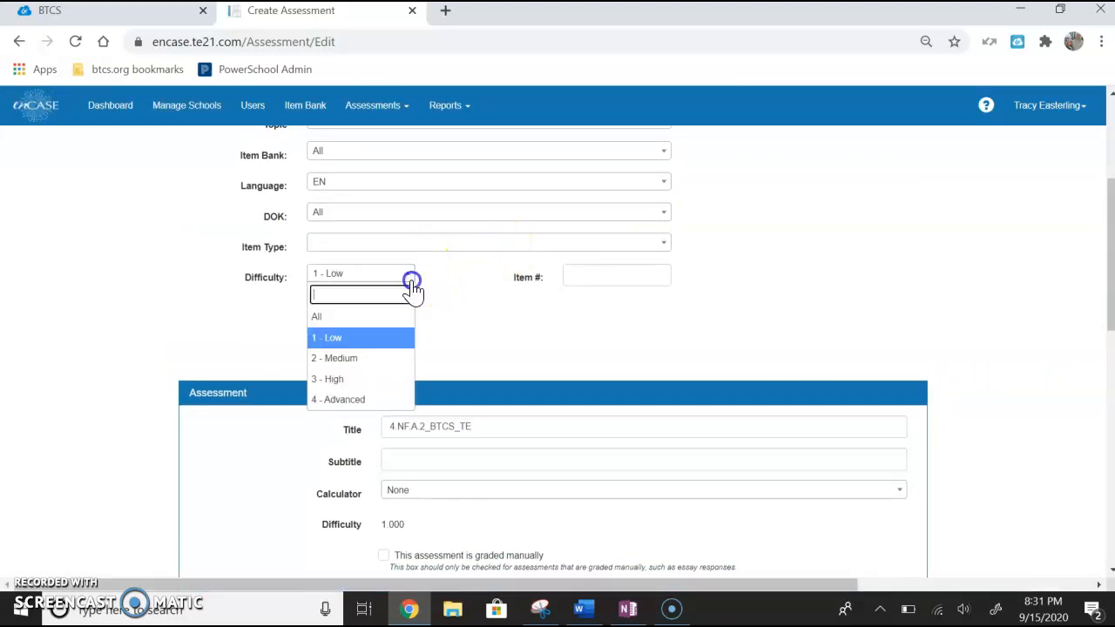
{"action": "left_click", "coordinate": [362, 358]}
{"action": "left_click", "coordinate": [327, 348]}
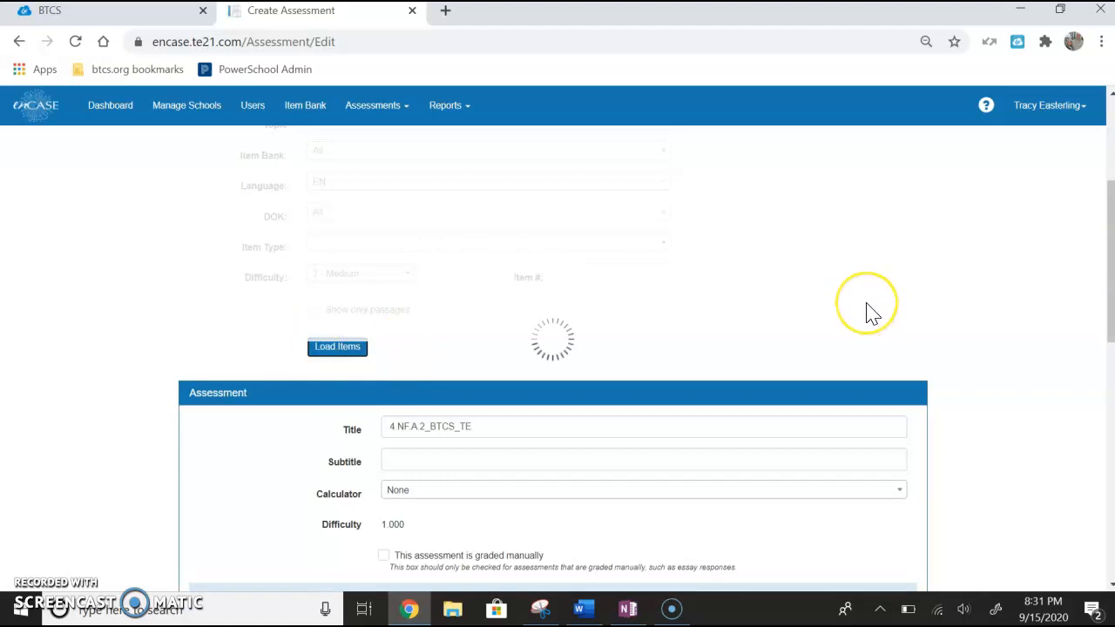
{"action": "scroll", "coordinate": [871, 314], "scroll_direction": "down", "scroll_amount": 5}
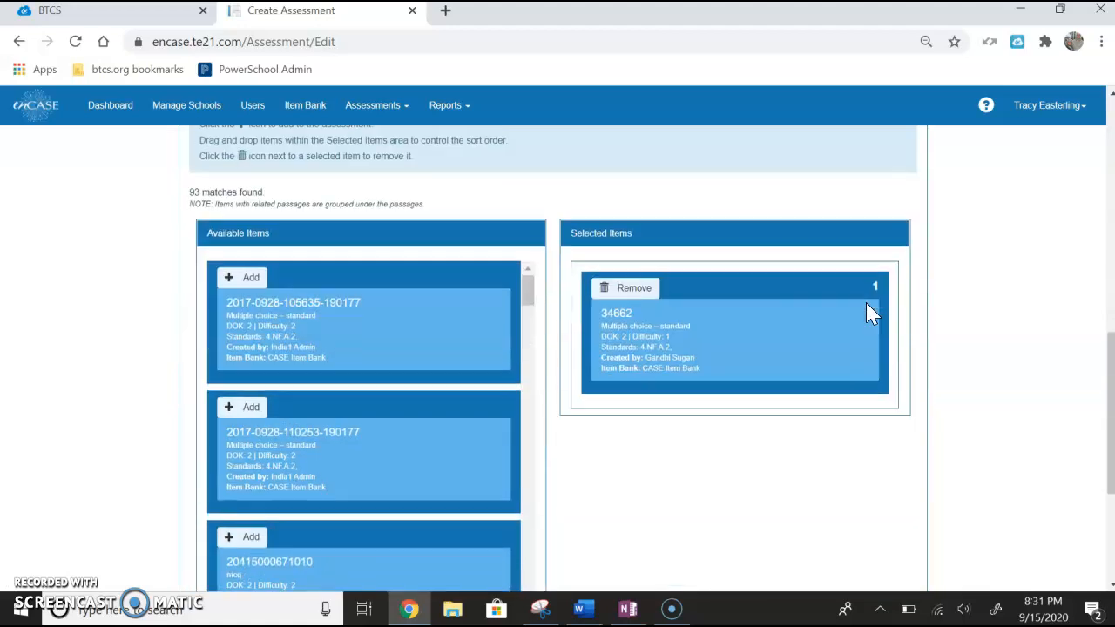
{"action": "scroll", "coordinate": [871, 314], "scroll_direction": "up", "scroll_amount": 1}
{"action": "scroll", "coordinate": [293, 487], "scroll_direction": "down", "scroll_amount": 2}
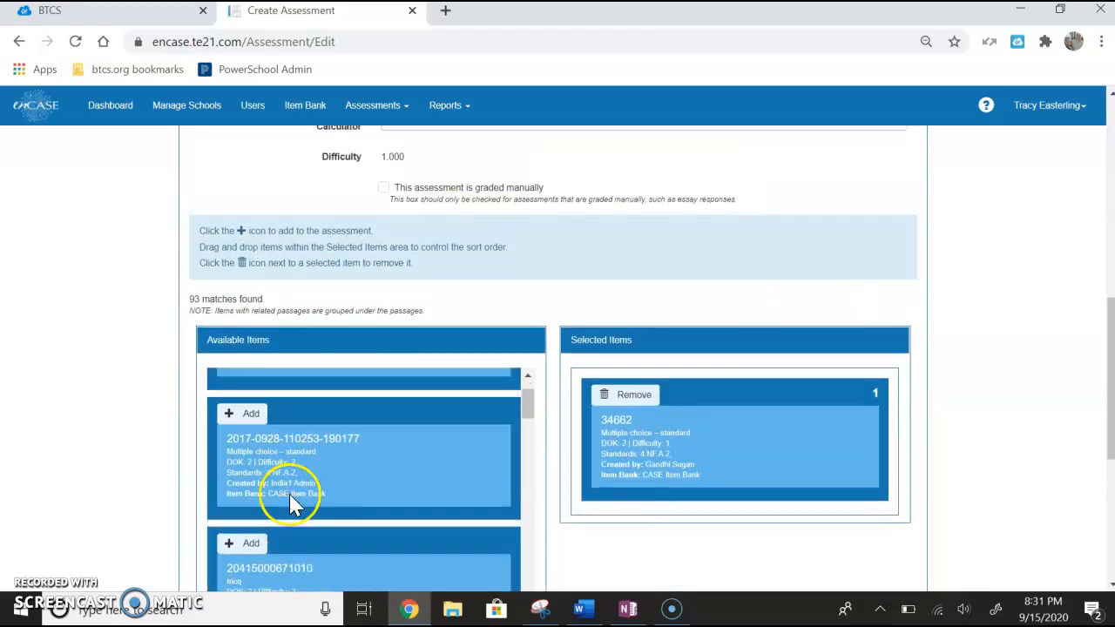
{"action": "left_click", "coordinate": [275, 538]}
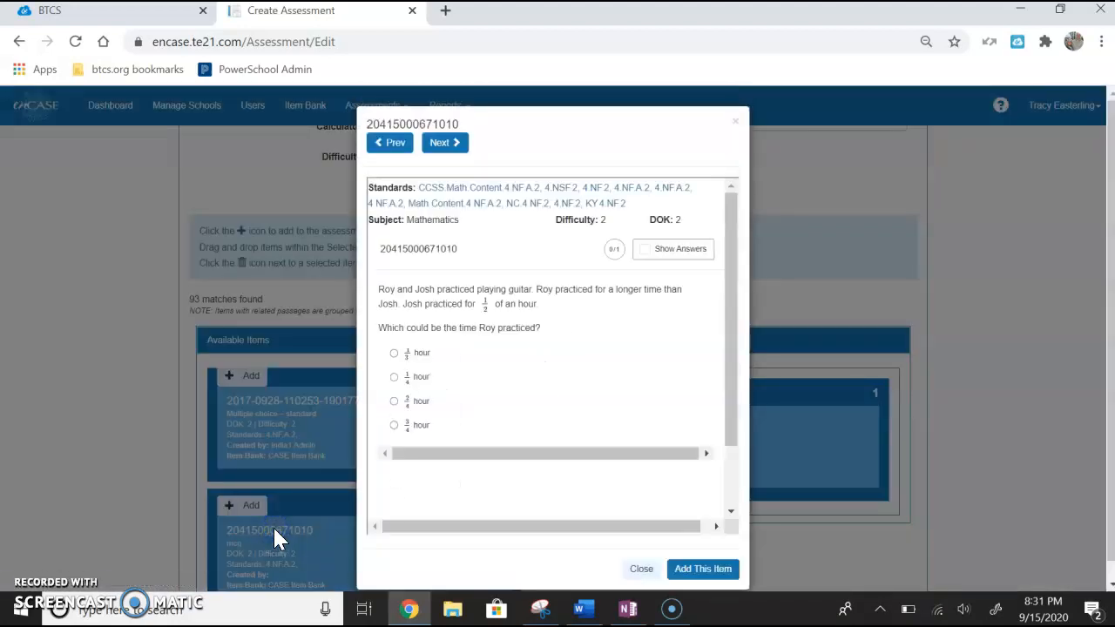
{"action": "left_click", "coordinate": [562, 420]}
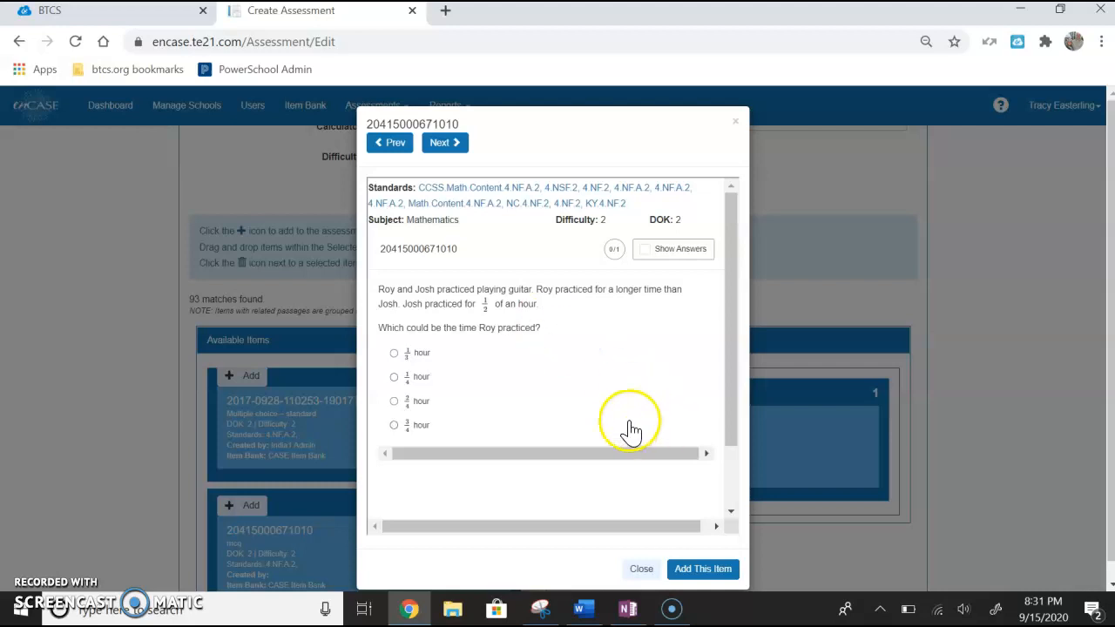
{"action": "left_click", "coordinate": [644, 251]}
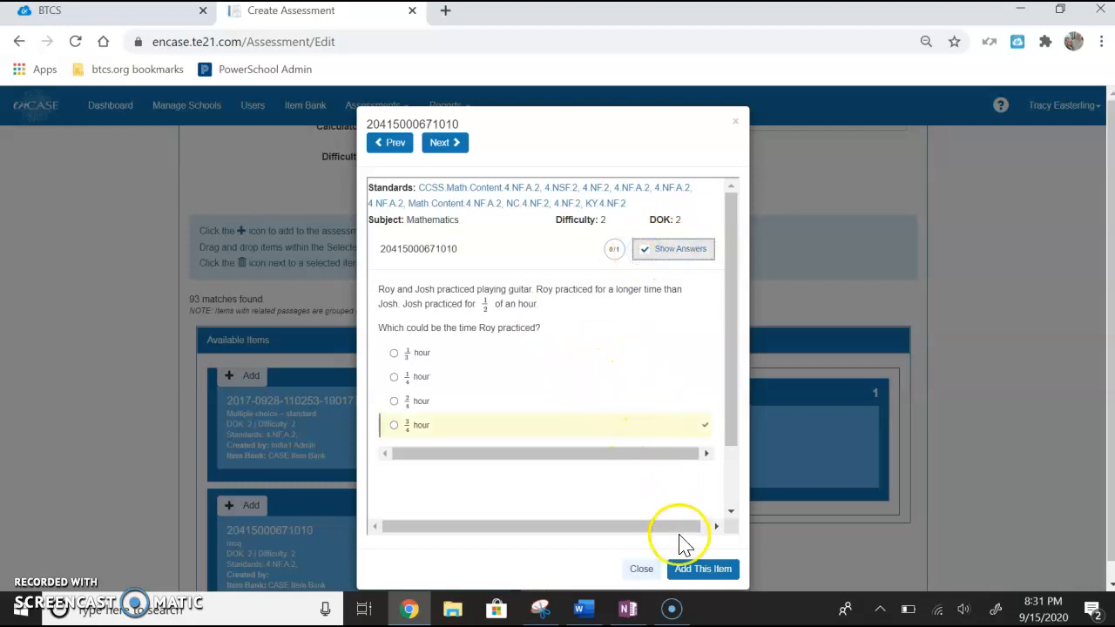
{"action": "left_click", "coordinate": [694, 573]}
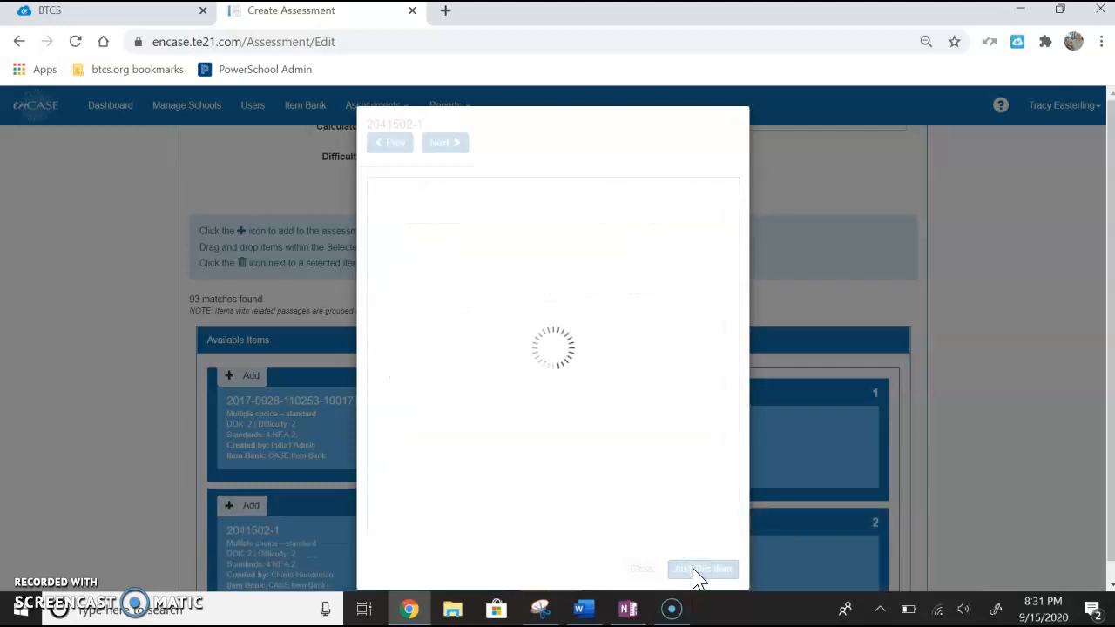
{"action": "left_click", "coordinate": [735, 127]}
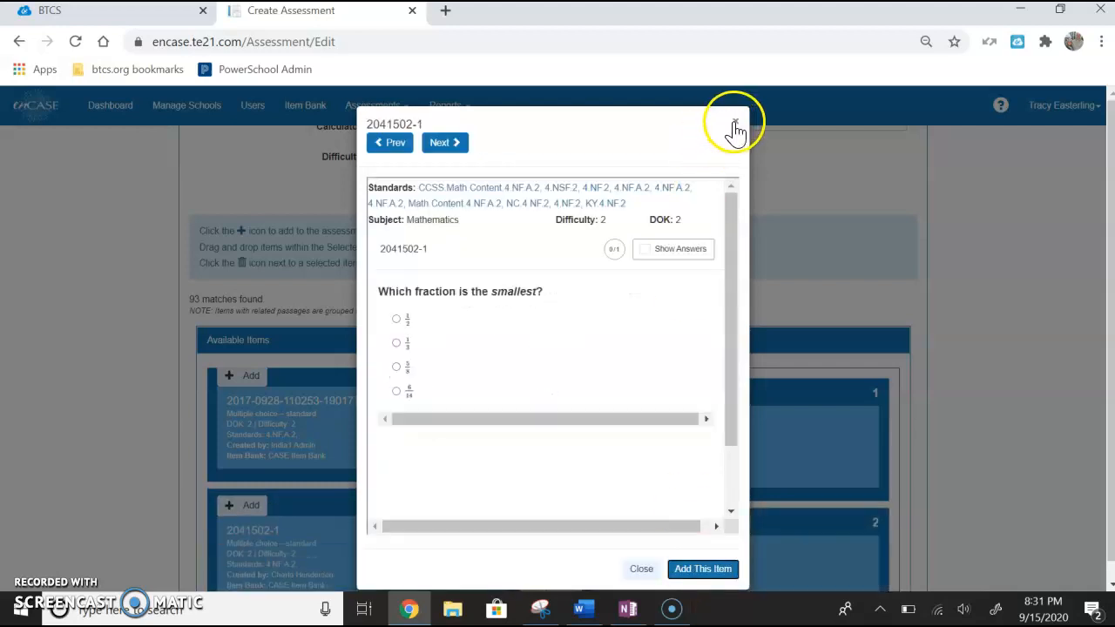
Check the assessment's overall difficulty, set the item difficulty filter to 3 - High and reload the available items.
{"action": "scroll", "coordinate": [662, 253], "scroll_direction": "down", "scroll_amount": 1}
{"action": "scroll", "coordinate": [661, 257], "scroll_direction": "up", "scroll_amount": 2}
{"action": "scroll", "coordinate": [656, 252], "scroll_direction": "up", "scroll_amount": 1}
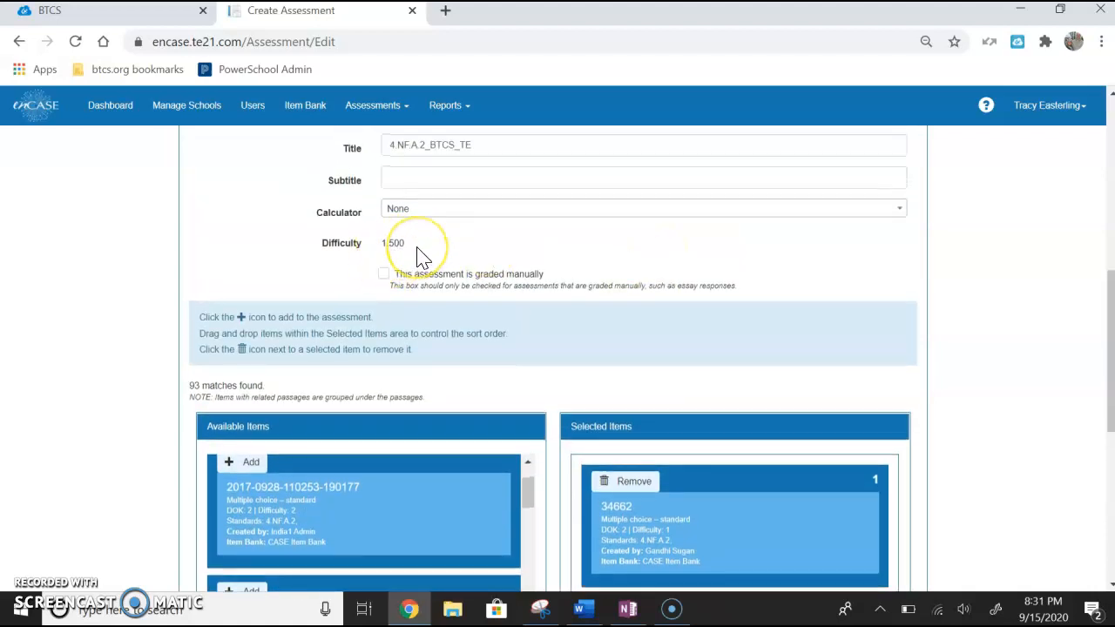
{"action": "scroll", "coordinate": [419, 255], "scroll_direction": "up", "scroll_amount": 3}
{"action": "left_click", "coordinate": [402, 217]}
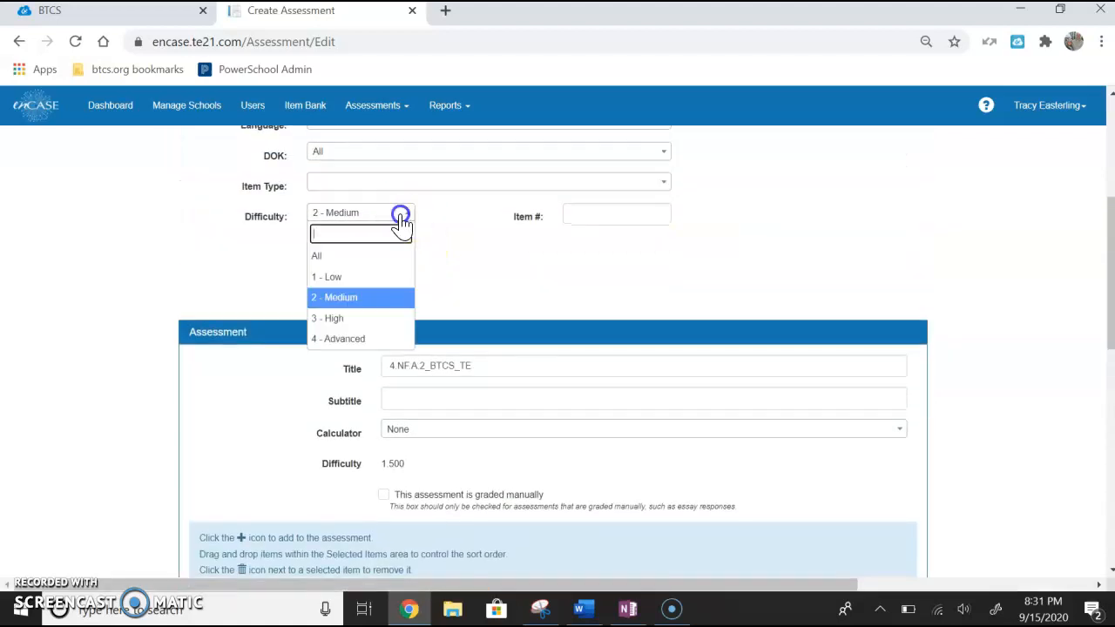
{"action": "left_click", "coordinate": [359, 329]}
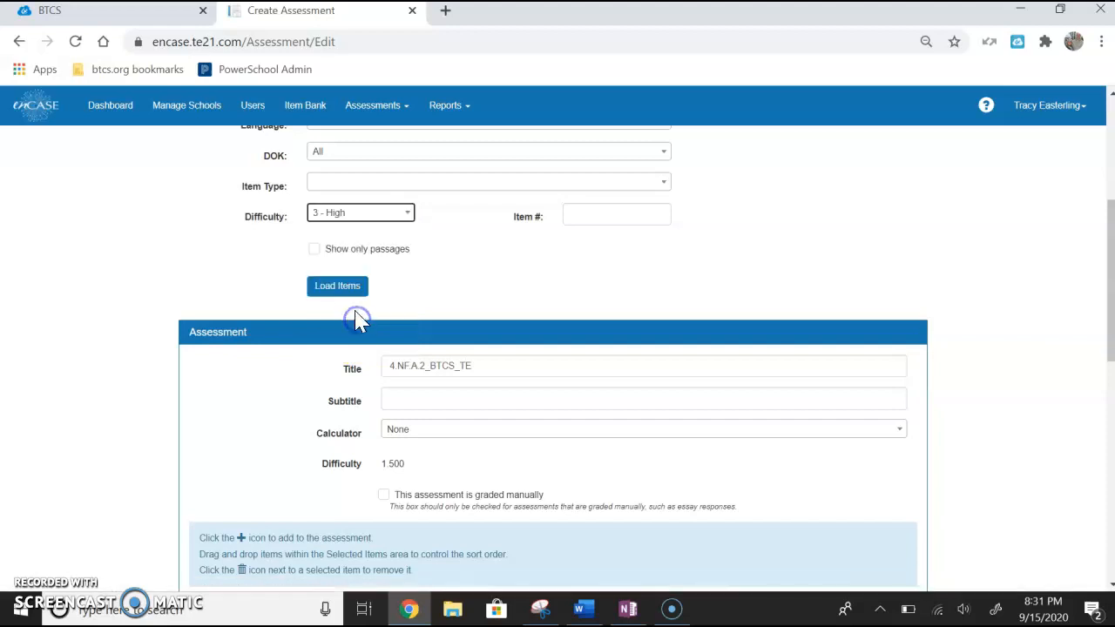
{"action": "left_click", "coordinate": [337, 287]}
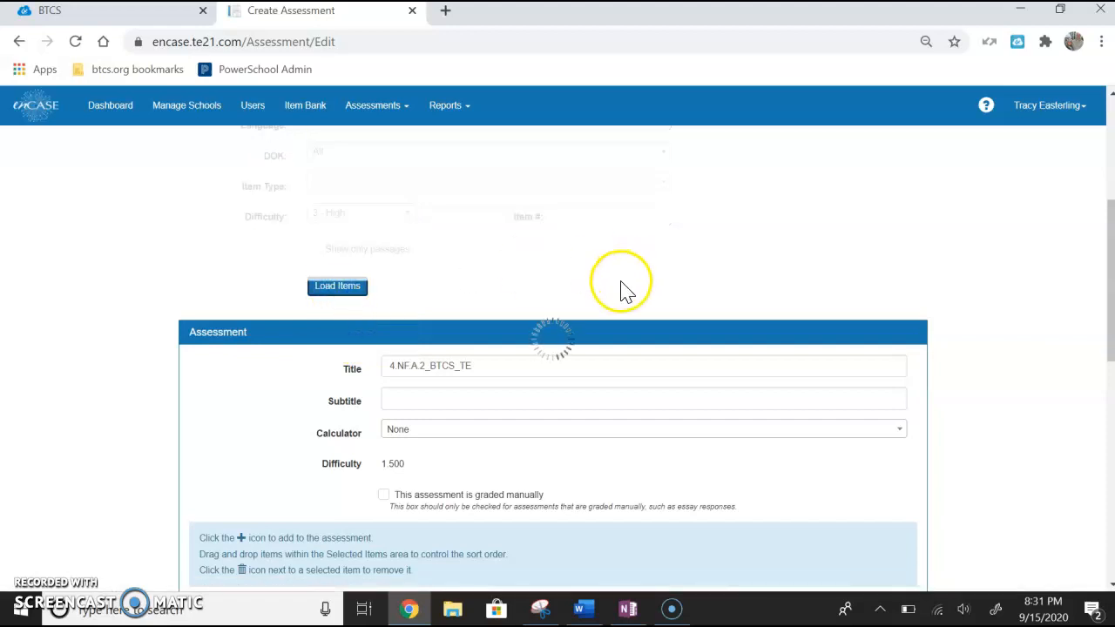
{"action": "scroll", "coordinate": [620, 296], "scroll_direction": "down", "scroll_amount": 4}
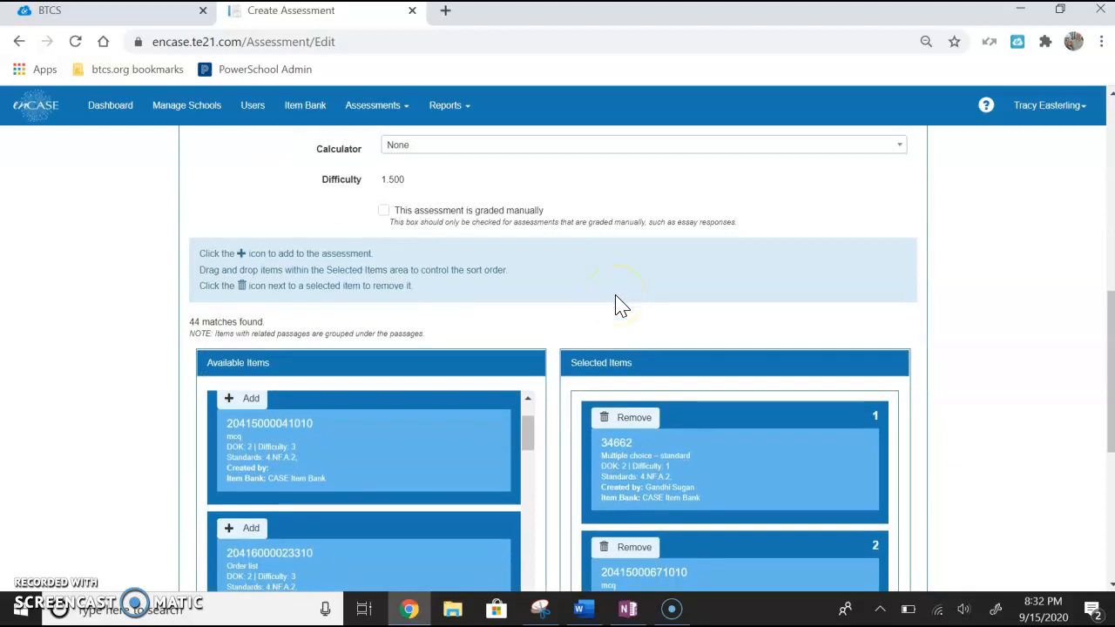
{"action": "scroll", "coordinate": [615, 305], "scroll_direction": "down", "scroll_amount": 3}
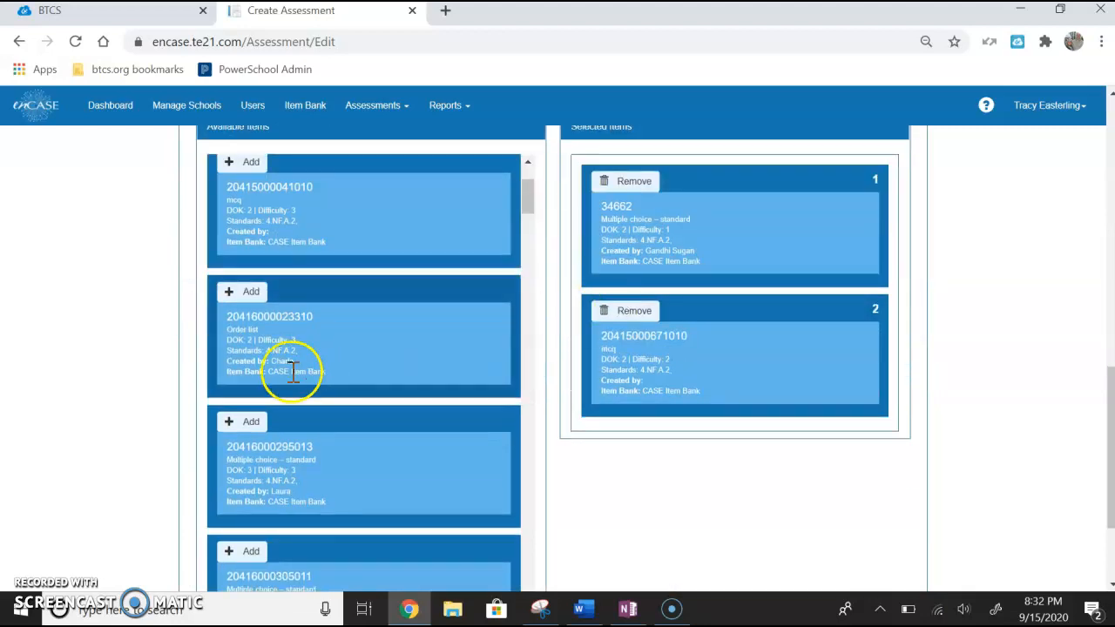
{"action": "left_click", "coordinate": [261, 449]}
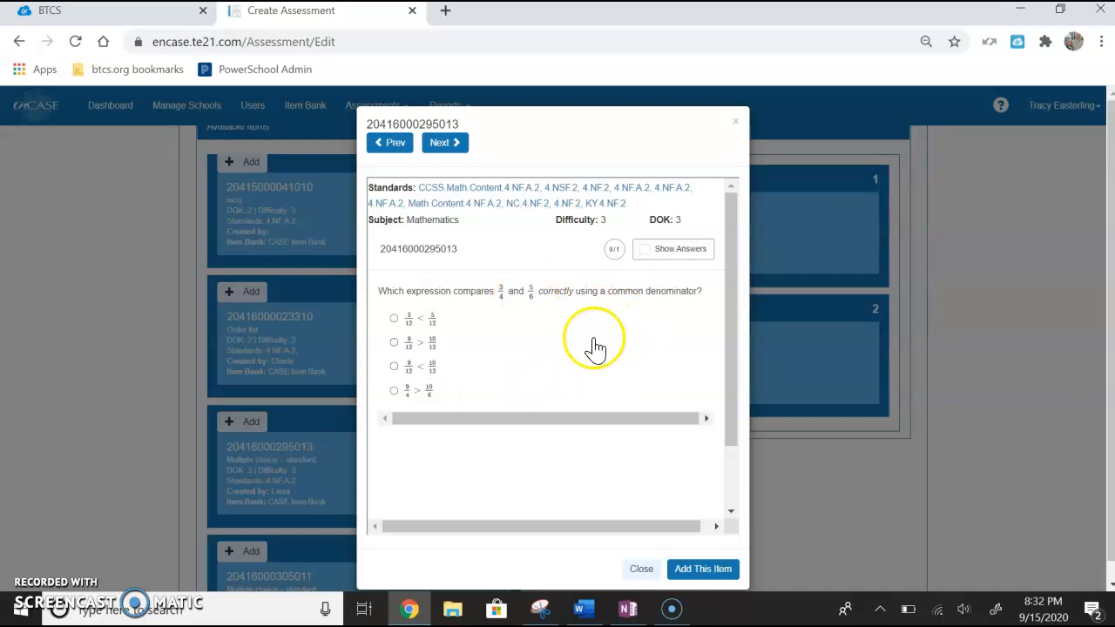
{"action": "left_click", "coordinate": [644, 250]}
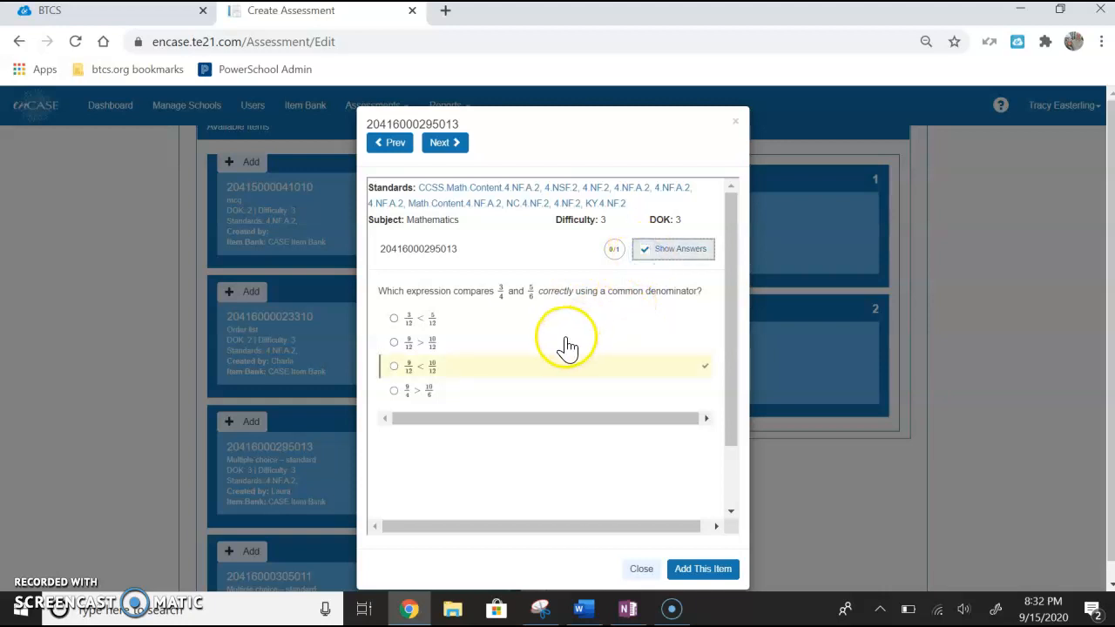
{"action": "left_click", "coordinate": [699, 571]}
{"action": "left_click", "coordinate": [646, 570]}
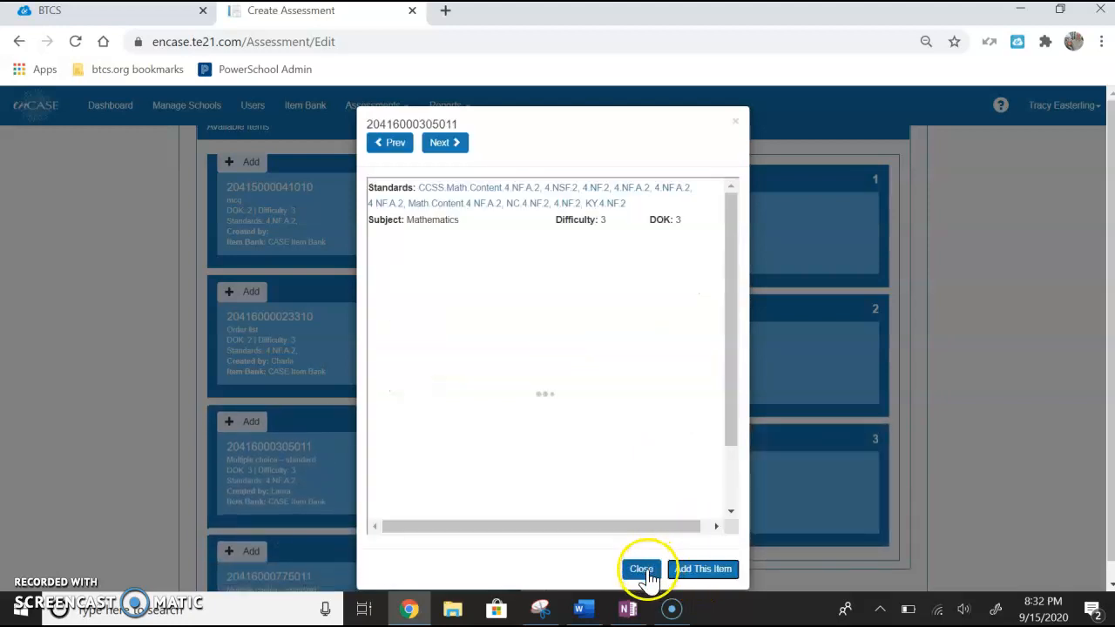
Review the selected items and overall difficulty, set the difficulty filter to 4 - Advanced and reload the available items.
{"action": "scroll", "coordinate": [660, 239], "scroll_direction": "up", "scroll_amount": 3}
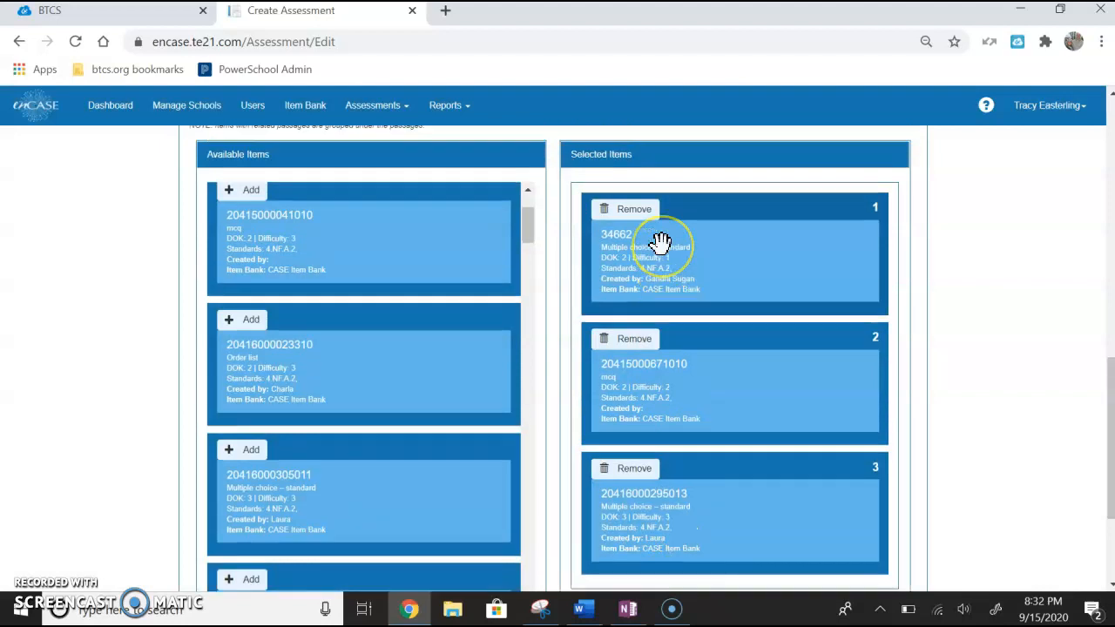
{"action": "scroll", "coordinate": [659, 243], "scroll_direction": "up", "scroll_amount": 1}
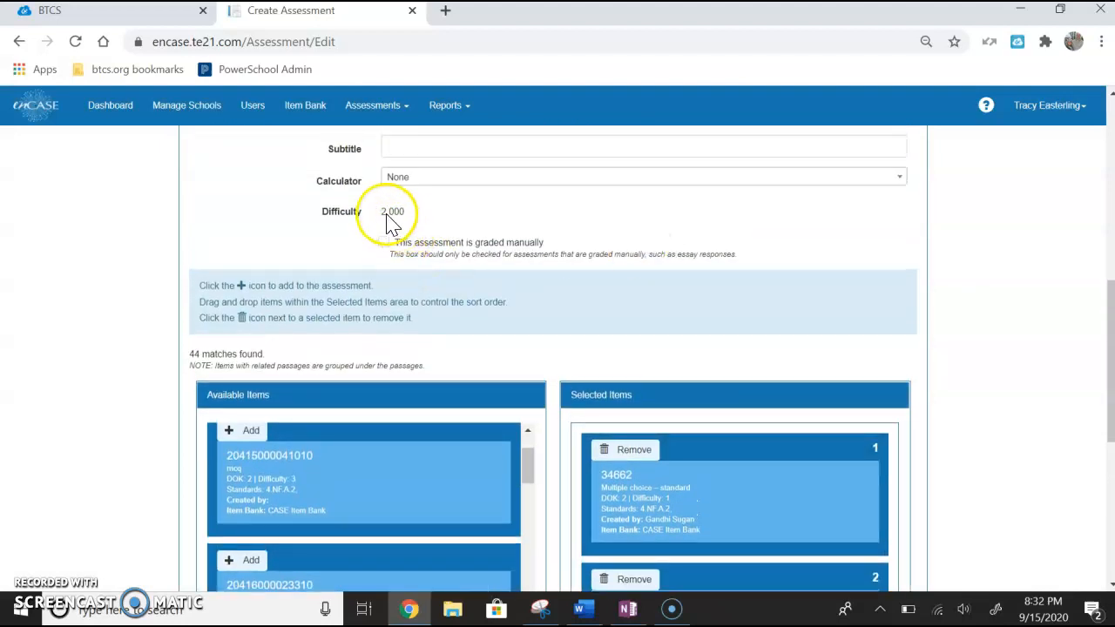
{"action": "scroll", "coordinate": [442, 220], "scroll_direction": "up", "scroll_amount": 2}
{"action": "scroll", "coordinate": [442, 221], "scroll_direction": "up", "scroll_amount": 1}
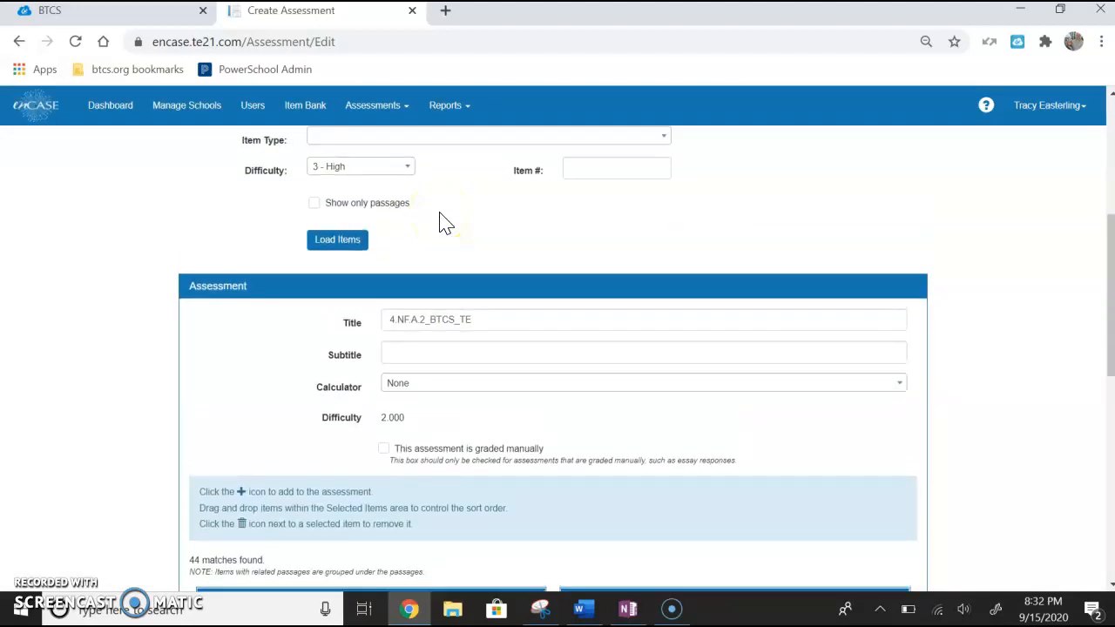
{"action": "left_click", "coordinate": [381, 166]}
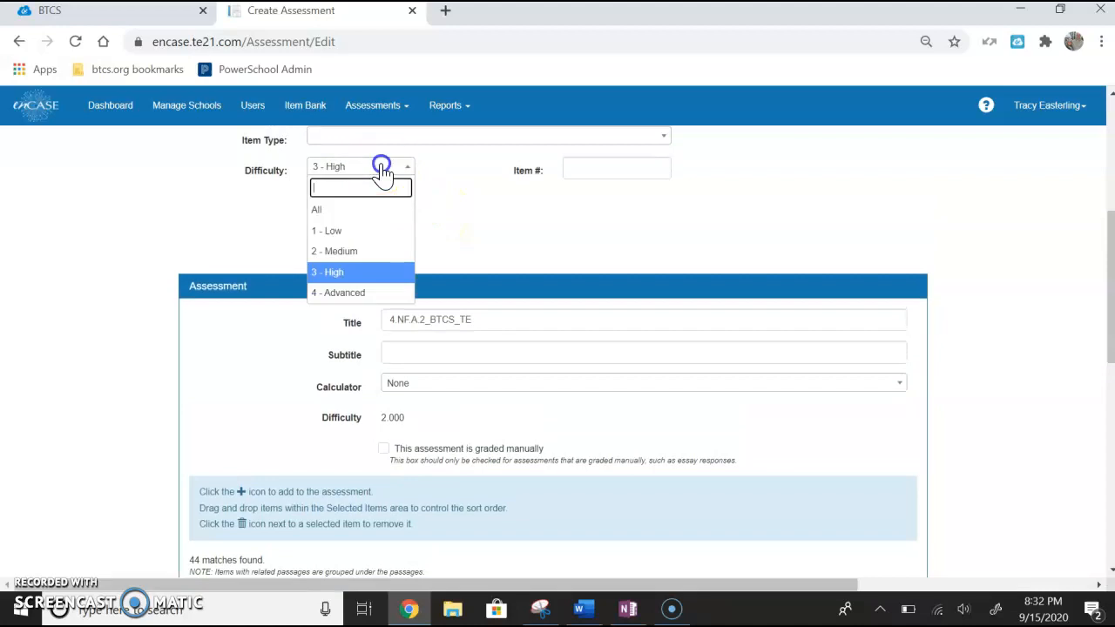
{"action": "left_click", "coordinate": [348, 295]}
{"action": "left_click", "coordinate": [331, 244]}
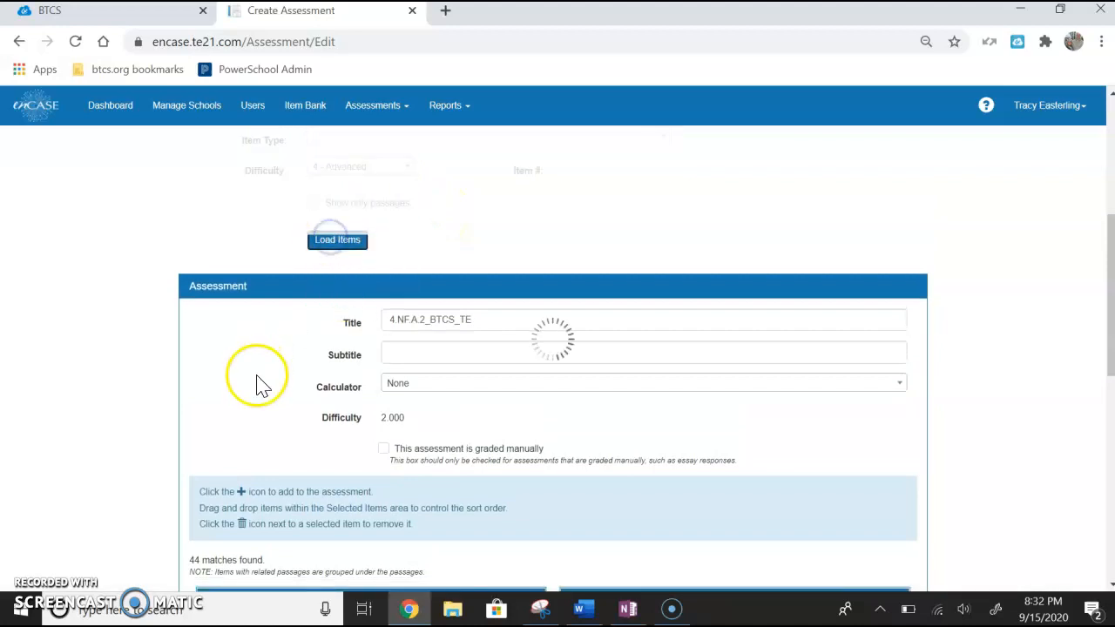
Browse the advanced-difficulty available items, comparing the A/B items with the single-part questions.
{"action": "scroll", "coordinate": [260, 374], "scroll_direction": "down", "scroll_amount": 4}
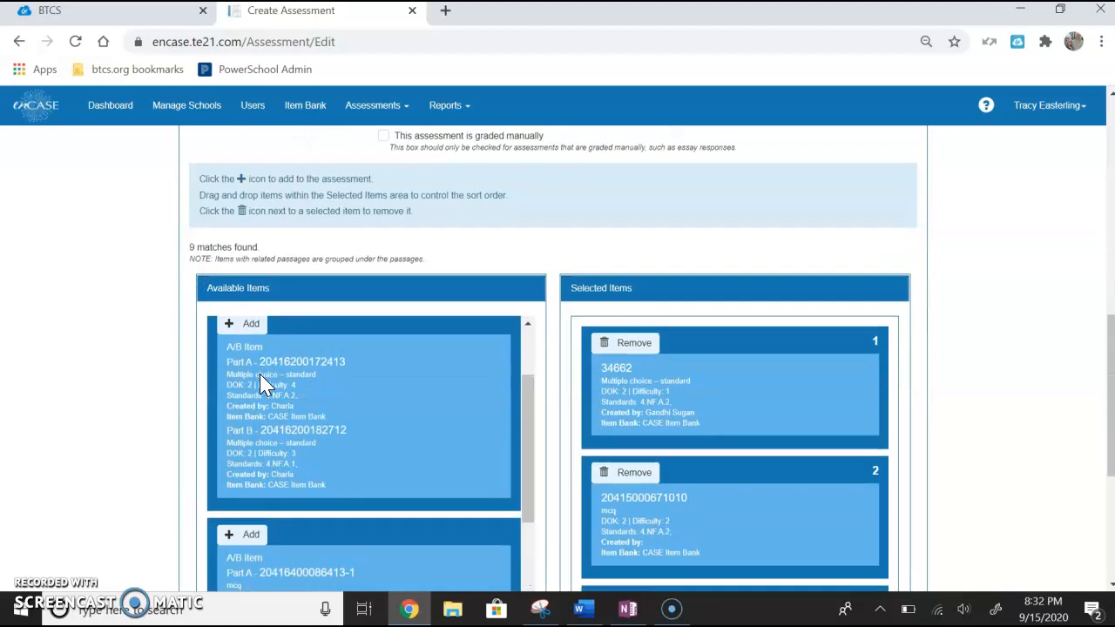
{"action": "scroll", "coordinate": [261, 375], "scroll_direction": "down", "scroll_amount": 1}
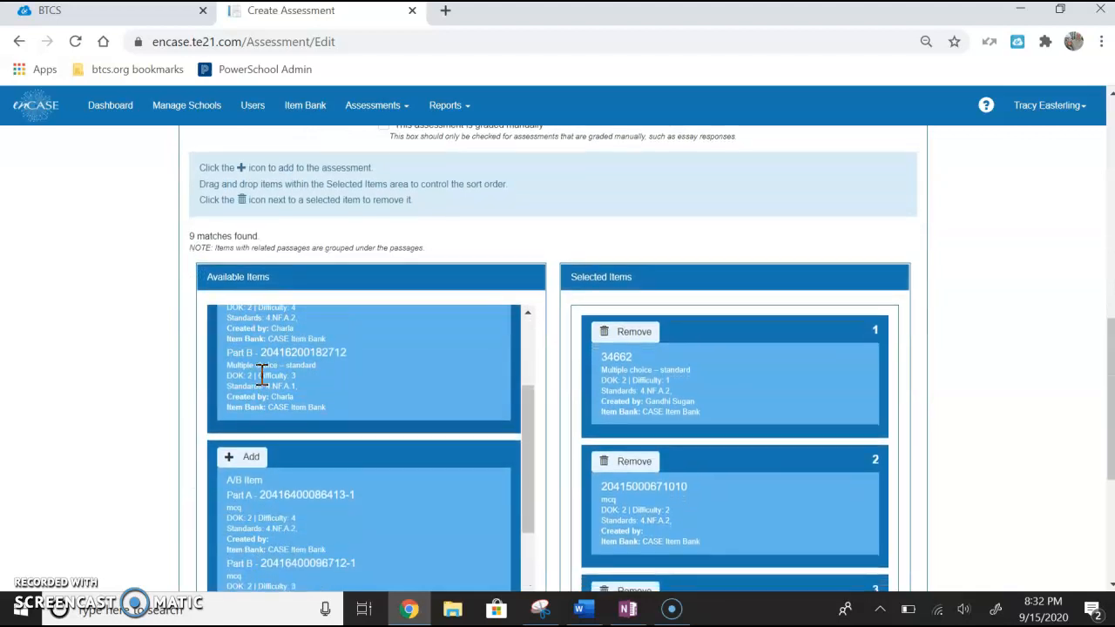
{"action": "scroll", "coordinate": [262, 374], "scroll_direction": "up", "scroll_amount": 1}
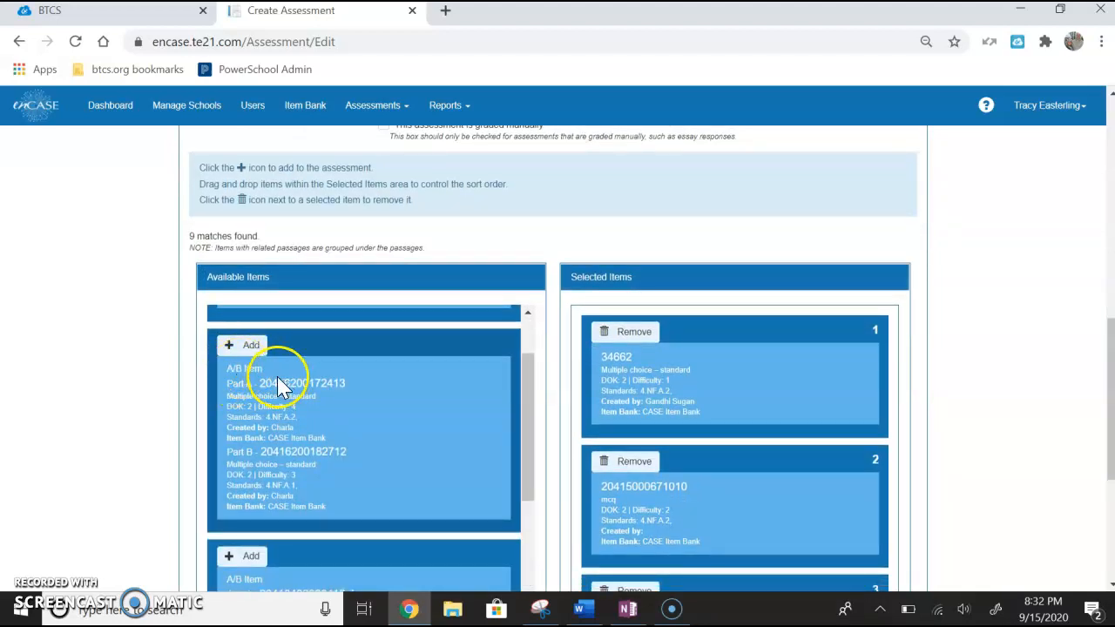
{"action": "scroll", "coordinate": [366, 449], "scroll_direction": "down", "scroll_amount": 2}
{"action": "scroll", "coordinate": [367, 445], "scroll_direction": "up", "scroll_amount": 1}
{"action": "scroll", "coordinate": [366, 445], "scroll_direction": "down", "scroll_amount": 1}
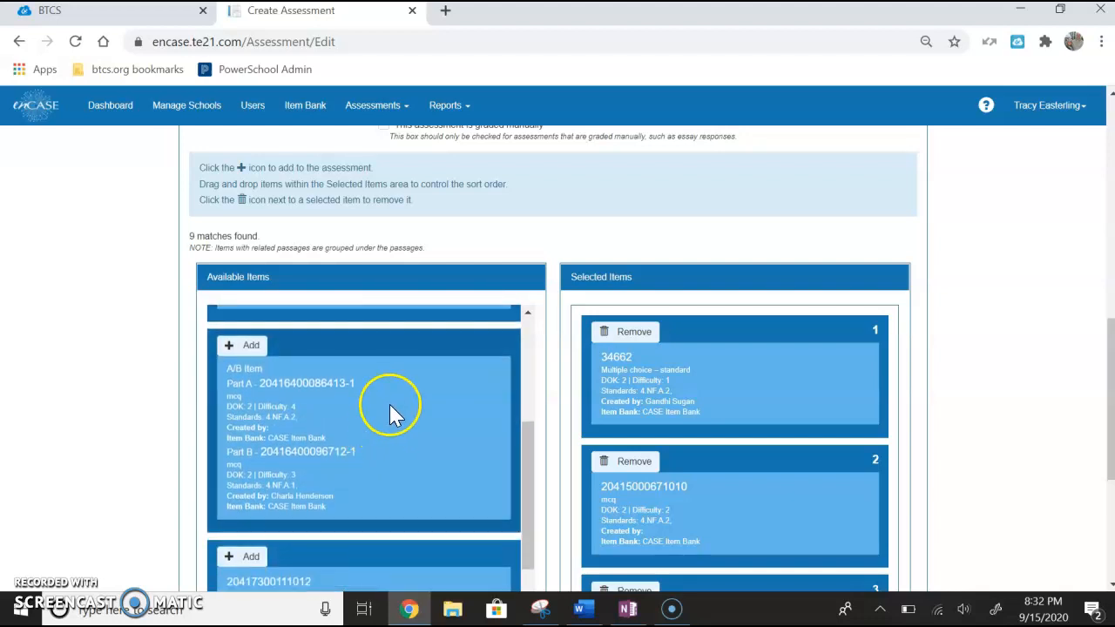
{"action": "scroll", "coordinate": [389, 399], "scroll_direction": "down", "scroll_amount": 3}
{"action": "scroll", "coordinate": [390, 399], "scroll_direction": "up", "scroll_amount": 1}
{"action": "scroll", "coordinate": [390, 399], "scroll_direction": "down", "scroll_amount": 1}
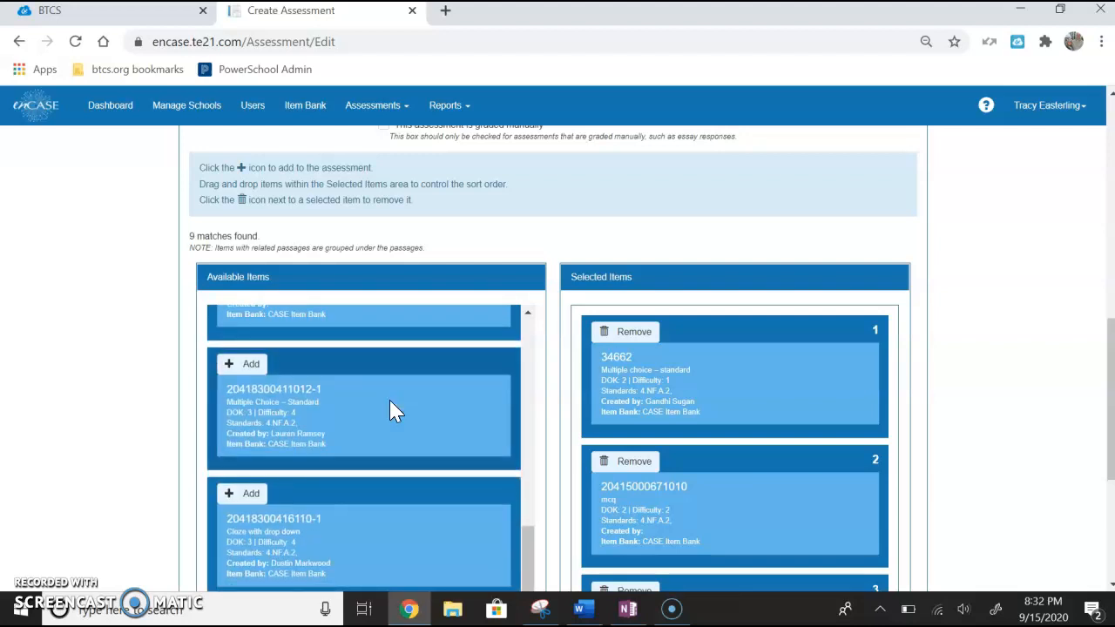
{"action": "left_click", "coordinate": [271, 388]}
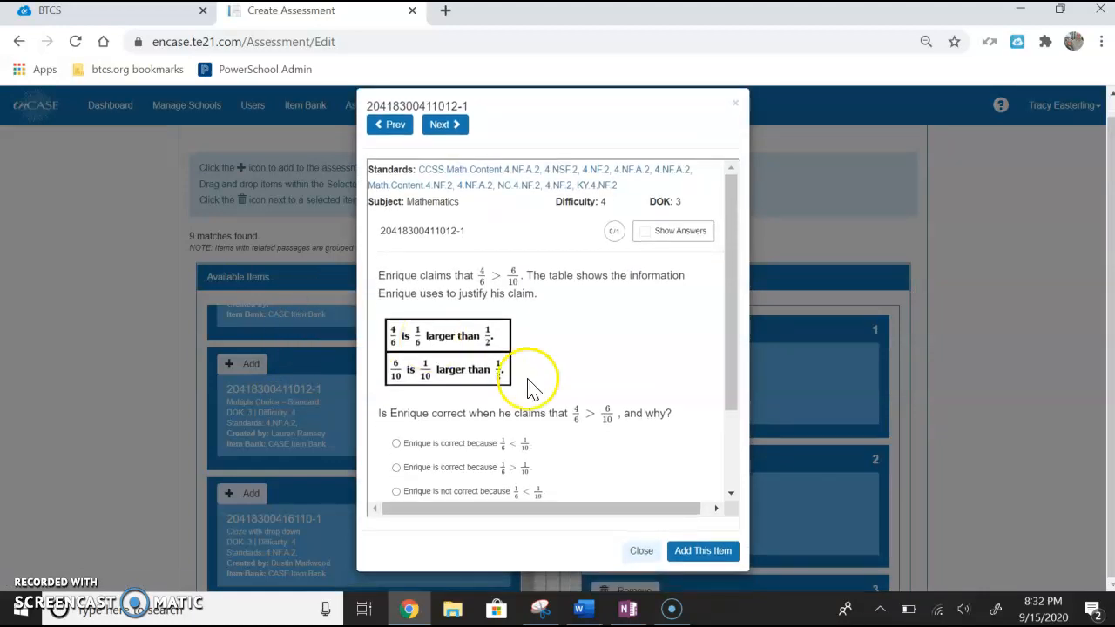
{"action": "scroll", "coordinate": [610, 349], "scroll_direction": "down", "scroll_amount": 2}
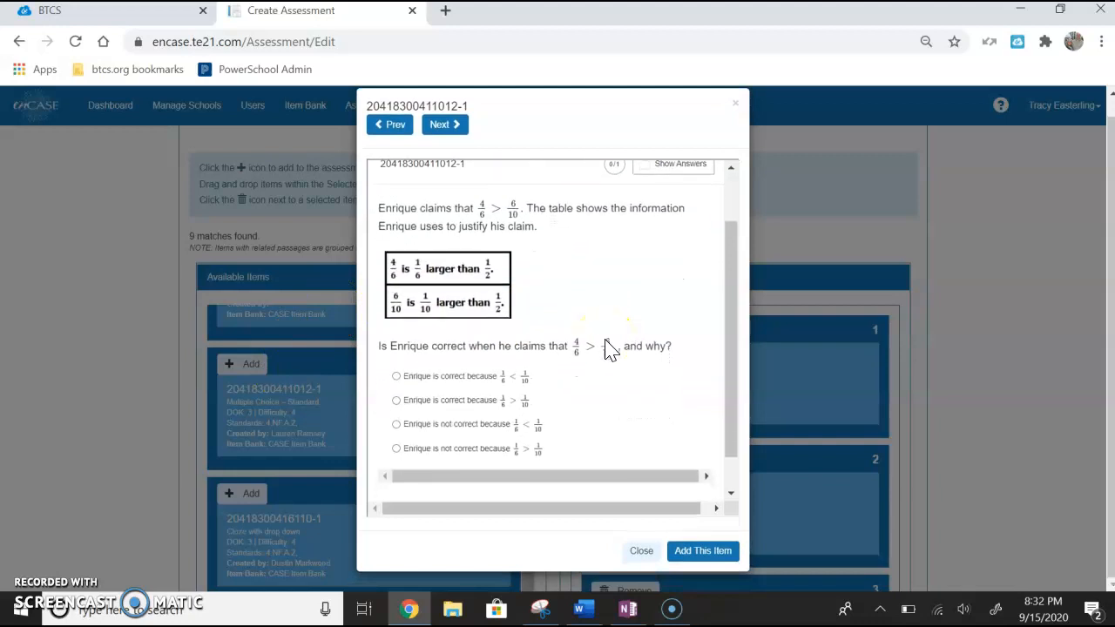
{"action": "scroll", "coordinate": [610, 350], "scroll_direction": "down", "scroll_amount": 1}
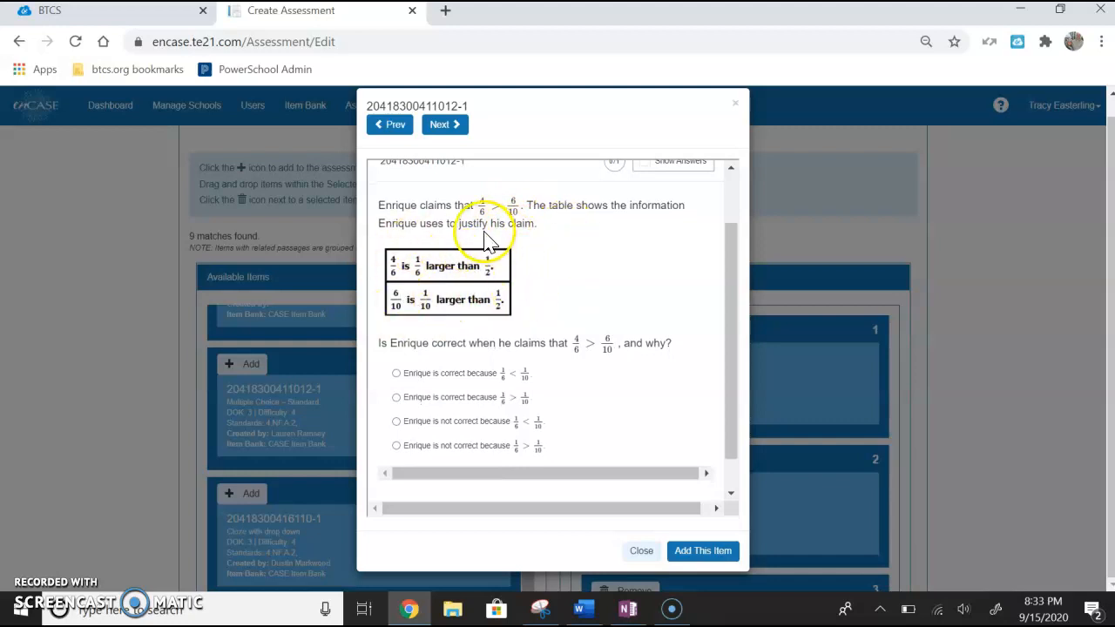
{"action": "left_click", "coordinate": [701, 557]}
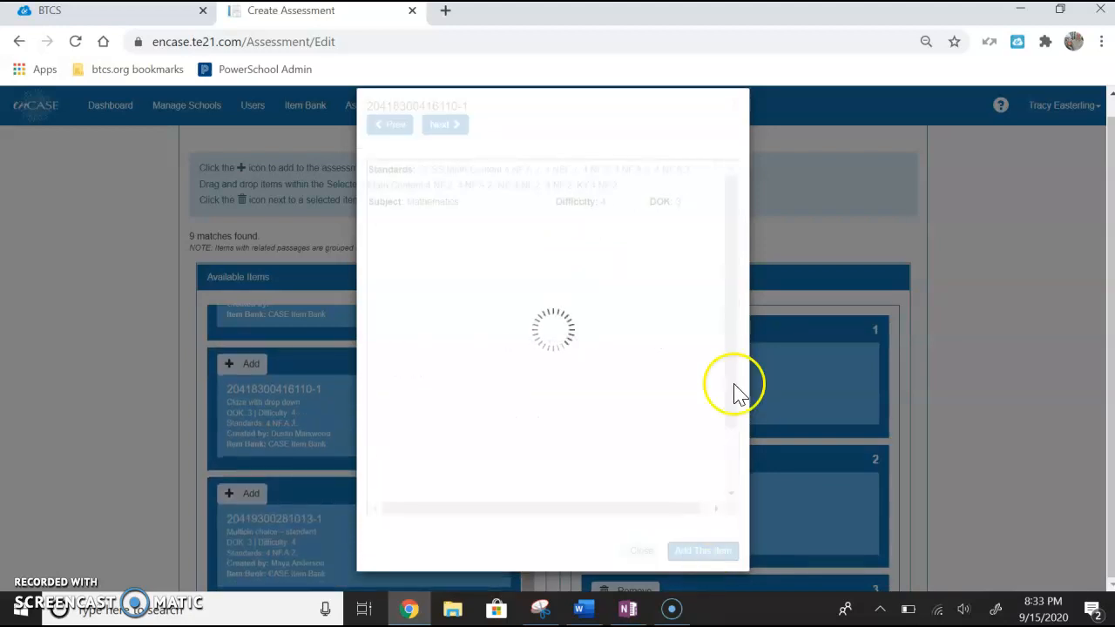
Close the item preview, save the assessment with its four selected items and open the saved assessment's preview.
{"action": "left_click", "coordinate": [736, 104]}
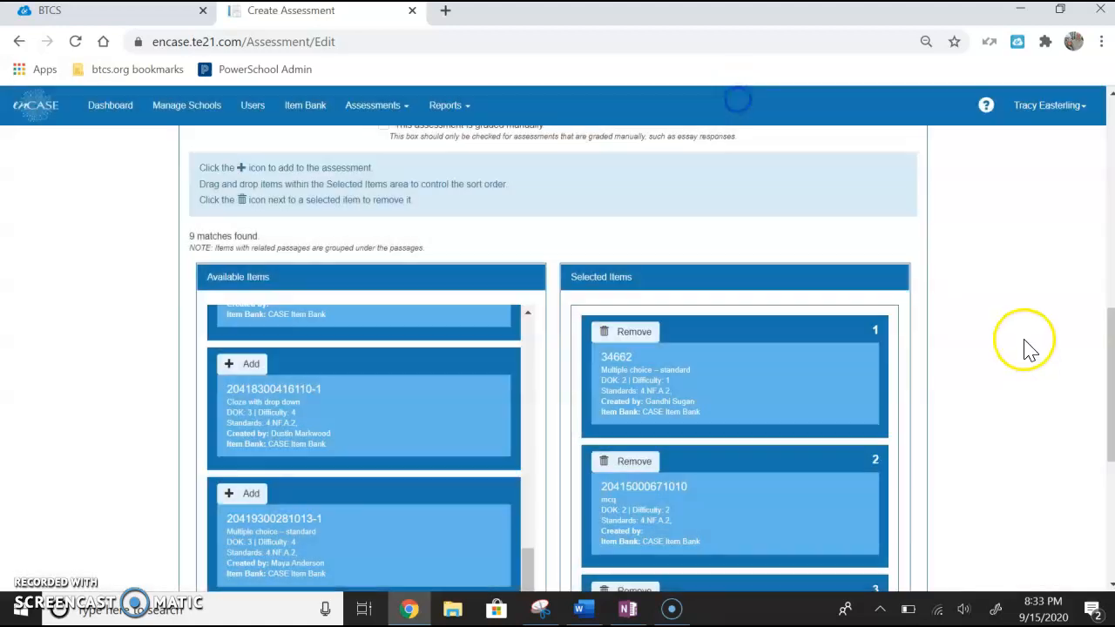
{"action": "scroll", "coordinate": [1025, 350], "scroll_direction": "down", "scroll_amount": 4}
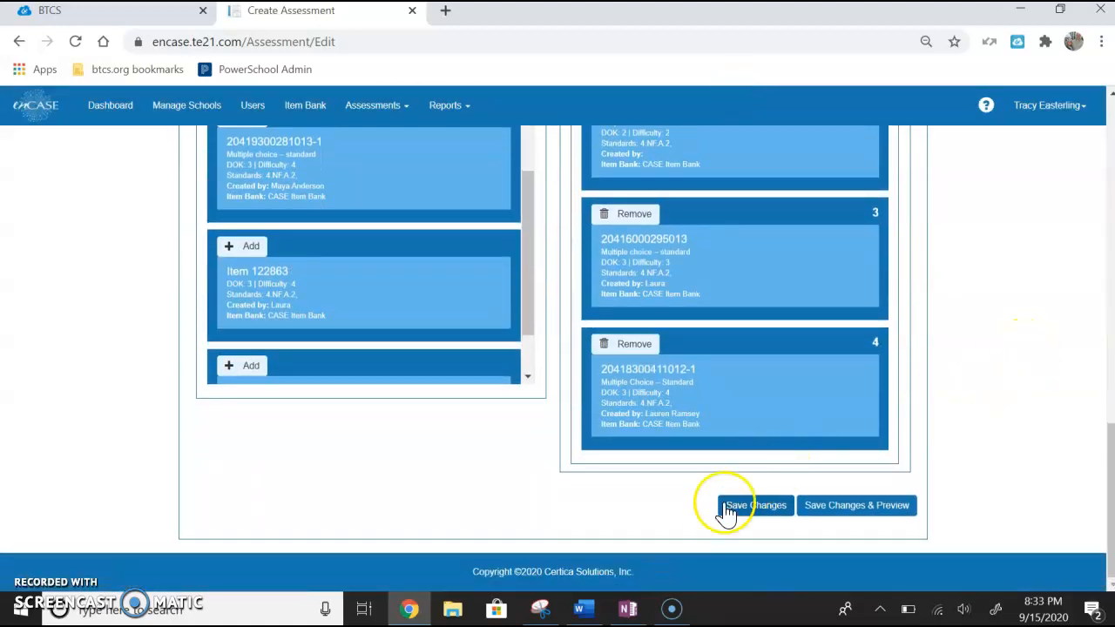
{"action": "left_click", "coordinate": [846, 514]}
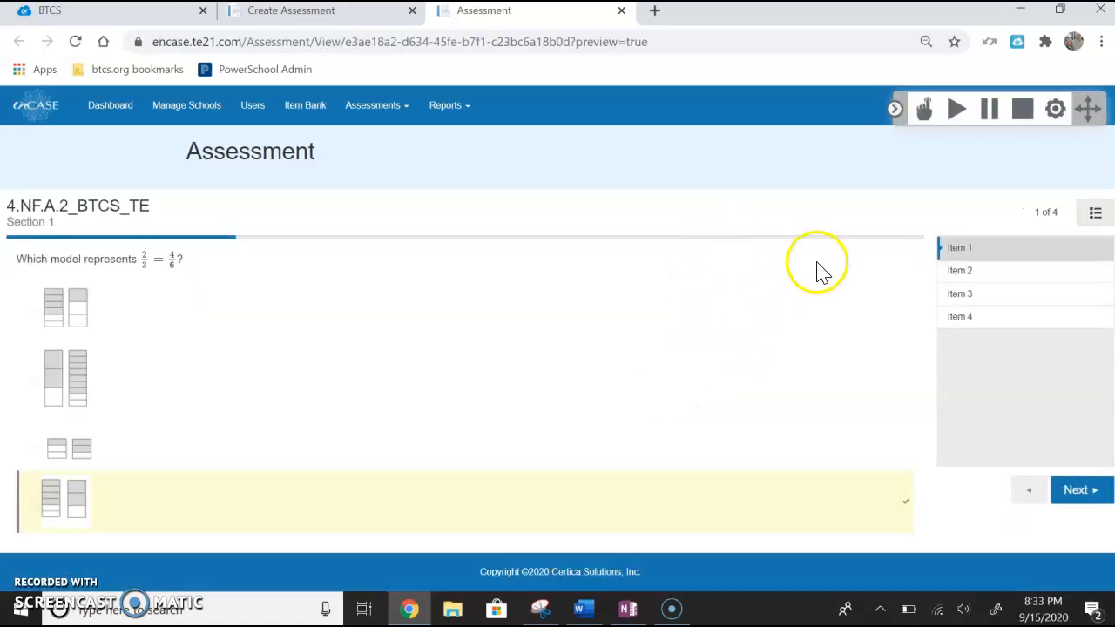
Play the read-aloud on item 1, page through items 2 to 4 of the assessment preview and close it.
{"action": "left_click", "coordinate": [957, 122]}
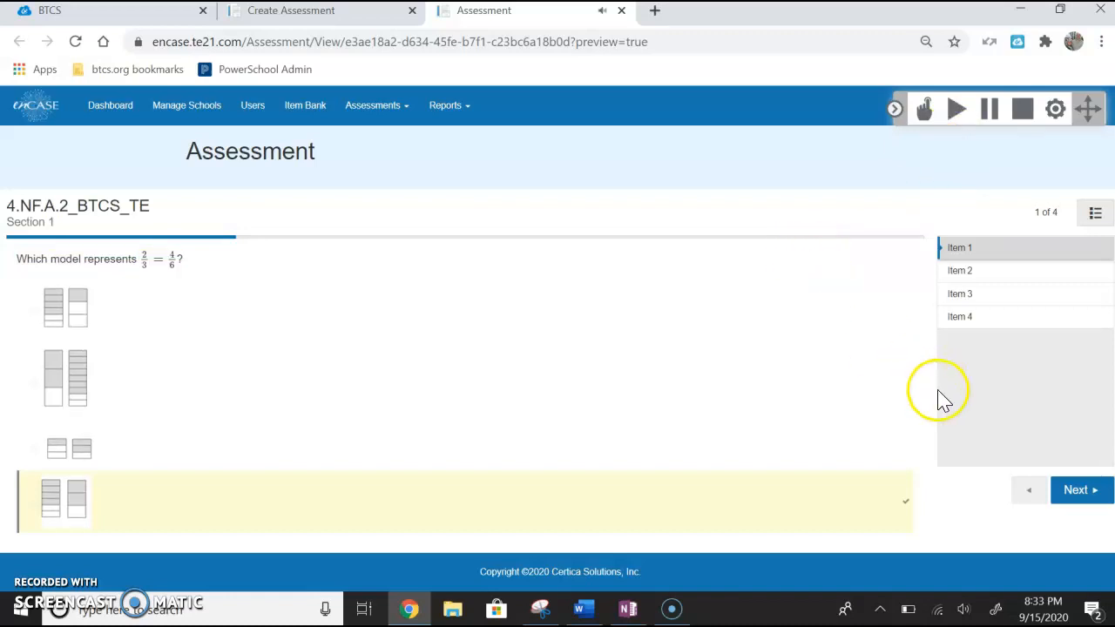
{"action": "left_click", "coordinate": [1073, 495]}
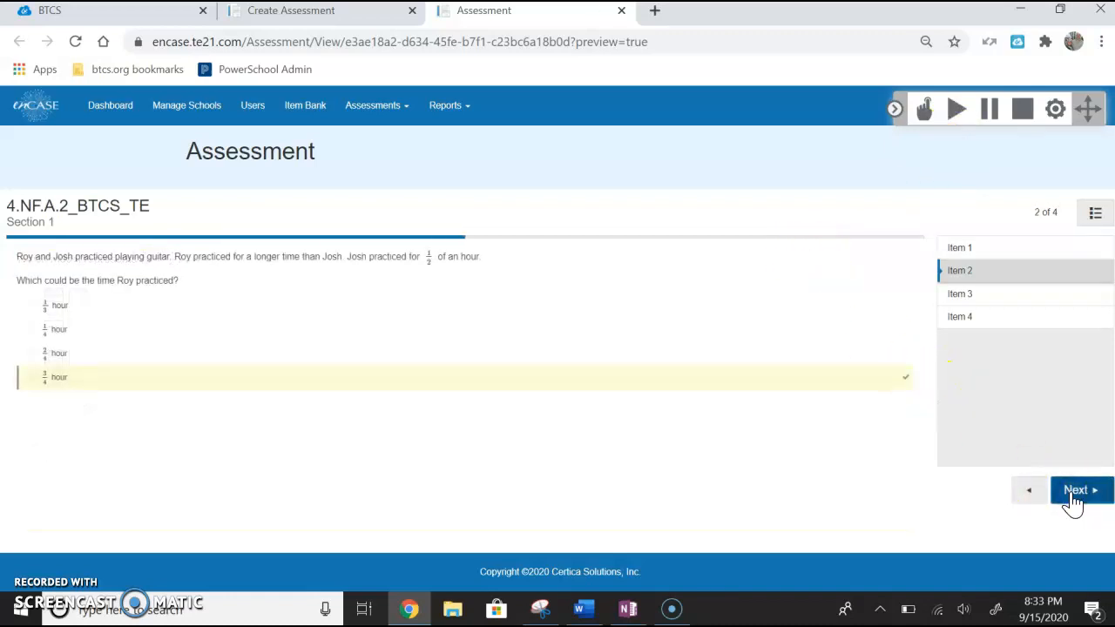
{"action": "left_click", "coordinate": [1073, 495]}
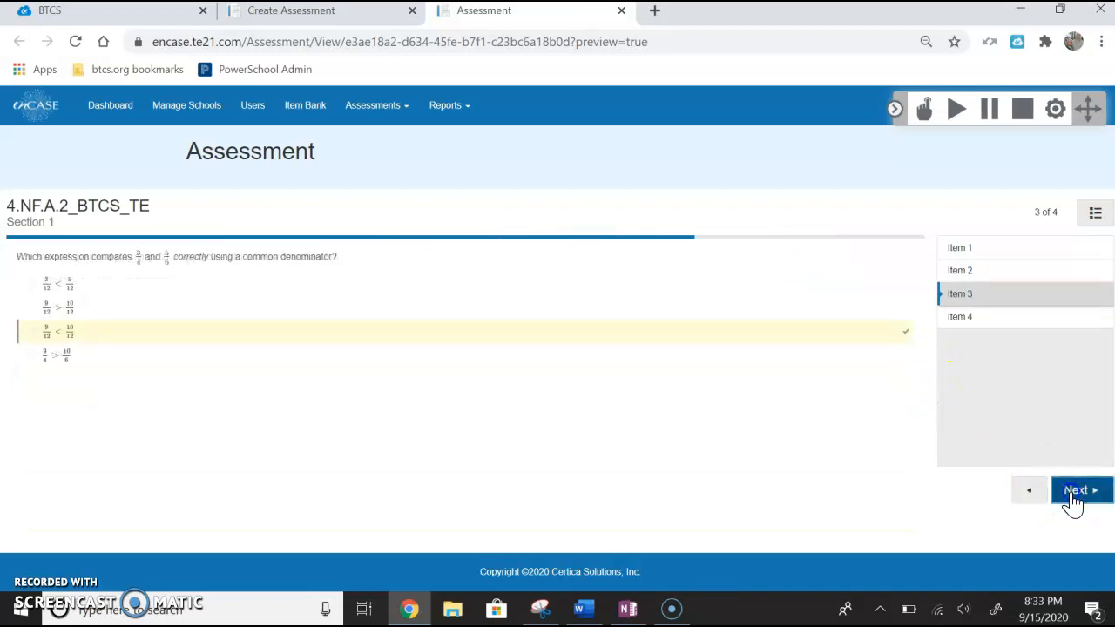
{"action": "left_click", "coordinate": [1073, 495]}
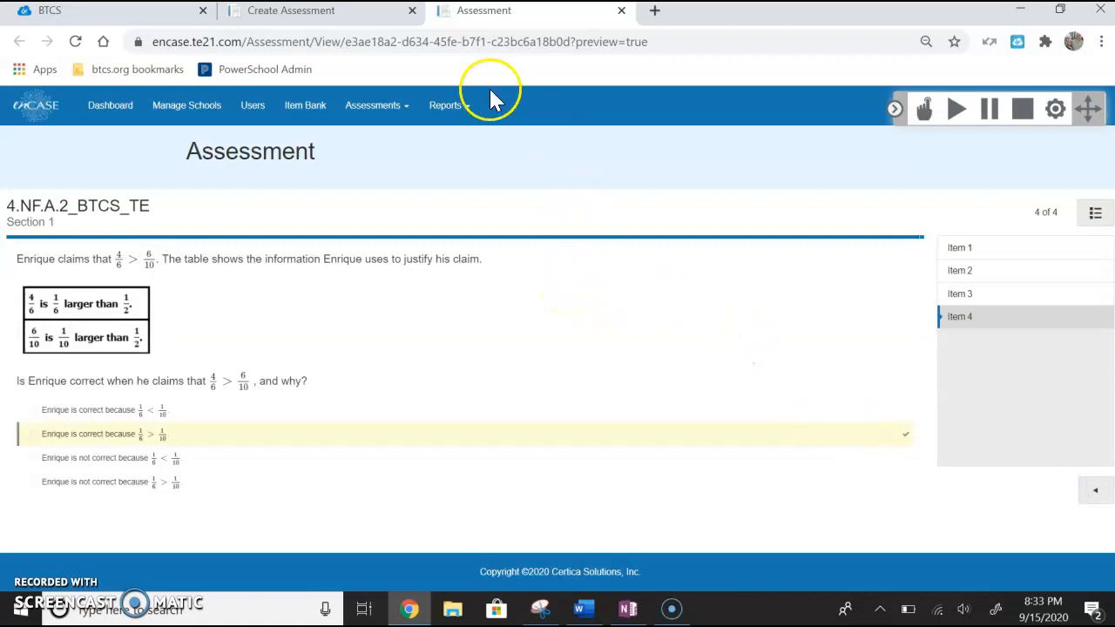
{"action": "left_click", "coordinate": [622, 11]}
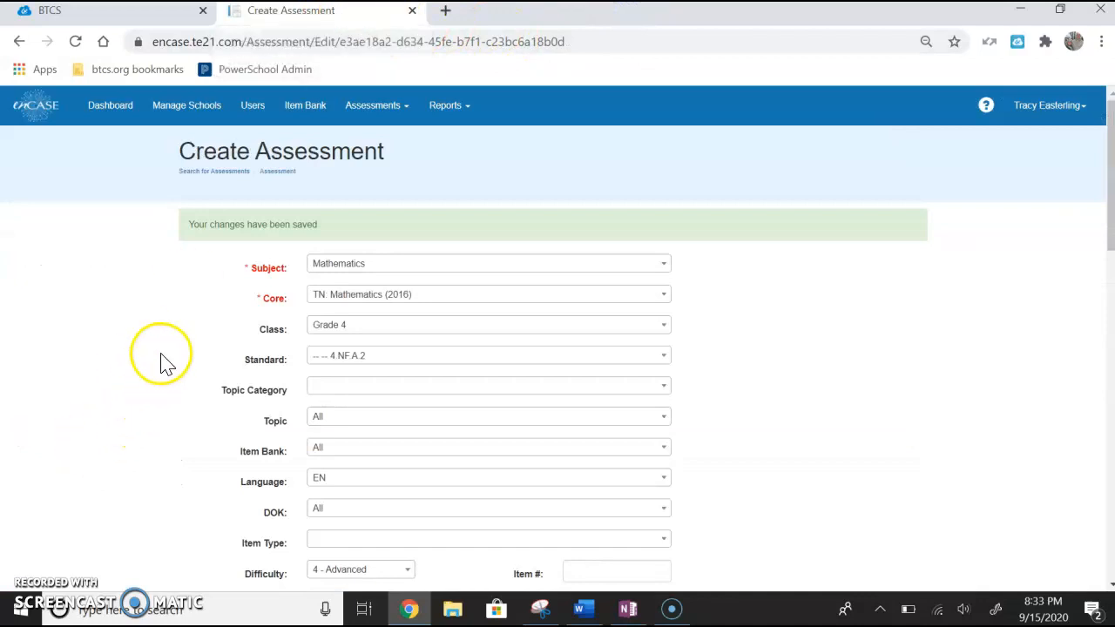
Search the classroom assessments for Mathematics titles containing 4.NF.A.2 and examine the matching entry.
{"action": "left_click", "coordinate": [391, 110]}
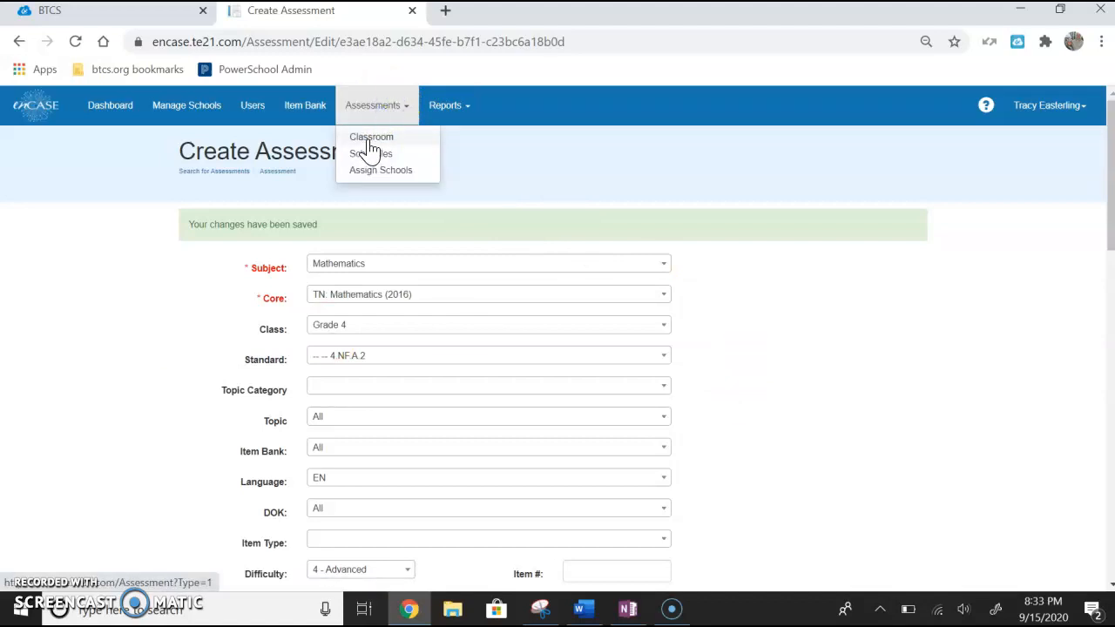
{"action": "left_click", "coordinate": [371, 139]}
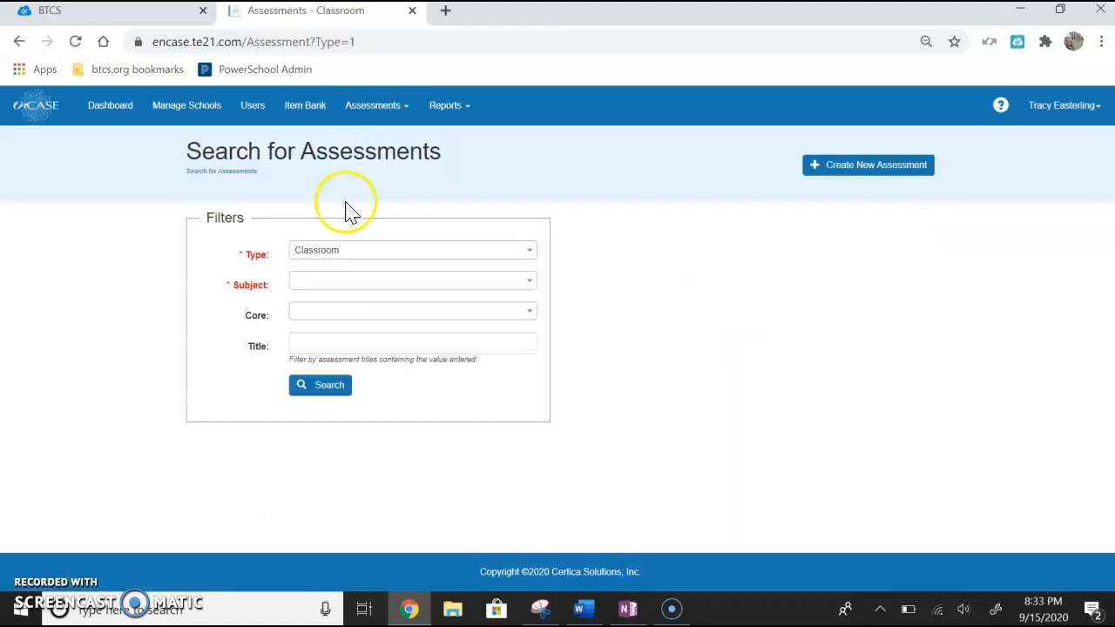
{"action": "left_click", "coordinate": [341, 284]}
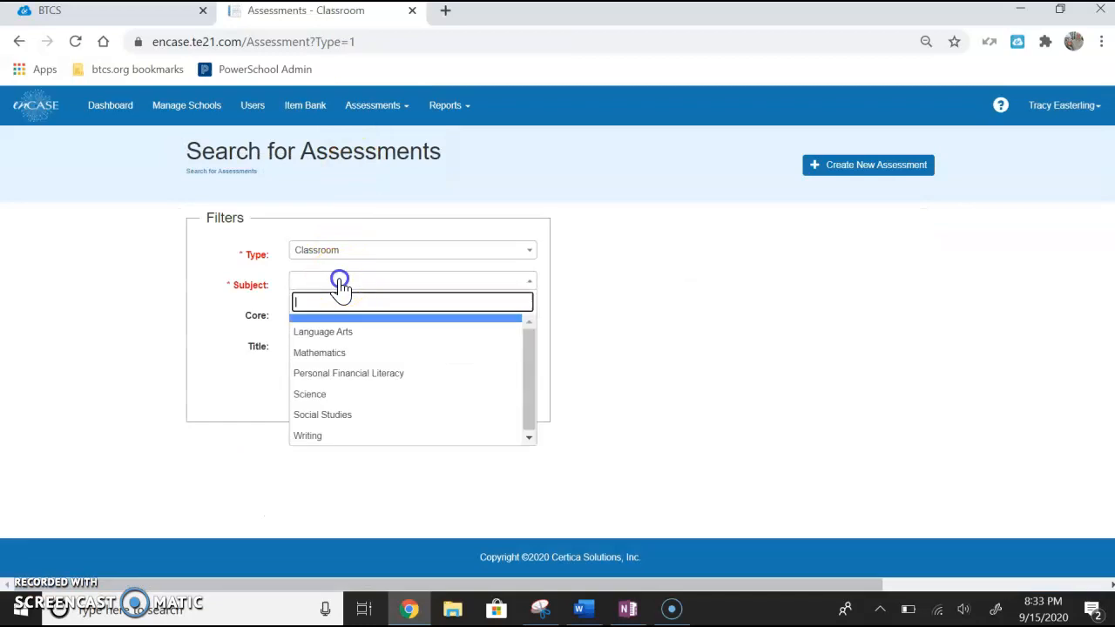
{"action": "left_click", "coordinate": [320, 352]}
{"action": "left_click", "coordinate": [341, 339]}
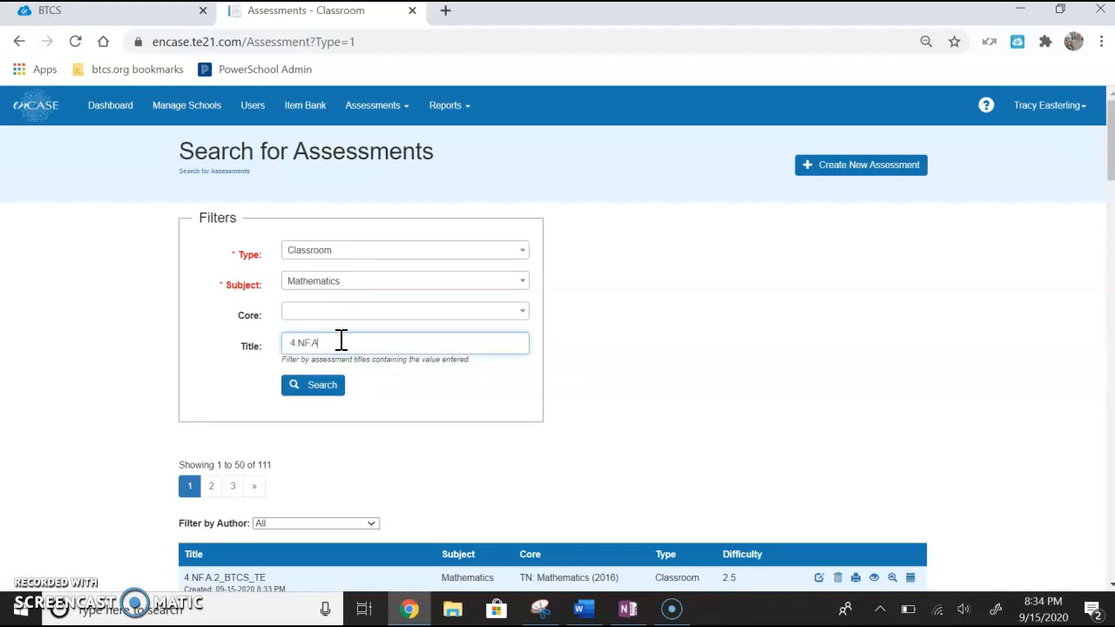
{"action": "type", "text": "4.NF.A.2"}
{"action": "key", "text": "Return"}
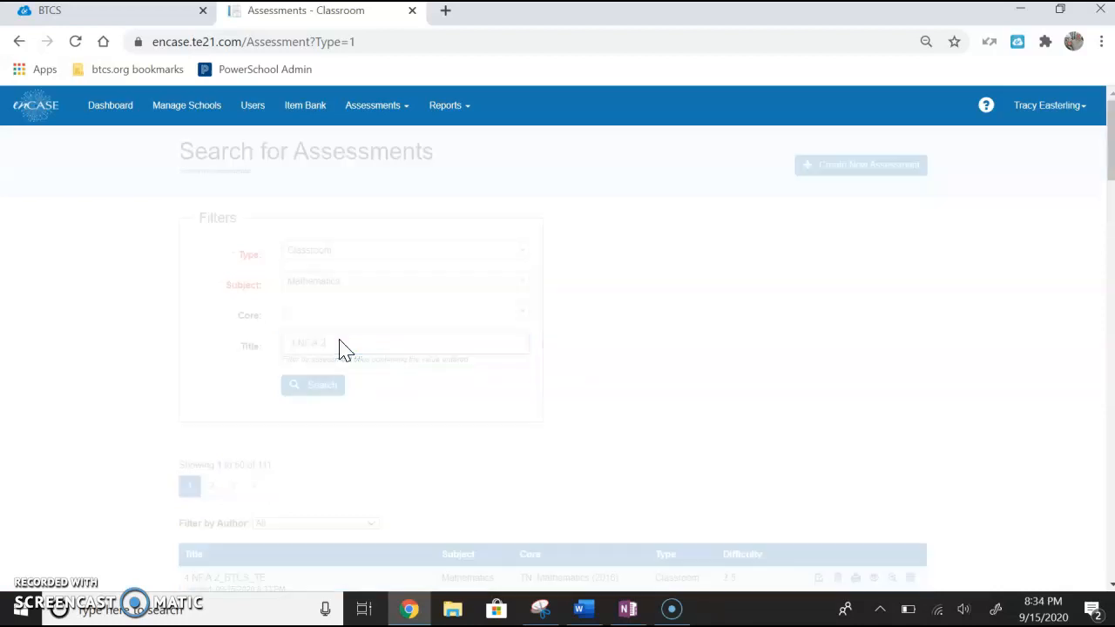
{"action": "scroll", "coordinate": [427, 455], "scroll_direction": "down", "scroll_amount": 1}
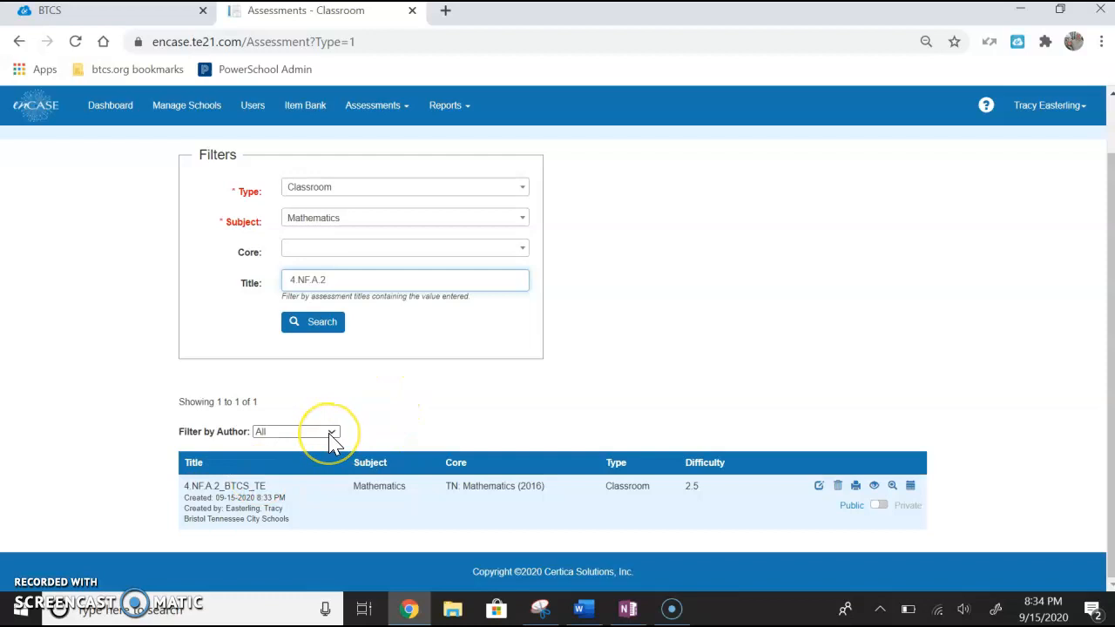
{"action": "left_click", "coordinate": [259, 509]}
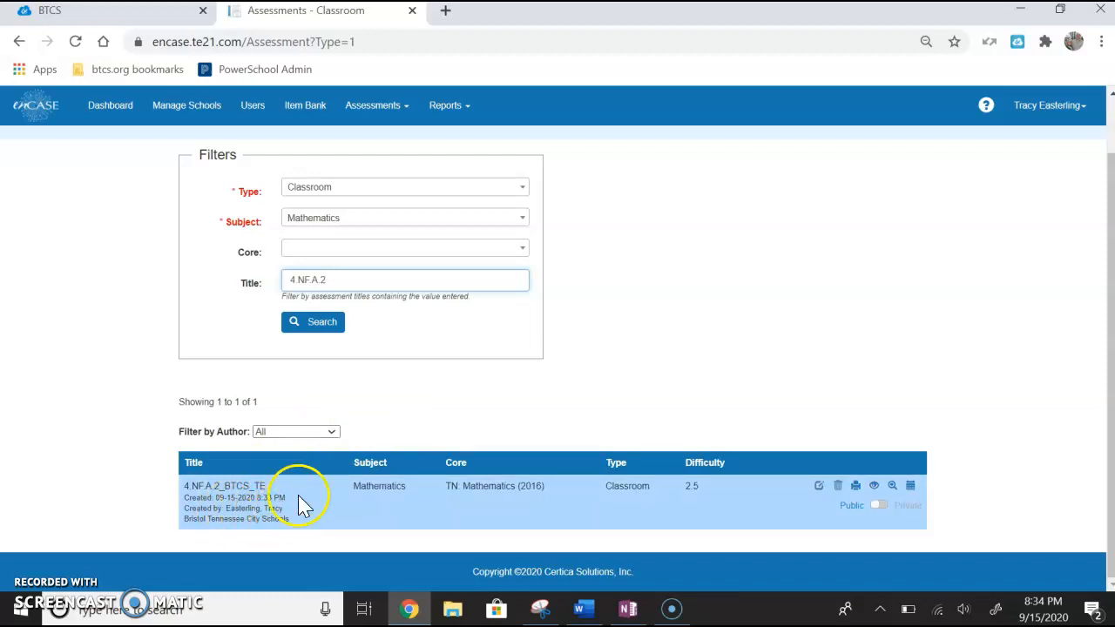
Clear the title filter, search all Mathematics classroom assessments and browse the list.
{"action": "left_click", "coordinate": [343, 279]}
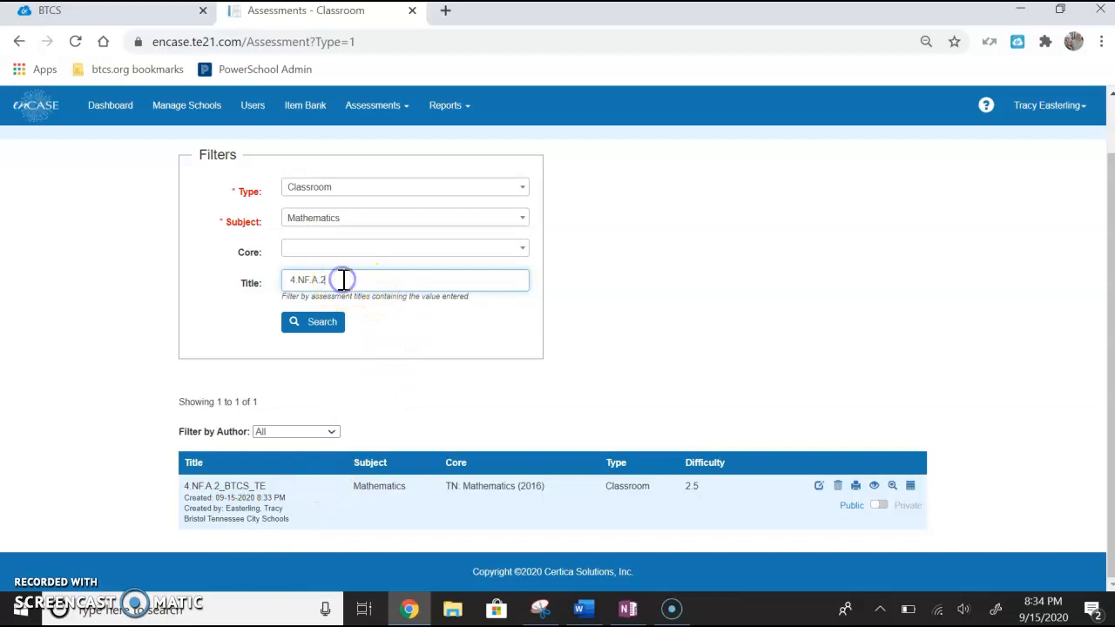
{"action": "left_click", "coordinate": [327, 327]}
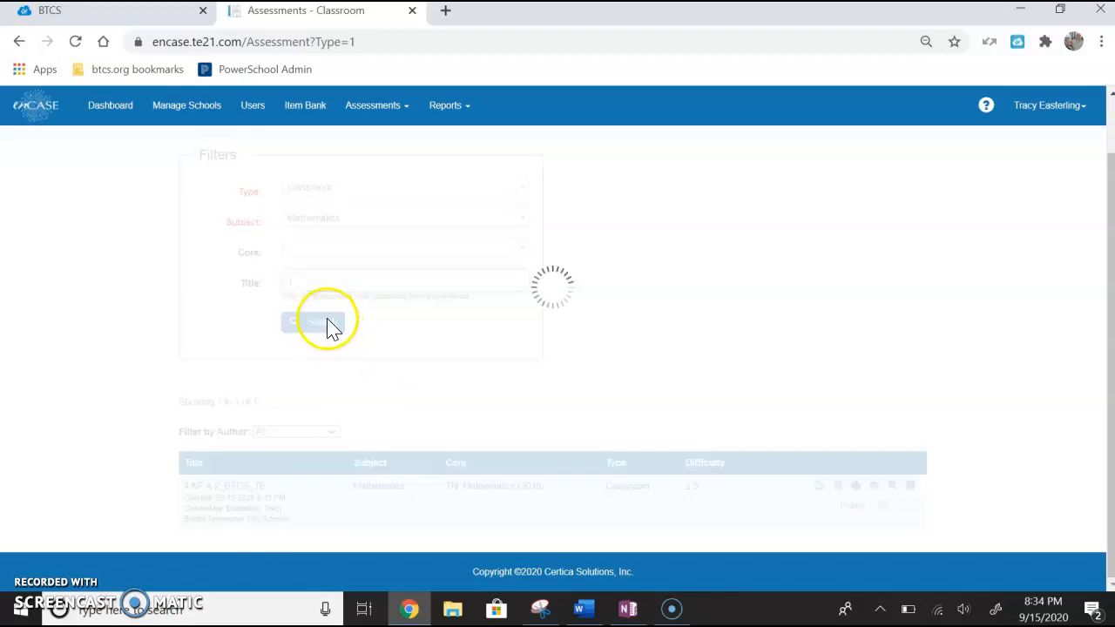
{"action": "scroll", "coordinate": [380, 456], "scroll_direction": "down", "scroll_amount": 5}
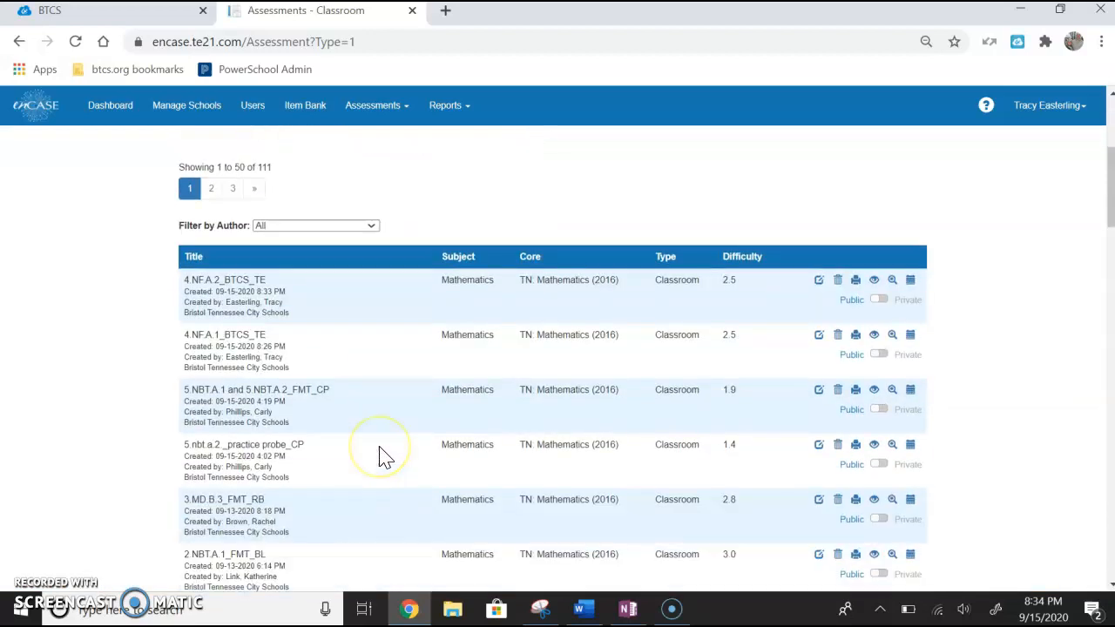
{"action": "scroll", "coordinate": [381, 455], "scroll_direction": "down", "scroll_amount": 10}
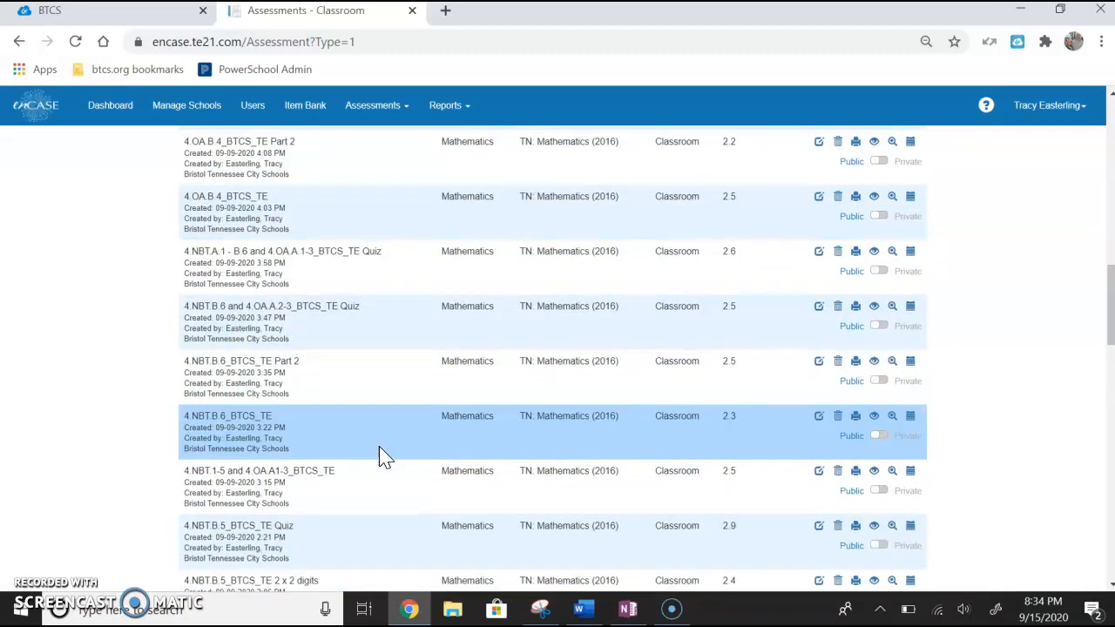
{"action": "scroll", "coordinate": [380, 455], "scroll_direction": "down", "scroll_amount": 4}
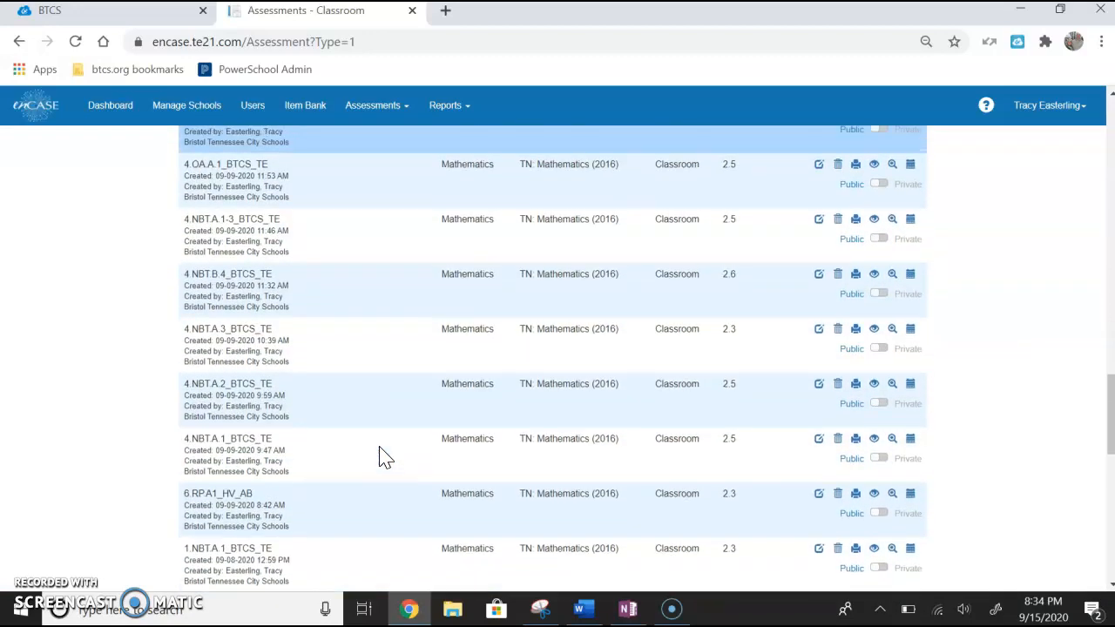
{"action": "scroll", "coordinate": [380, 455], "scroll_direction": "up", "scroll_amount": 20}
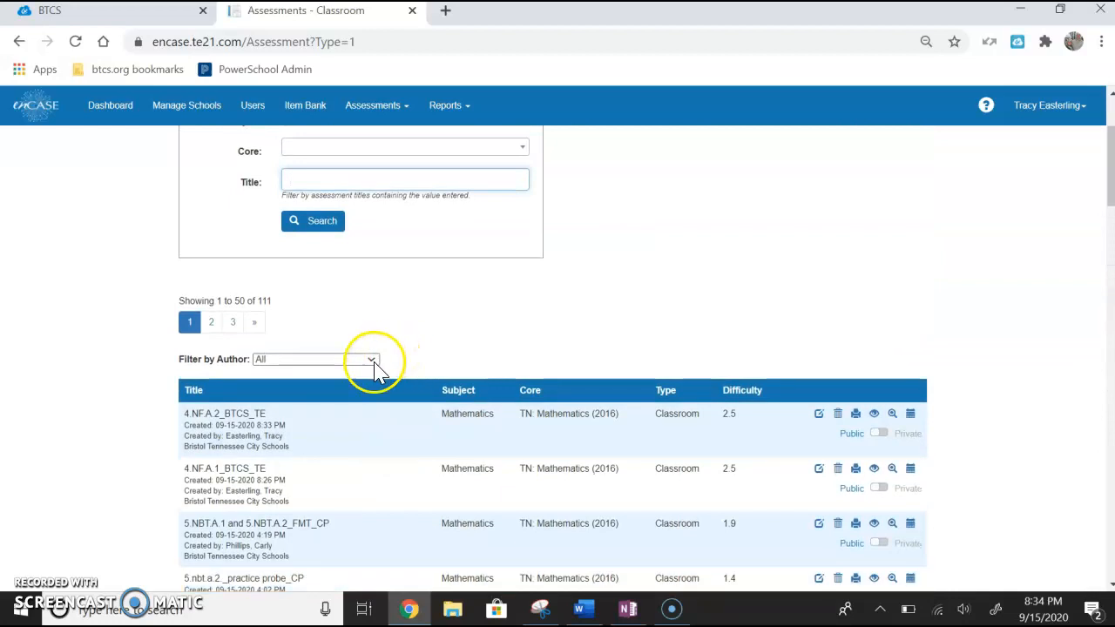
Filter the assessment list by the author of the 4.NF.A.2_BTCS_TE assessment and browse that author's entries.
{"action": "left_click", "coordinate": [372, 360]}
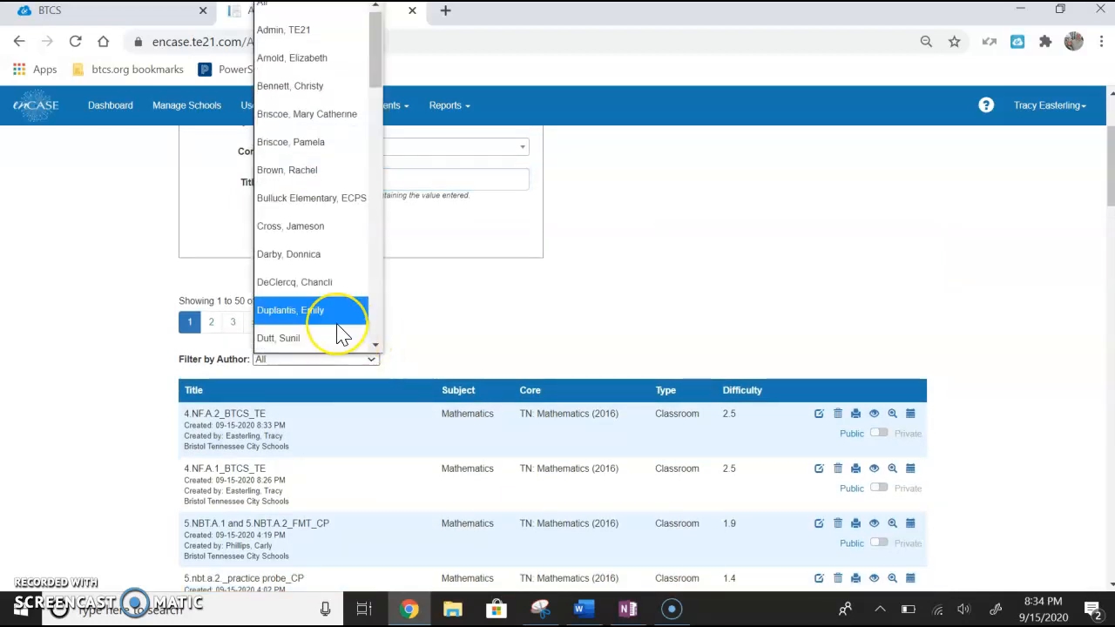
{"action": "scroll", "coordinate": [344, 322], "scroll_direction": "down", "scroll_amount": 2}
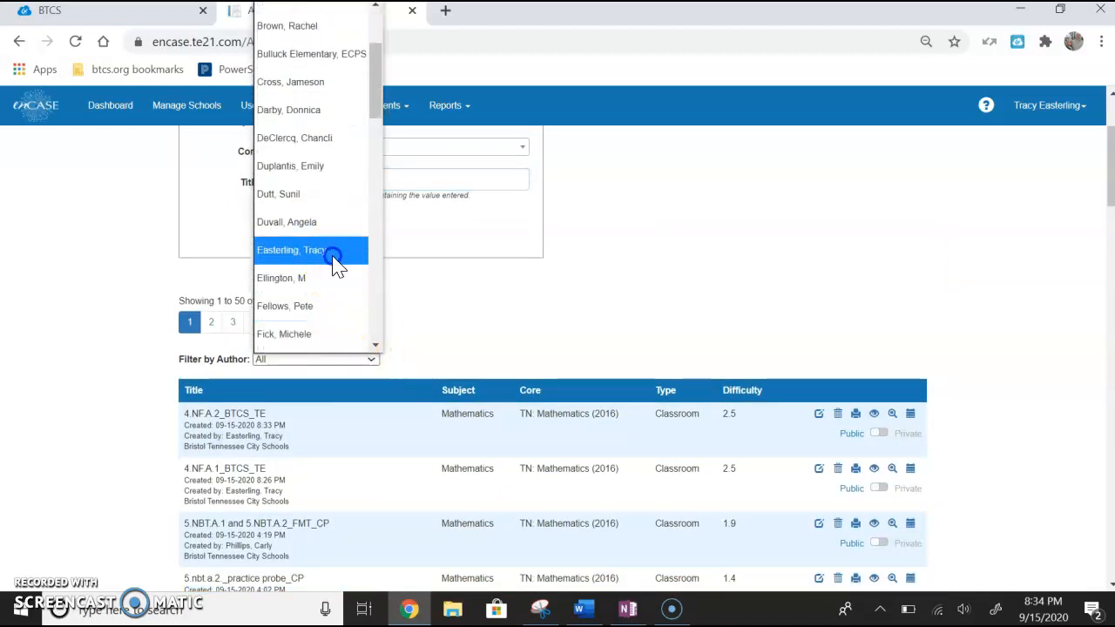
{"action": "left_click", "coordinate": [337, 261]}
{"action": "scroll", "coordinate": [331, 485], "scroll_direction": "down", "scroll_amount": 4}
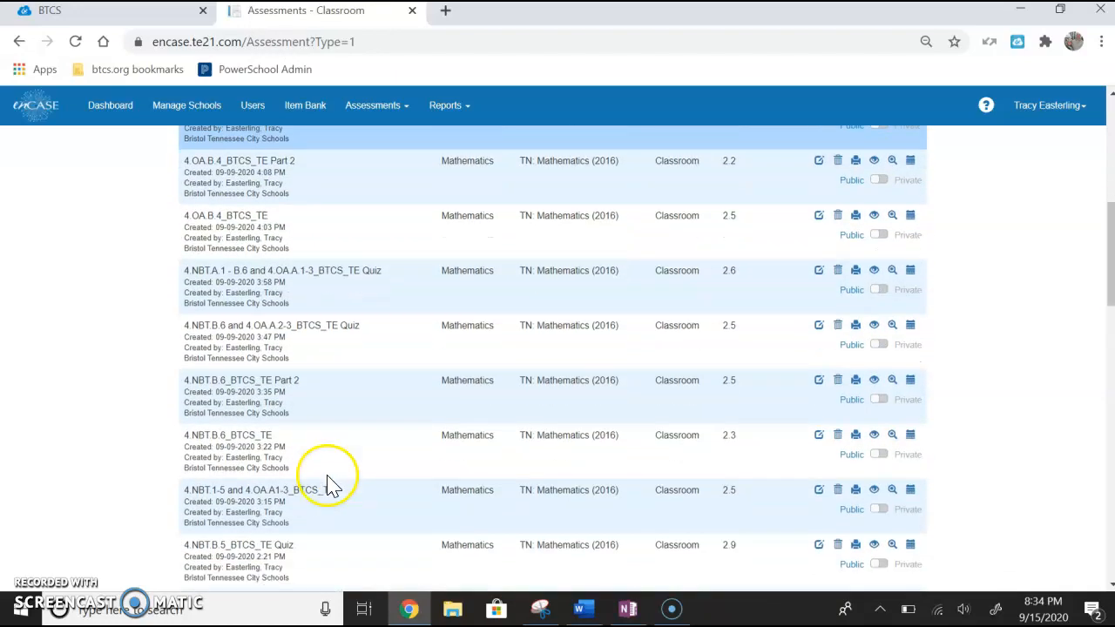
{"action": "scroll", "coordinate": [331, 485], "scroll_direction": "down", "scroll_amount": 10}
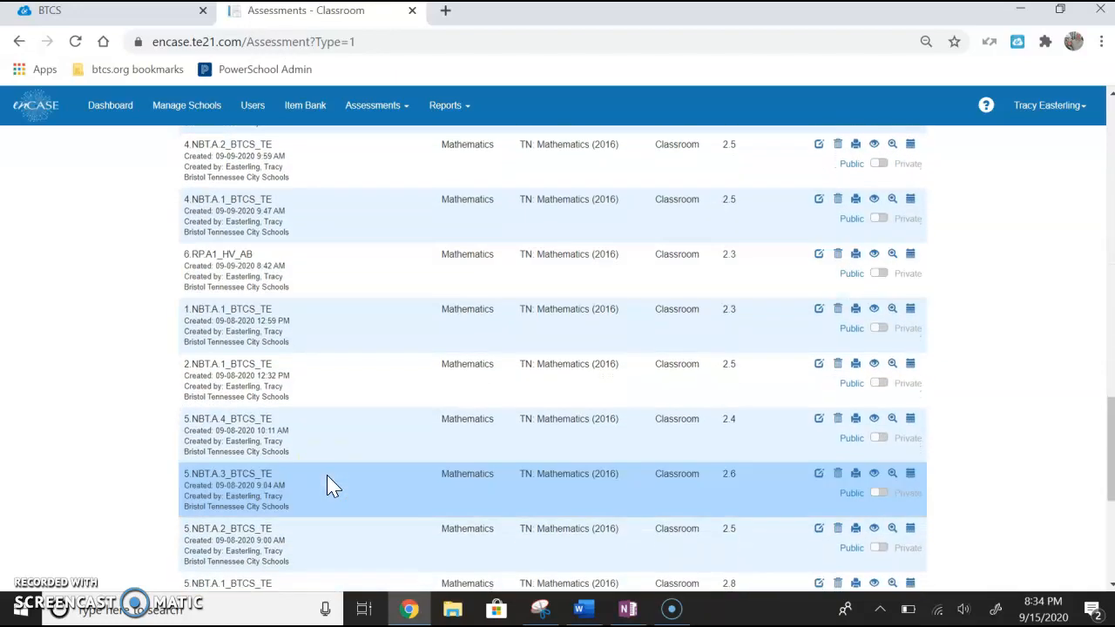
{"action": "scroll", "coordinate": [329, 485], "scroll_direction": "up", "scroll_amount": 15}
Narrow the author-filtered assessments to titles containing 4.NF.A.2 and examine the options on the matching row.
{"action": "left_click", "coordinate": [326, 346]}
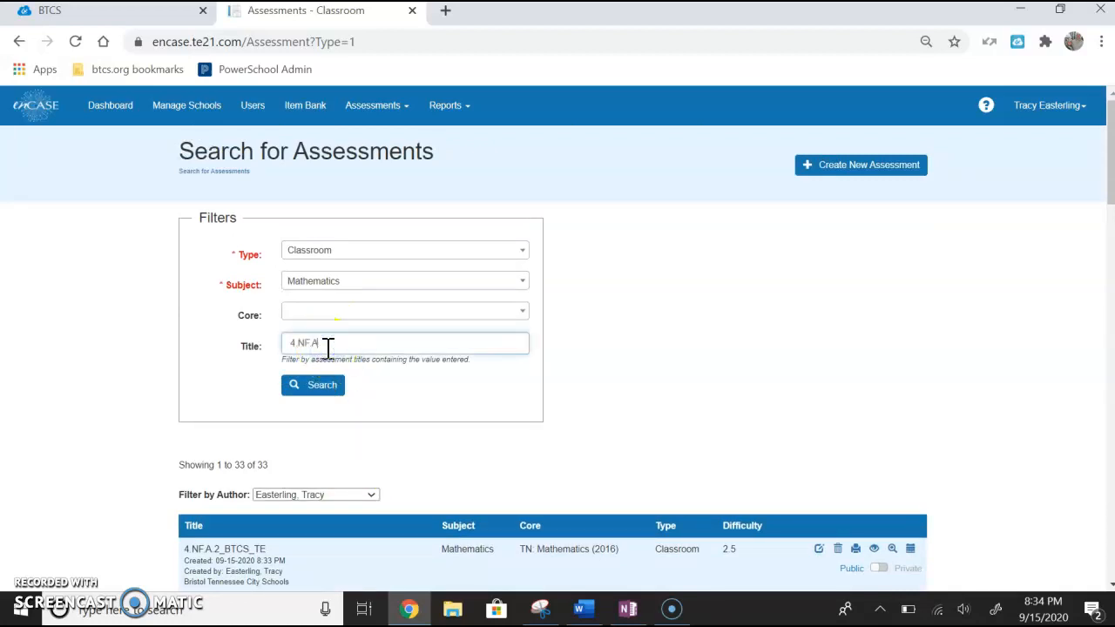
{"action": "left_click", "coordinate": [320, 384]}
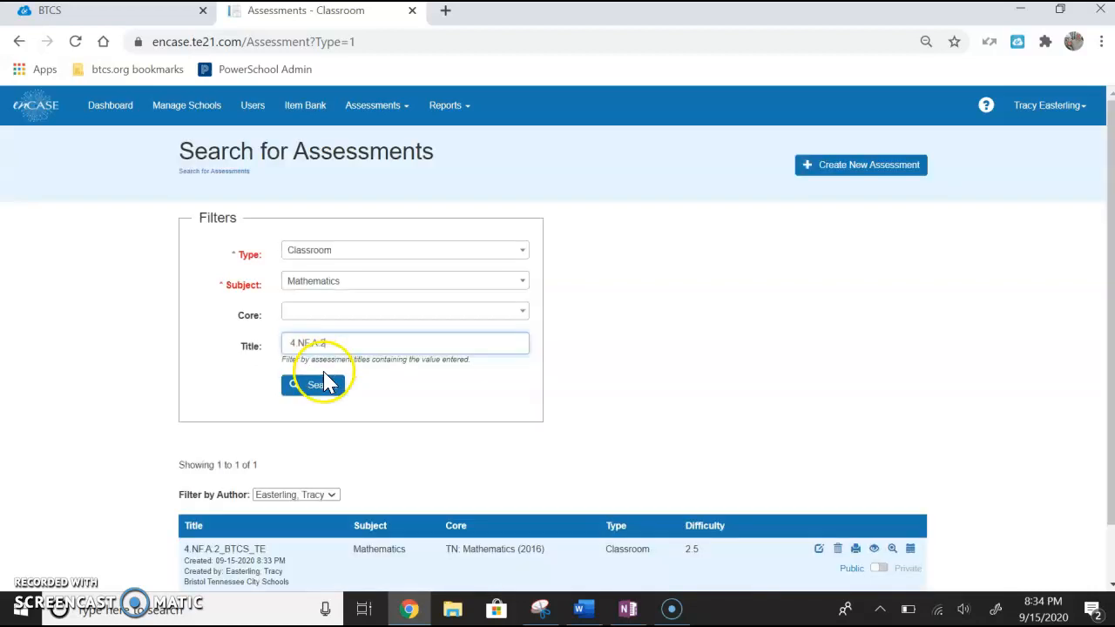
{"action": "scroll", "coordinate": [531, 438], "scroll_direction": "down", "scroll_amount": 2}
{"action": "scroll", "coordinate": [534, 440], "scroll_direction": "up", "scroll_amount": 2}
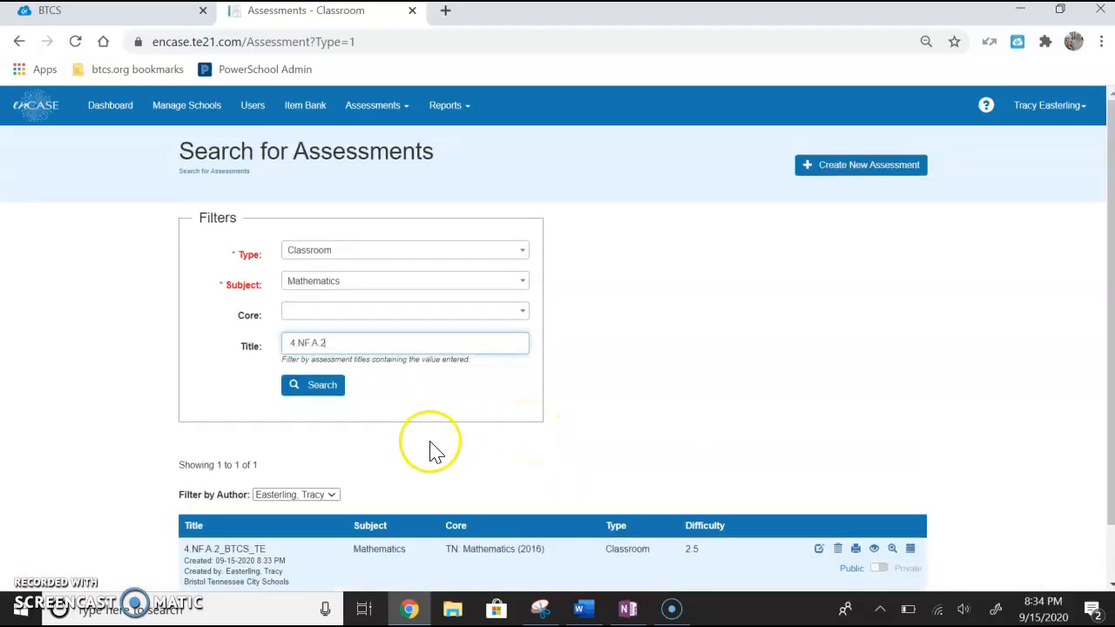
{"action": "scroll", "coordinate": [543, 480], "scroll_direction": "down", "scroll_amount": 2}
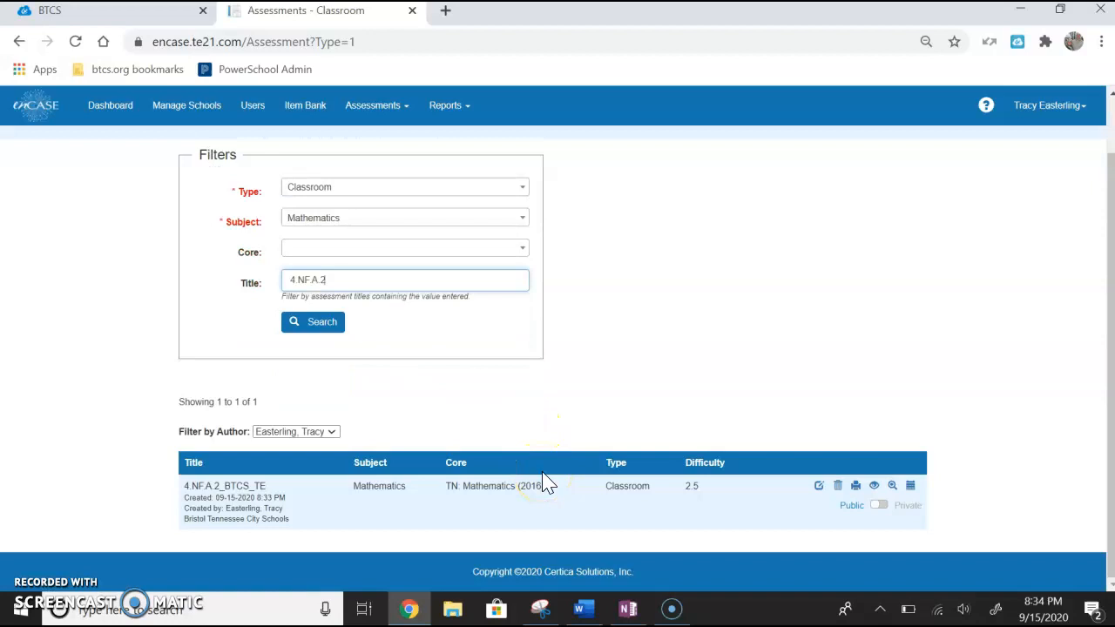
Open 4.NF.A.2_BTCS_TE for editing and review its selected items and its copy and save options.
{"action": "left_click", "coordinate": [819, 488]}
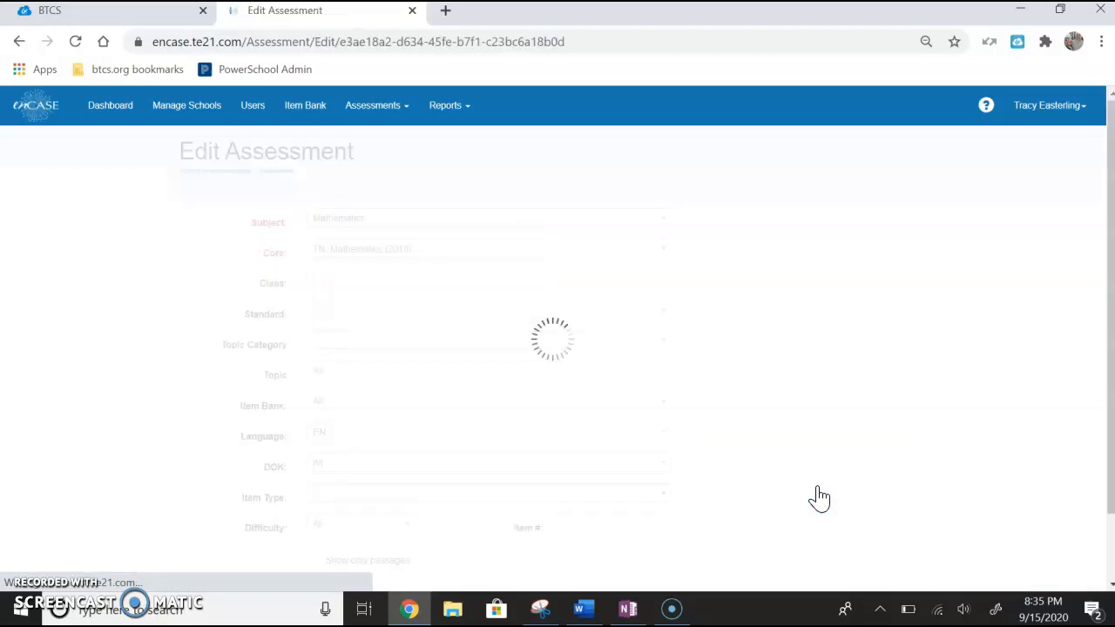
{"action": "scroll", "coordinate": [771, 338], "scroll_direction": "down", "scroll_amount": 2}
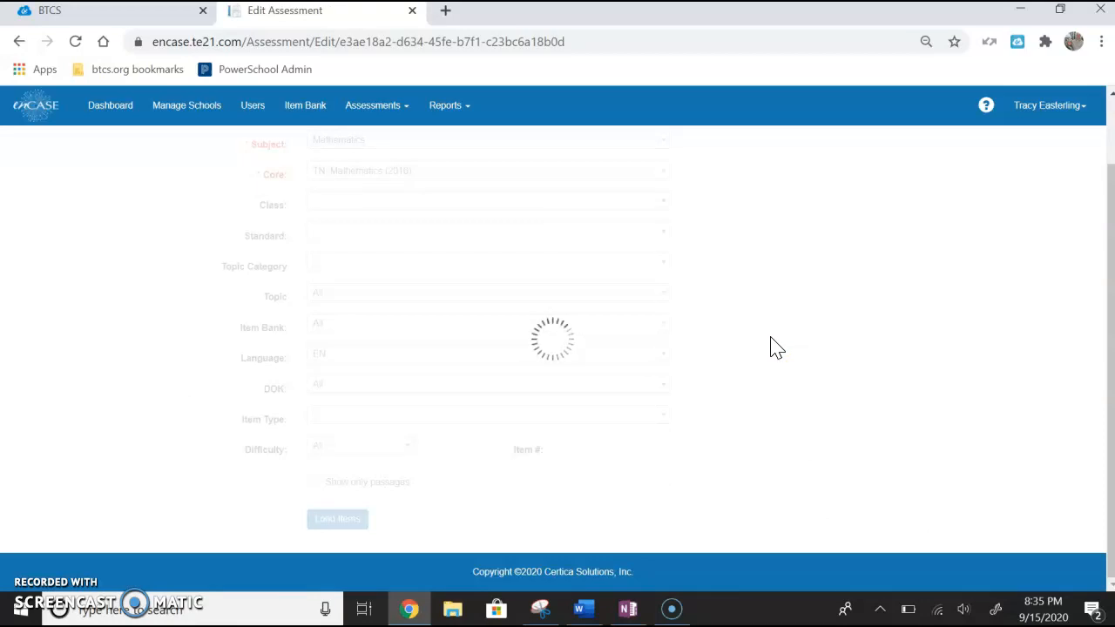
{"action": "left_click", "coordinate": [745, 389]}
{"action": "scroll", "coordinate": [742, 396], "scroll_direction": "down", "scroll_amount": 10}
{"action": "left_click", "coordinate": [577, 484]}
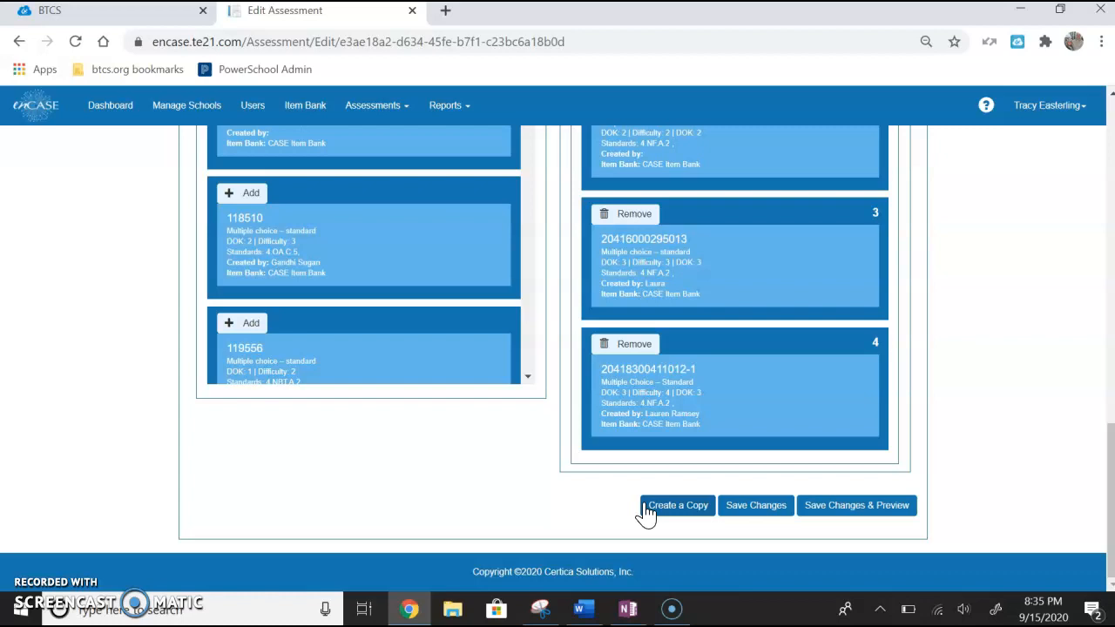
{"action": "scroll", "coordinate": [642, 515], "scroll_direction": "up", "scroll_amount": 10}
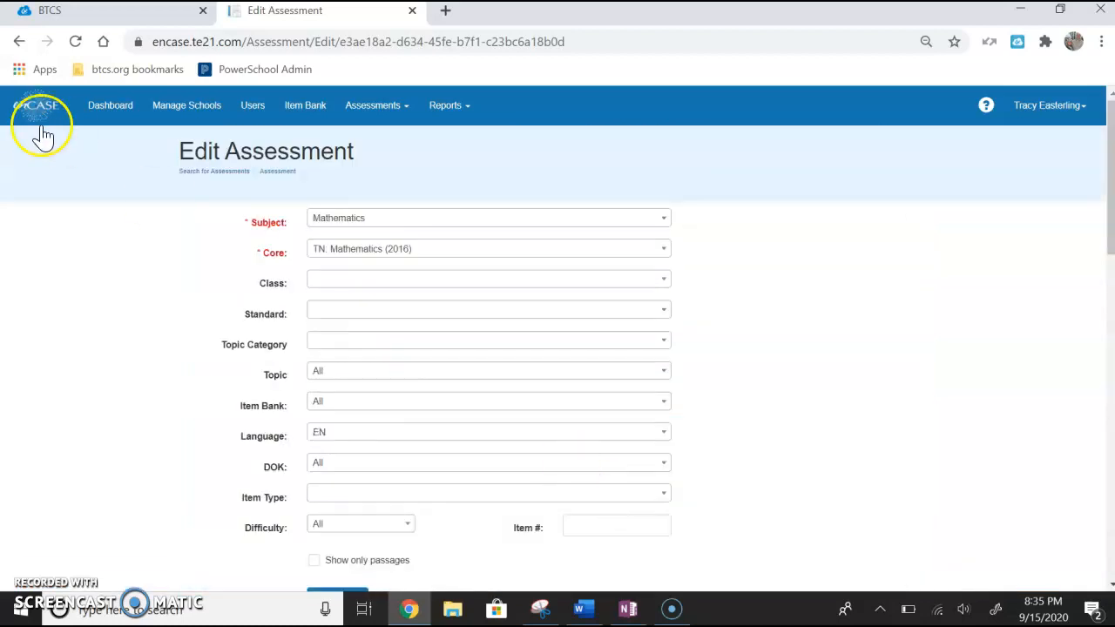
Leave the assessment editor and search the Mathematics classroom assessments for titles containing 4.NF.A.2.
{"action": "left_click", "coordinate": [19, 42]}
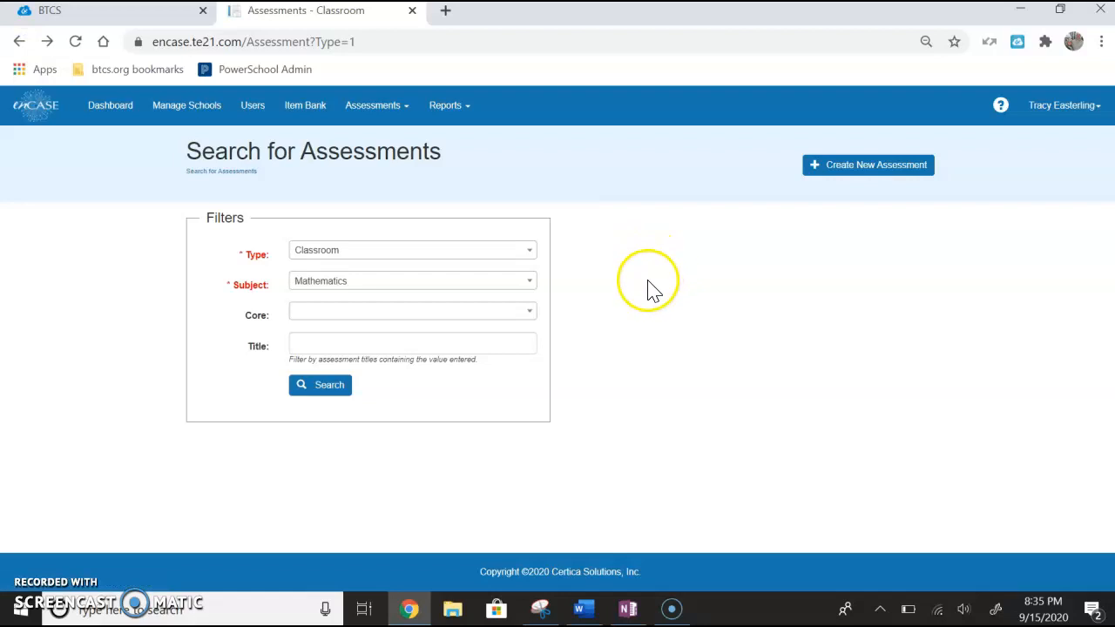
{"action": "left_click", "coordinate": [356, 348]}
{"action": "type", "text": "4.NF"}
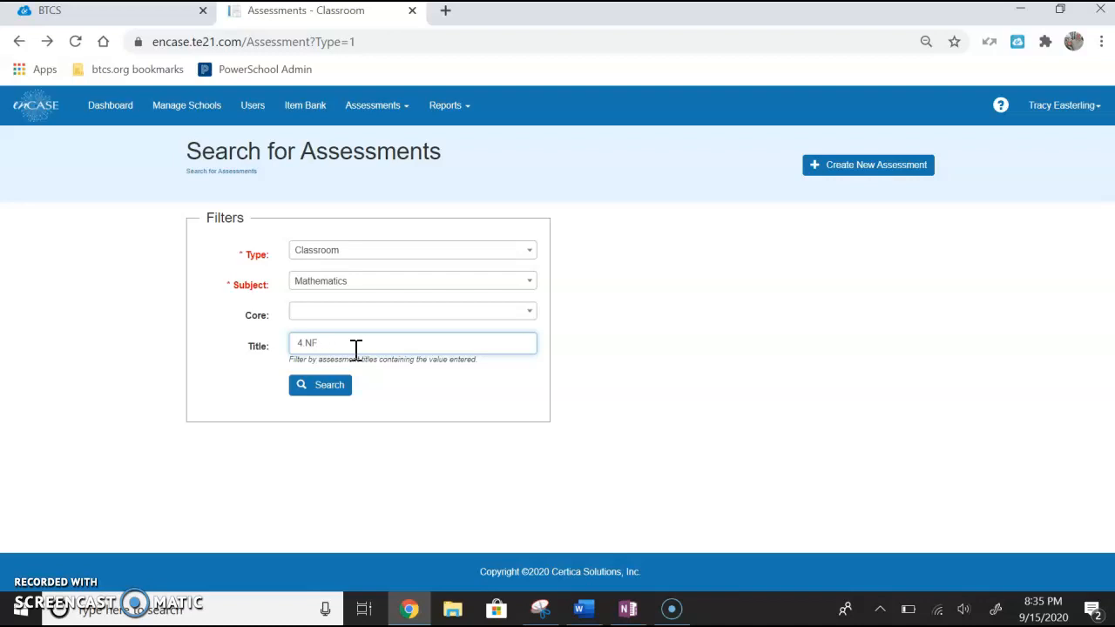
{"action": "type", "text": ".A.2"}
{"action": "key", "text": "Return"}
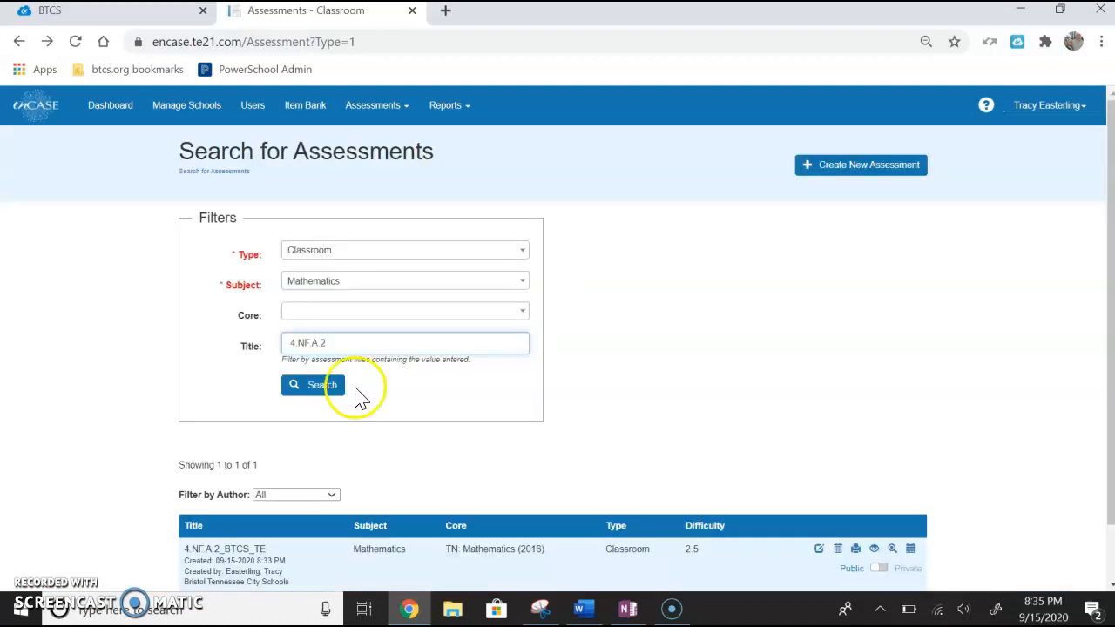
{"action": "scroll", "coordinate": [807, 494], "scroll_direction": "down", "scroll_amount": 2}
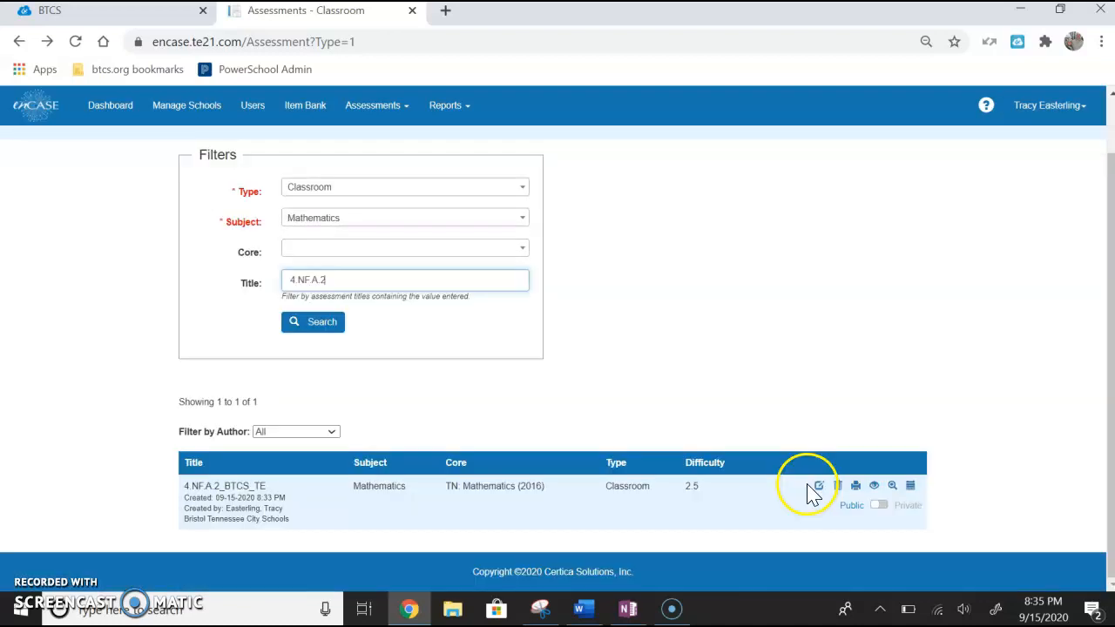
Open the print version of 4.NF.A.2_BTCS_TE, try the 14pt and 16pt font sizes, and close it.
{"action": "left_click", "coordinate": [855, 487]}
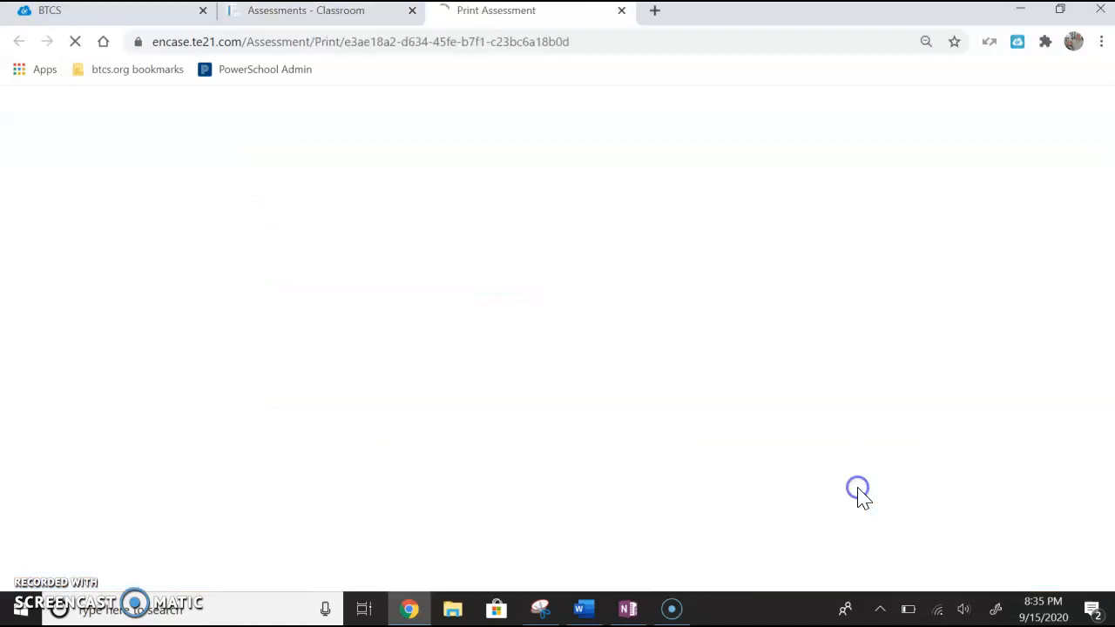
{"action": "scroll", "coordinate": [680, 381], "scroll_direction": "down", "scroll_amount": 2}
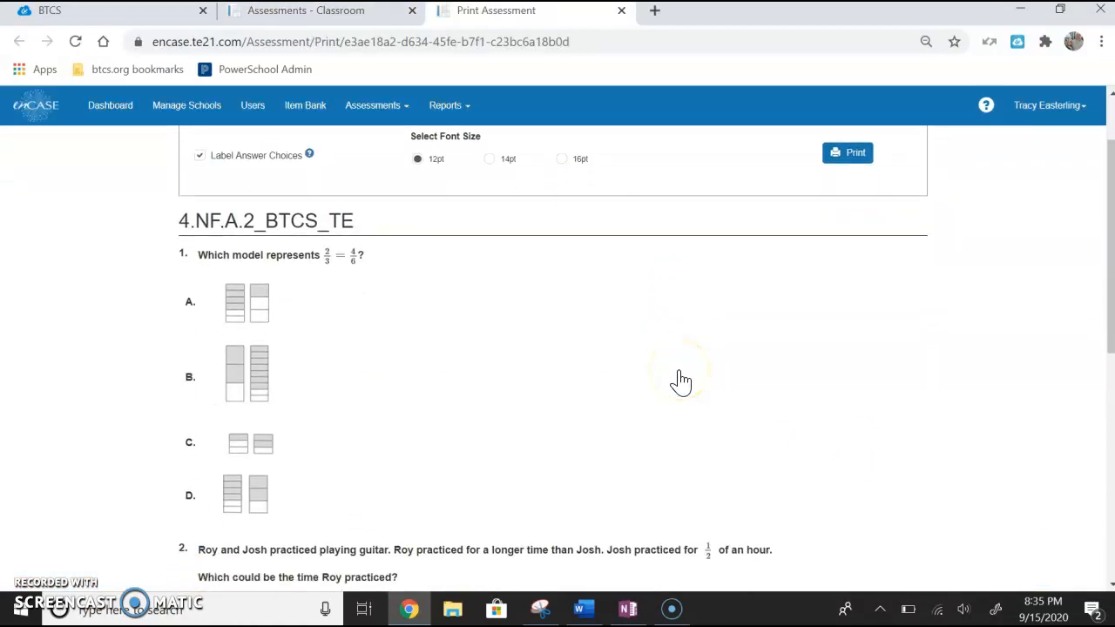
{"action": "scroll", "coordinate": [677, 381], "scroll_direction": "up", "scroll_amount": 1}
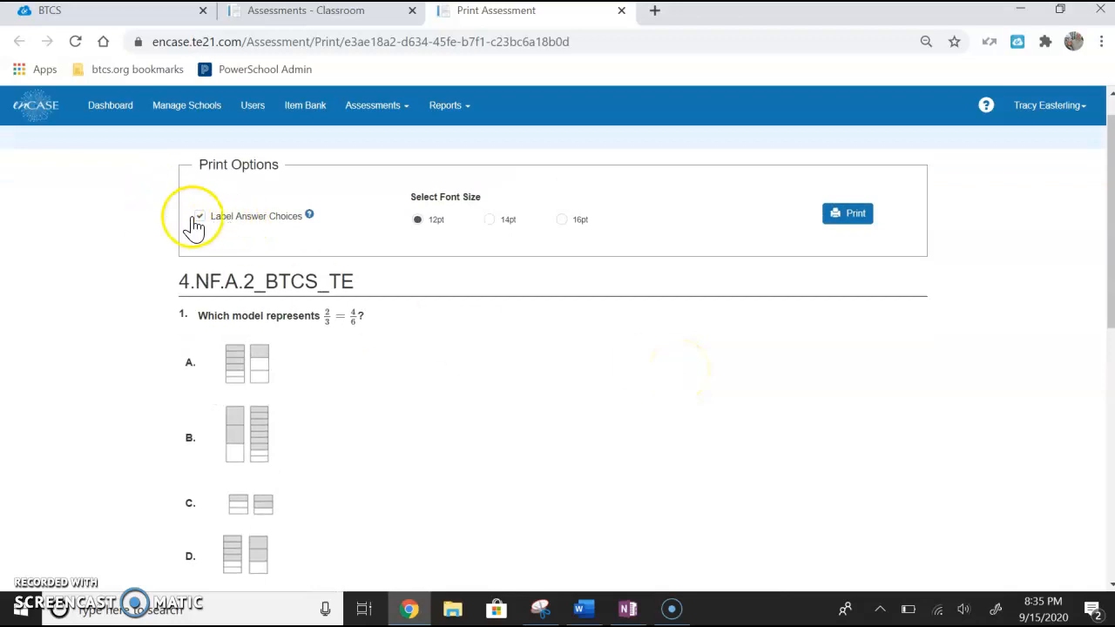
{"action": "left_click", "coordinate": [489, 221]}
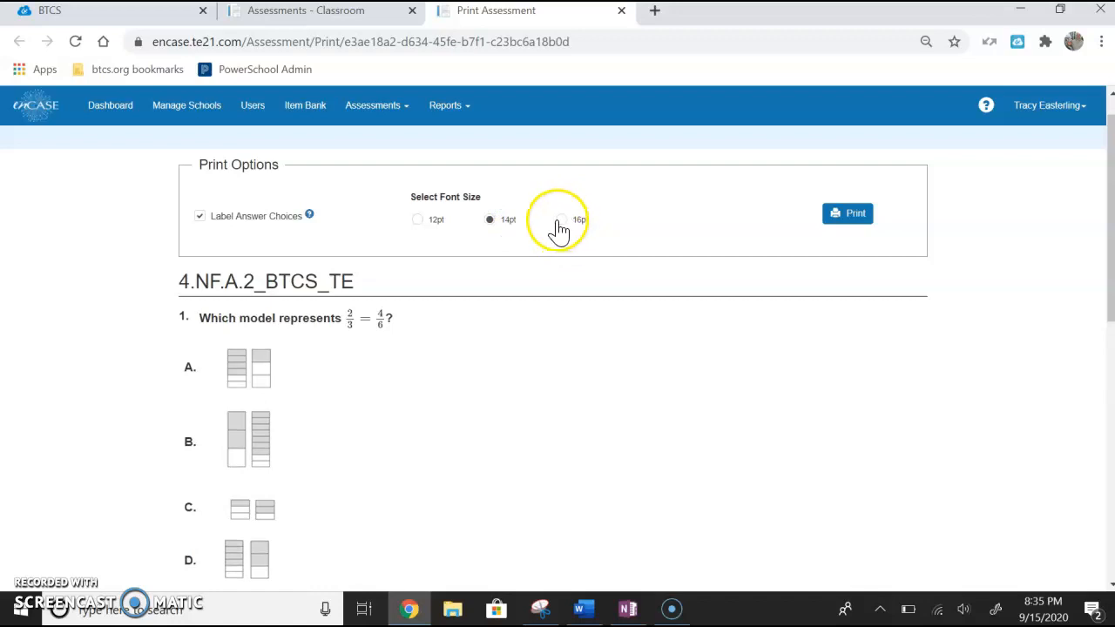
{"action": "left_click", "coordinate": [560, 221]}
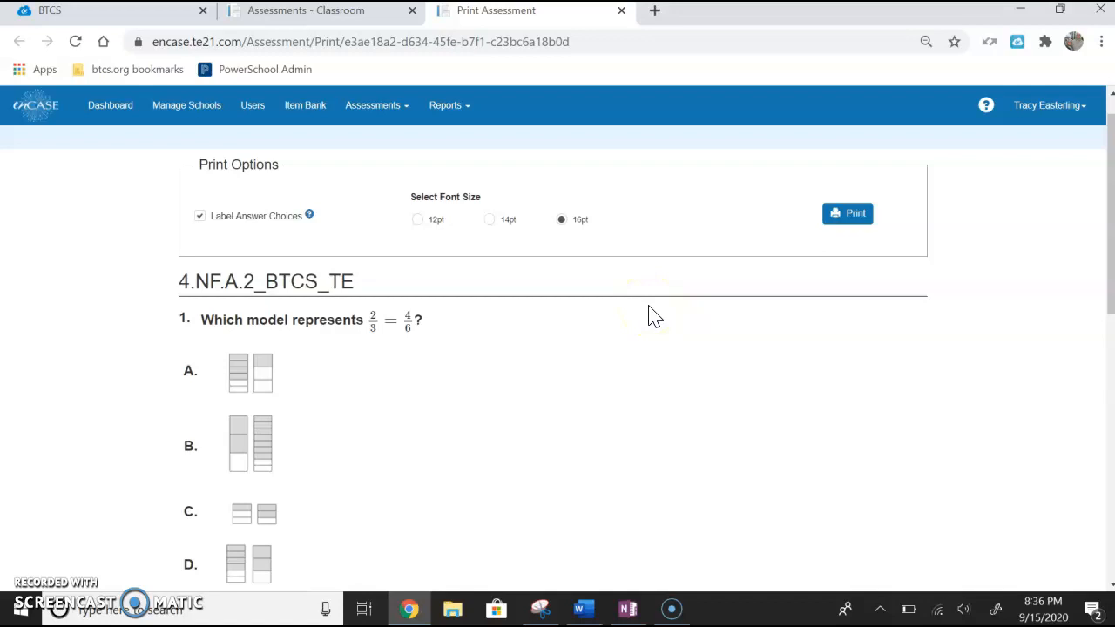
{"action": "scroll", "coordinate": [655, 316], "scroll_direction": "down", "scroll_amount": 1}
{"action": "scroll", "coordinate": [655, 316], "scroll_direction": "up", "scroll_amount": 2}
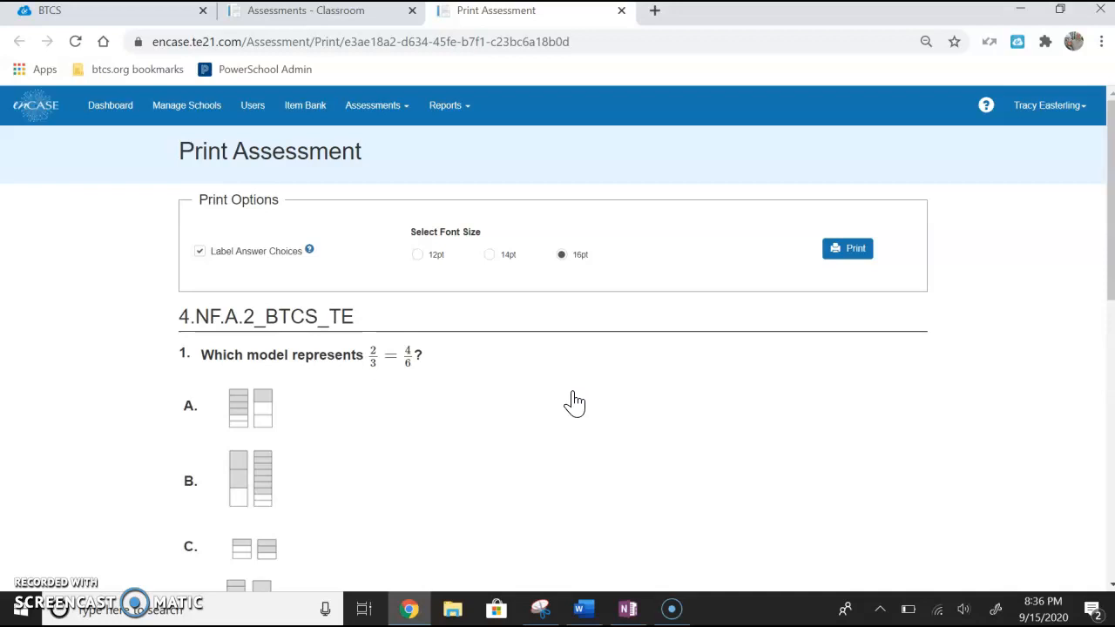
{"action": "left_click", "coordinate": [623, 12]}
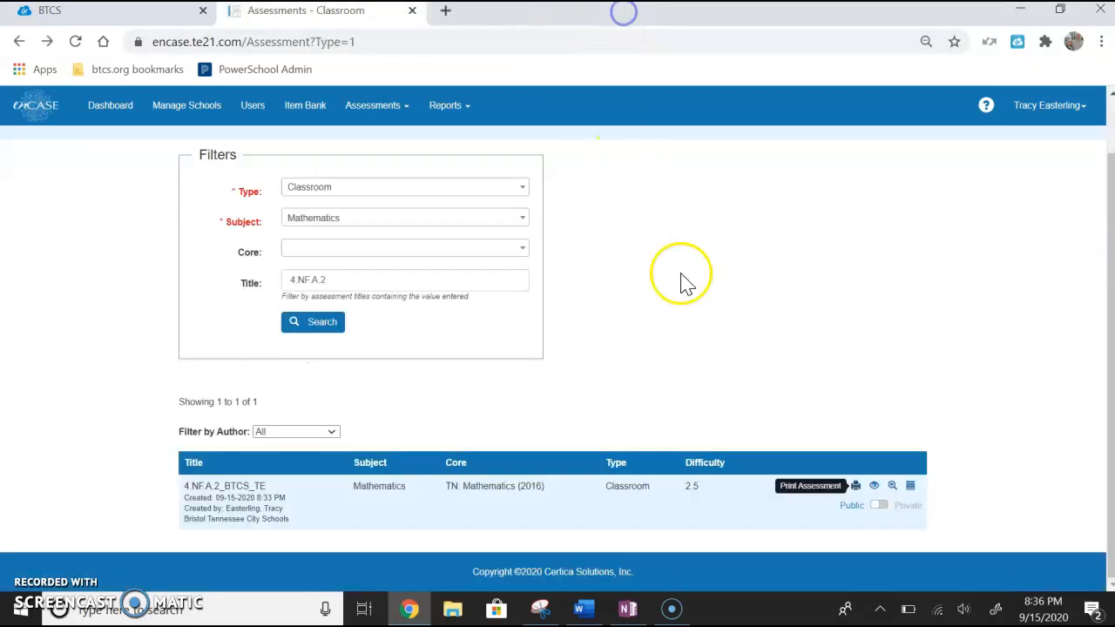
Open the printable answer key for 4.NF.A.2_BTCS_TE, review its item details, standards and correct answers, and close it.
{"action": "left_click", "coordinate": [872, 488]}
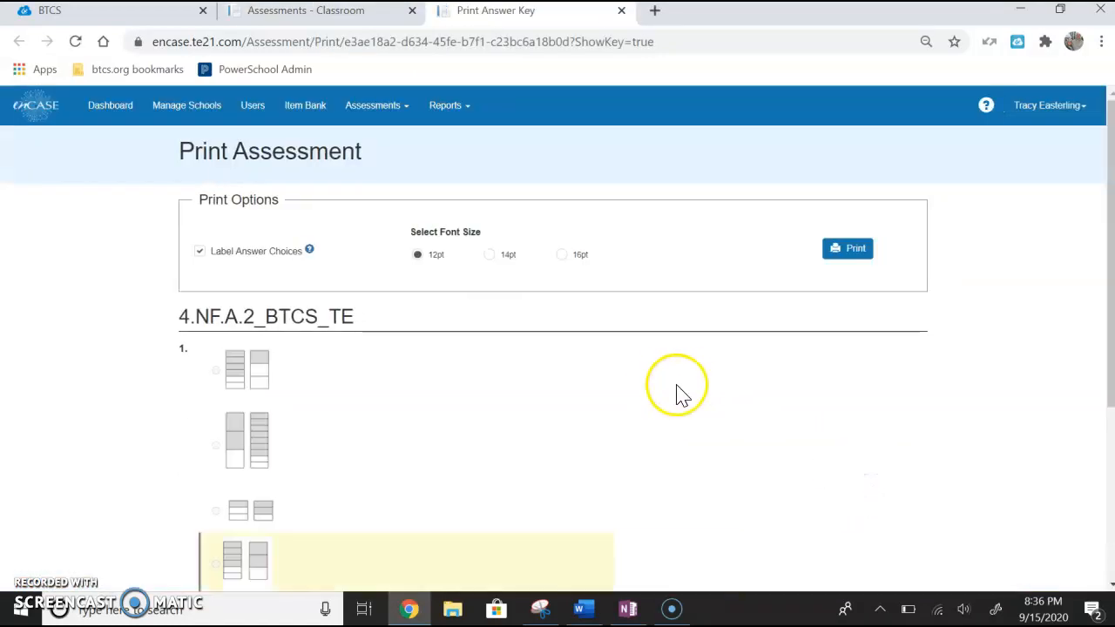
{"action": "scroll", "coordinate": [666, 394], "scroll_direction": "down", "scroll_amount": 1}
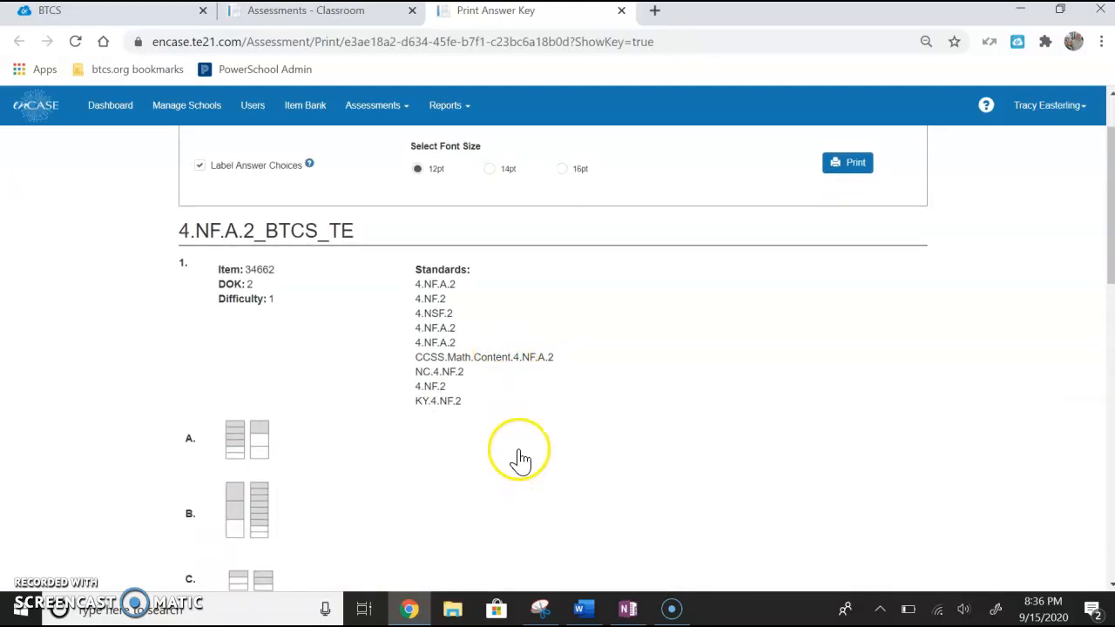
{"action": "scroll", "coordinate": [518, 455], "scroll_direction": "down", "scroll_amount": 2}
{"action": "scroll", "coordinate": [520, 461], "scroll_direction": "down", "scroll_amount": 1}
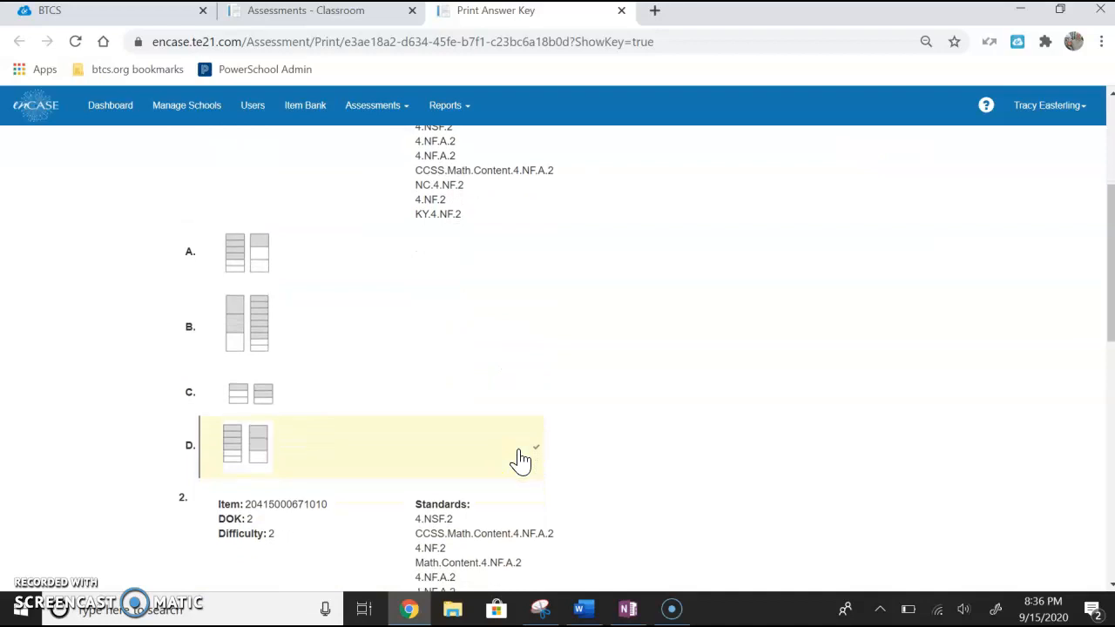
{"action": "scroll", "coordinate": [520, 461], "scroll_direction": "up", "scroll_amount": 3}
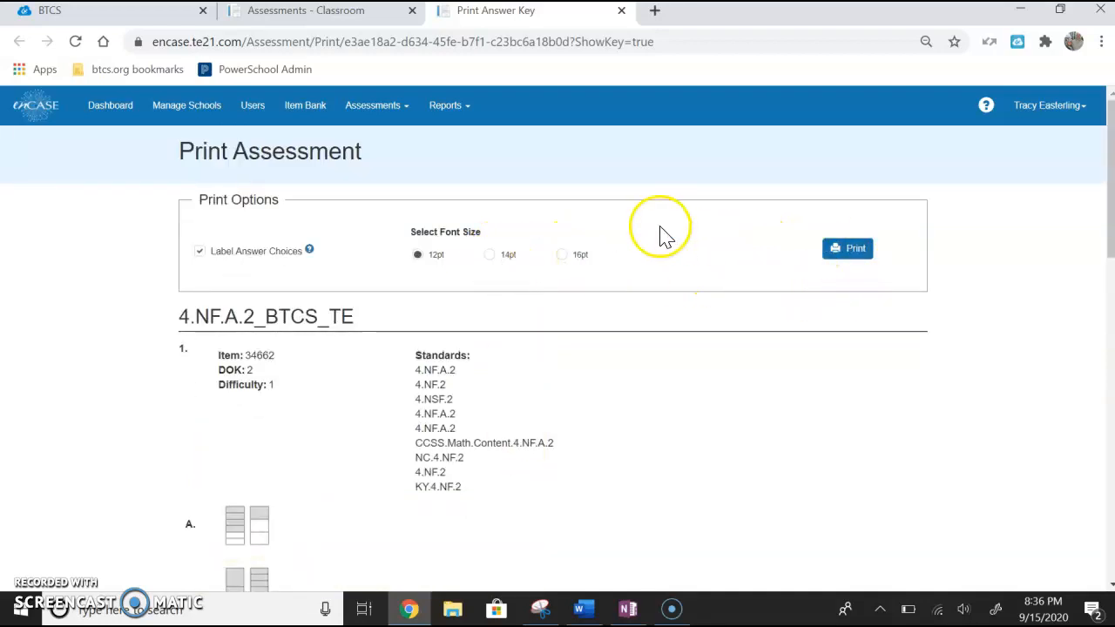
{"action": "left_click", "coordinate": [621, 12]}
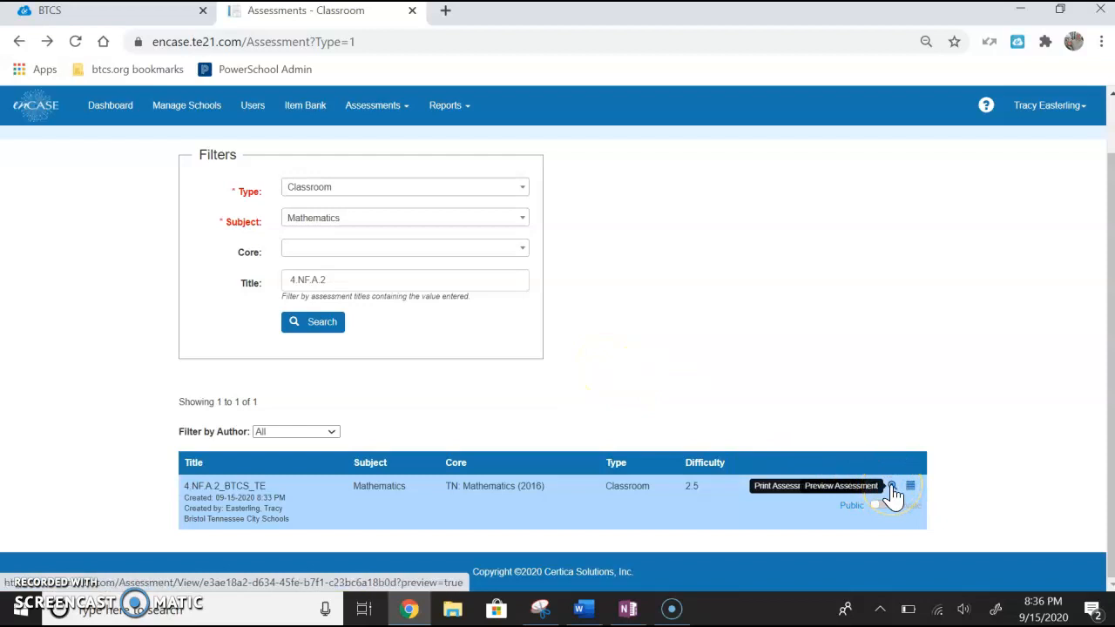
Start a new schedule for the 4.NF.A.2_BTCS_TE assessment.
{"action": "left_click", "coordinate": [910, 490]}
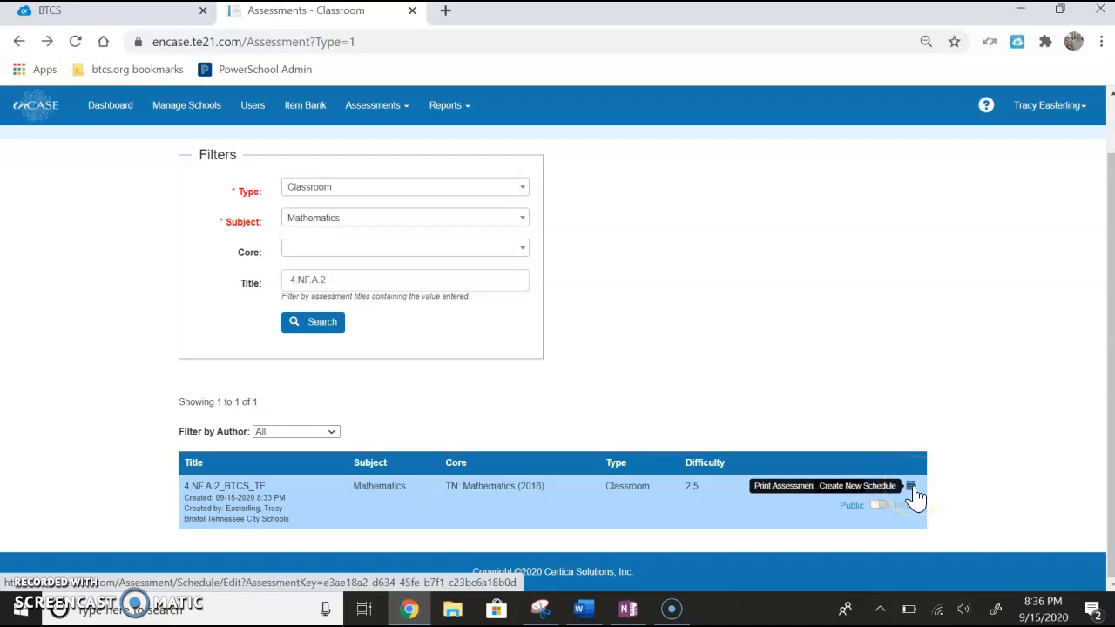
{"action": "left_click", "coordinate": [910, 489]}
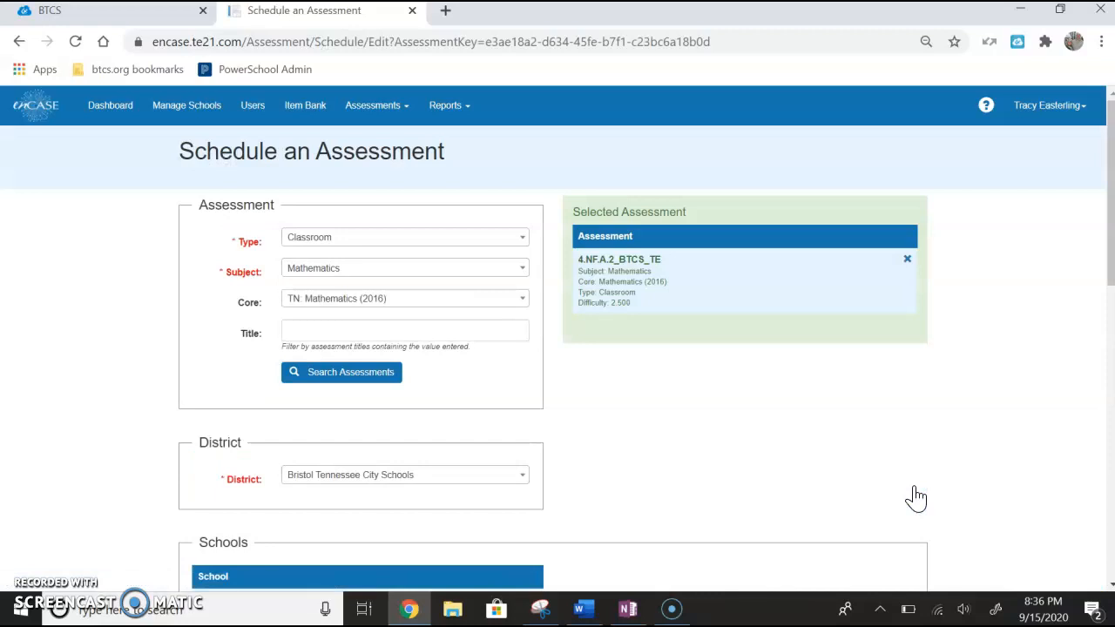
{"action": "left_click", "coordinate": [779, 436]}
Add Avoca Elementary to the schools selected for the assessment schedule.
{"action": "scroll", "coordinate": [780, 436], "scroll_direction": "down", "scroll_amount": 2}
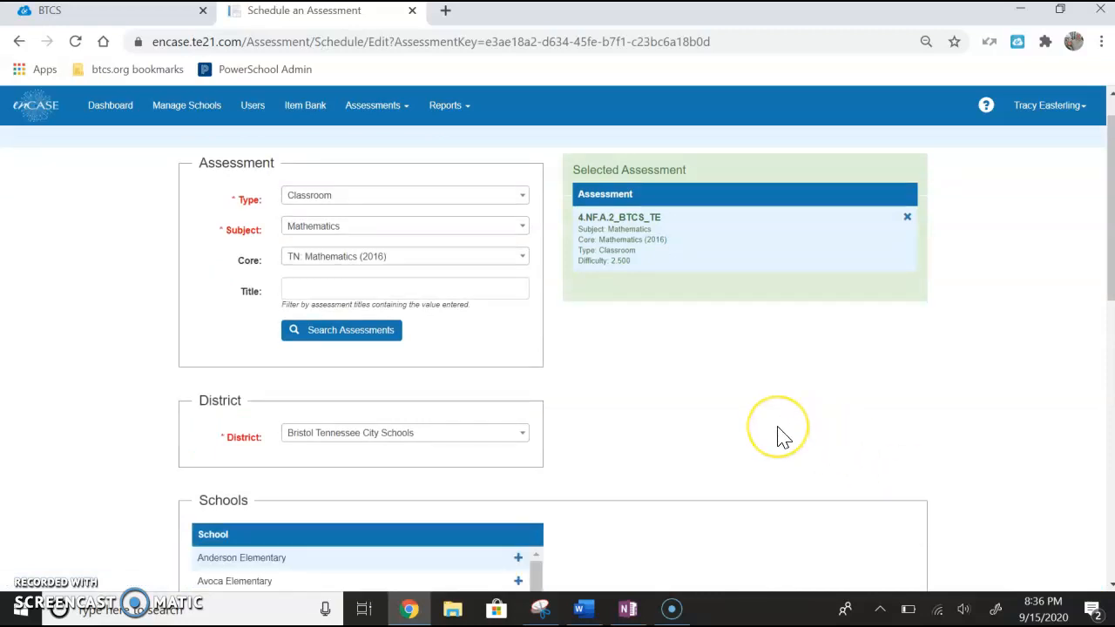
{"action": "scroll", "coordinate": [781, 437], "scroll_direction": "up", "scroll_amount": 1}
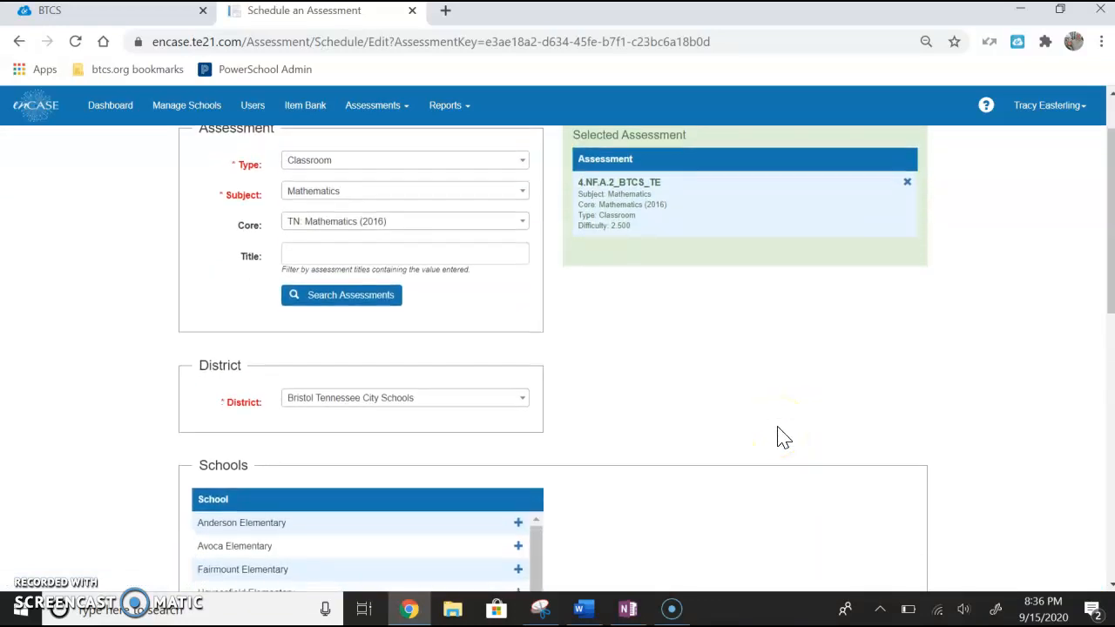
{"action": "scroll", "coordinate": [781, 438], "scroll_direction": "down", "scroll_amount": 1}
{"action": "scroll", "coordinate": [781, 437], "scroll_direction": "down", "scroll_amount": 1}
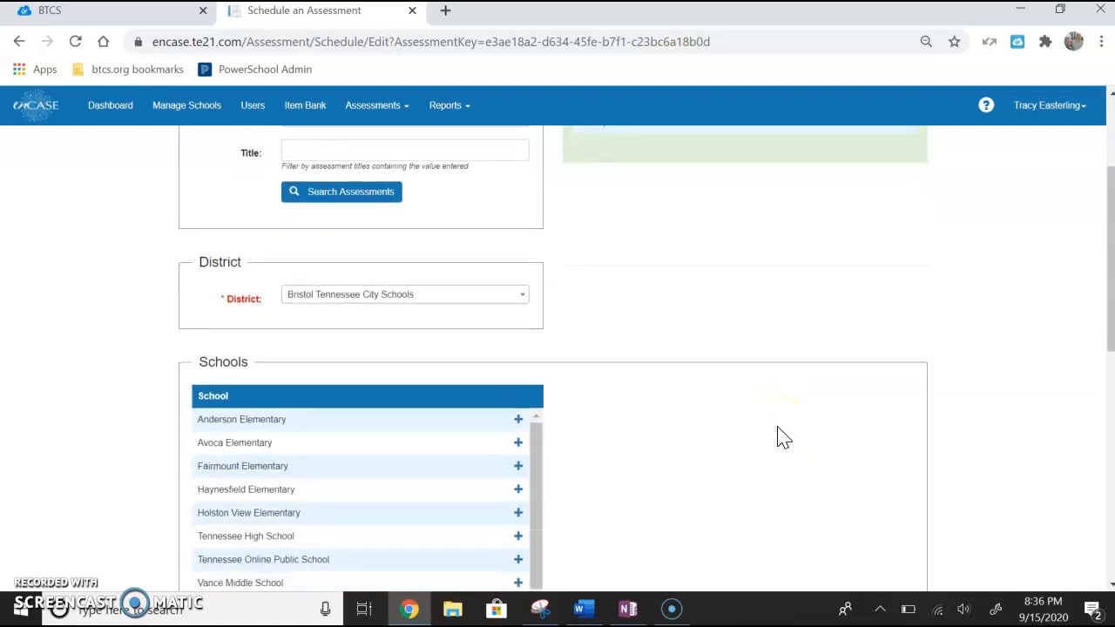
{"action": "scroll", "coordinate": [781, 437], "scroll_direction": "down", "scroll_amount": 1}
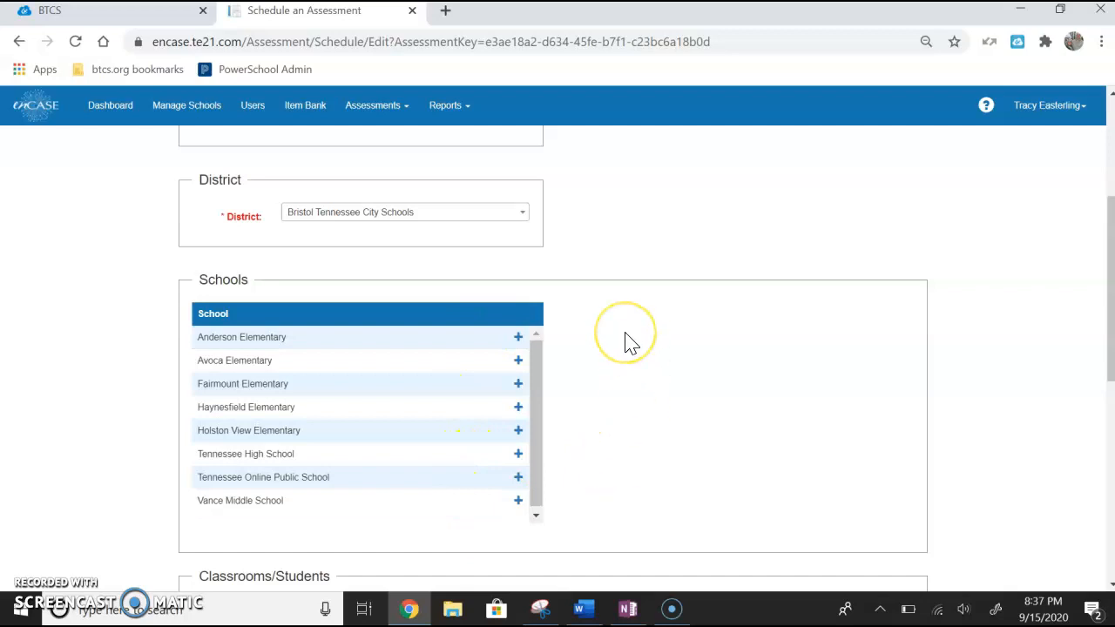
{"action": "left_click", "coordinate": [596, 357]}
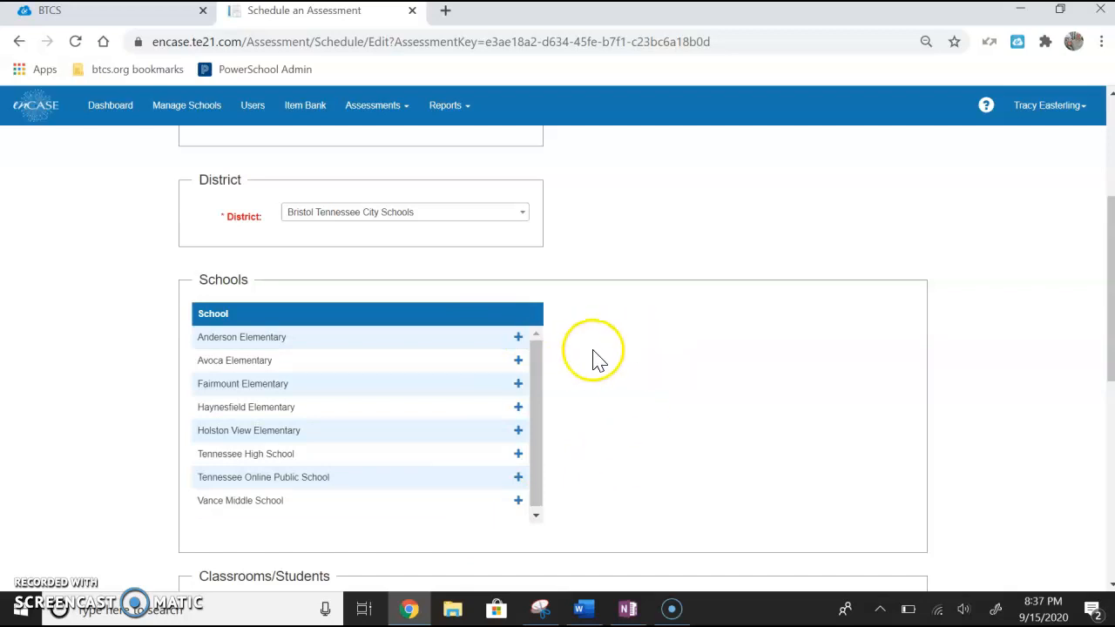
{"action": "left_click", "coordinate": [519, 360]}
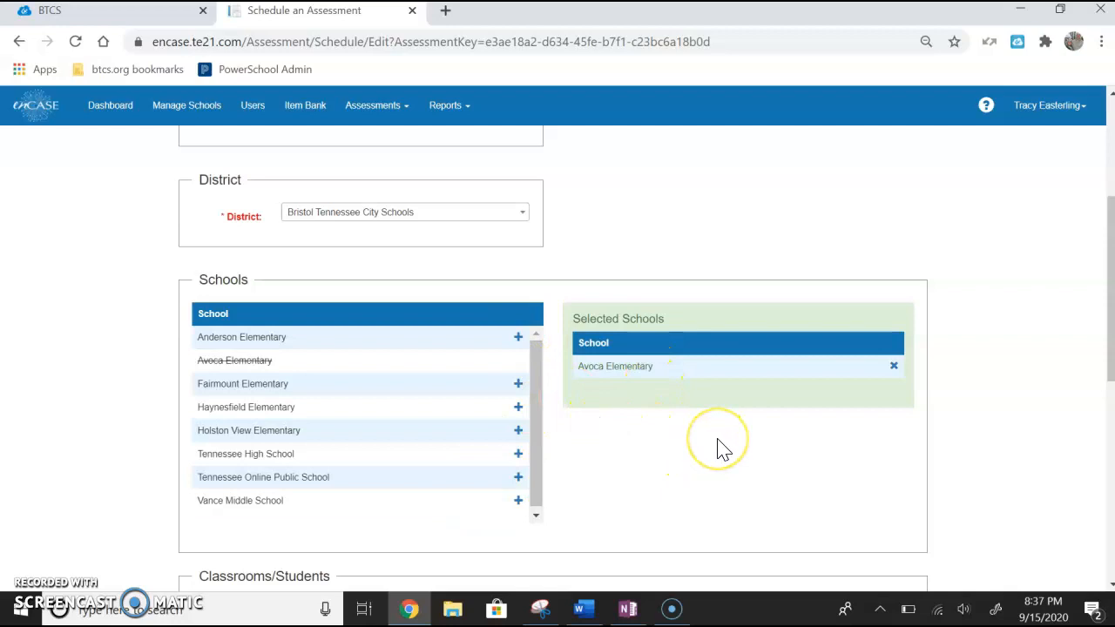
Review the selected assessment and selected school on the schedule form, including their removal options.
{"action": "scroll", "coordinate": [723, 450], "scroll_direction": "down", "scroll_amount": 1}
{"action": "scroll", "coordinate": [722, 450], "scroll_direction": "down", "scroll_amount": 4}
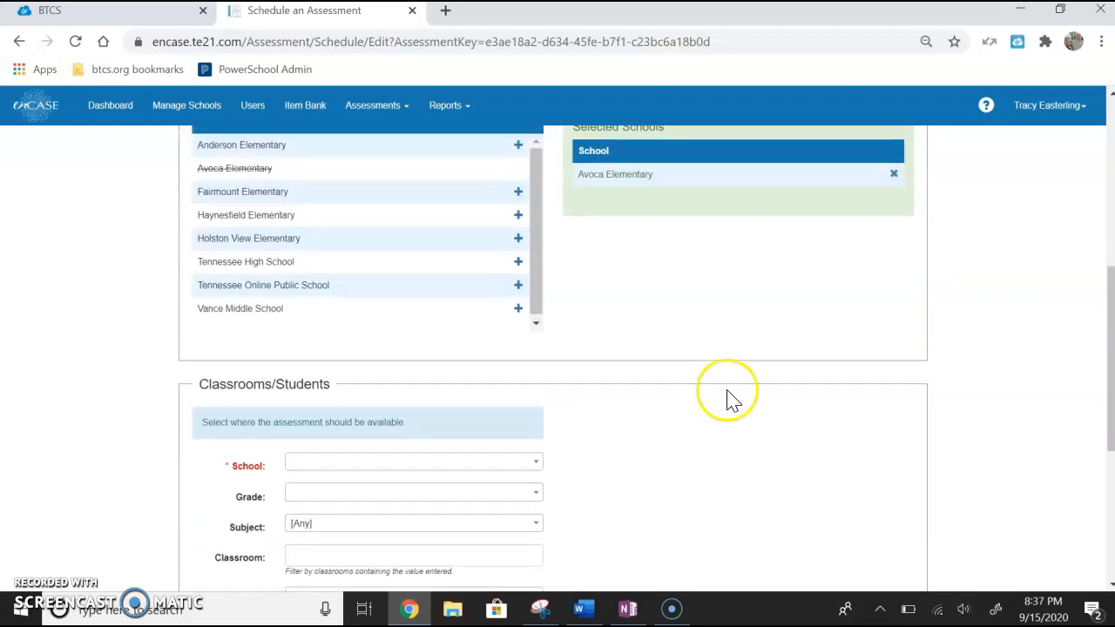
{"action": "scroll", "coordinate": [727, 244], "scroll_direction": "up", "scroll_amount": 5}
{"action": "scroll", "coordinate": [727, 244], "scroll_direction": "up", "scroll_amount": 3}
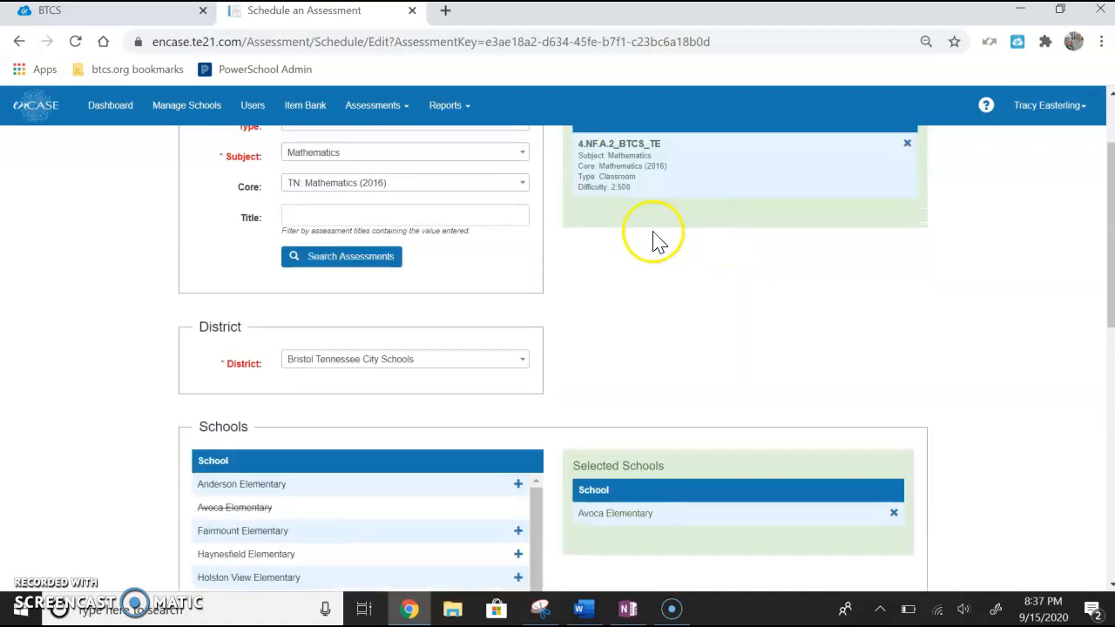
{"action": "scroll", "coordinate": [649, 270], "scroll_direction": "up", "scroll_amount": 1}
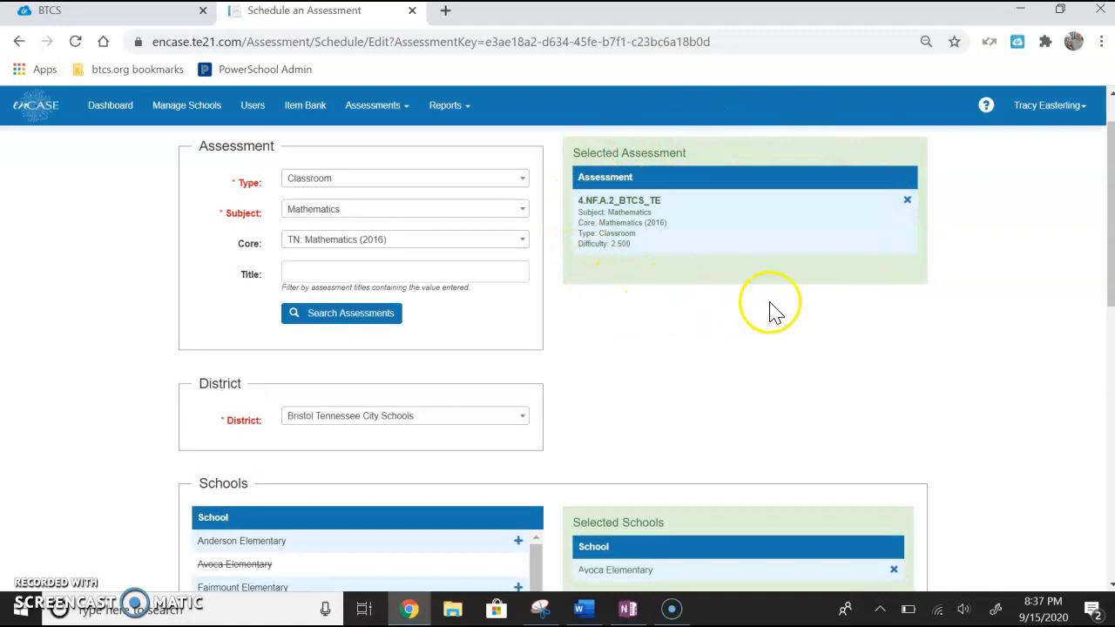
{"action": "scroll", "coordinate": [773, 297], "scroll_direction": "down", "scroll_amount": 3}
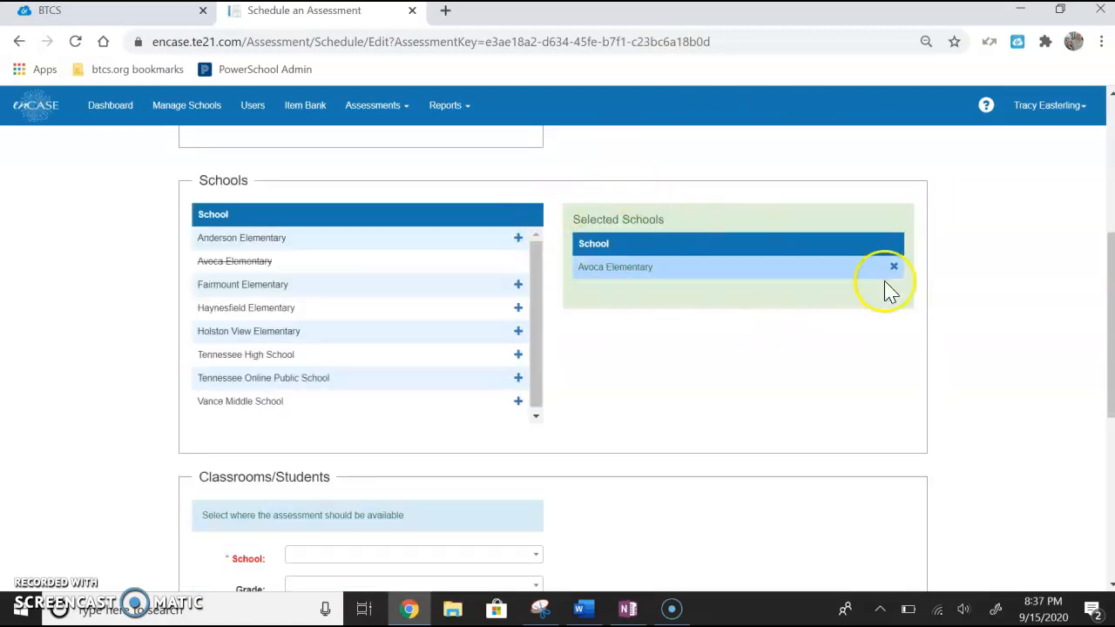
Filter the classrooms available for scheduling to Avoca Elementary, 4th Grade, with the subject math.
{"action": "scroll", "coordinate": [680, 357], "scroll_direction": "down", "scroll_amount": 1}
{"action": "scroll", "coordinate": [680, 357], "scroll_direction": "down", "scroll_amount": 2}
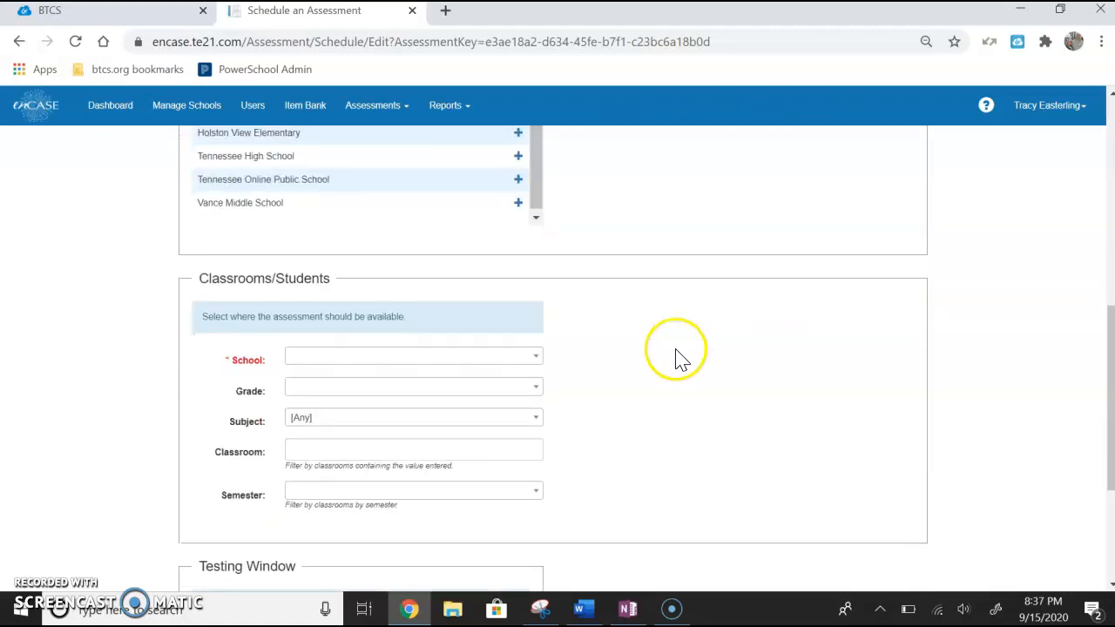
{"action": "left_click", "coordinate": [534, 366]}
{"action": "left_click", "coordinate": [497, 408]}
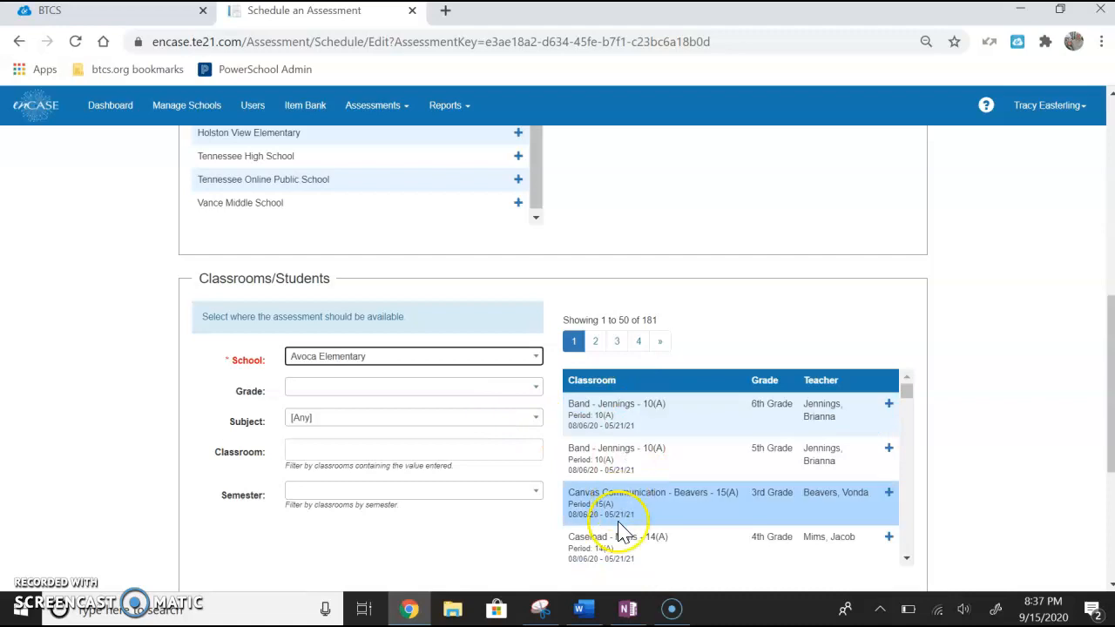
{"action": "left_click", "coordinate": [488, 394]}
{"action": "left_click", "coordinate": [436, 516]}
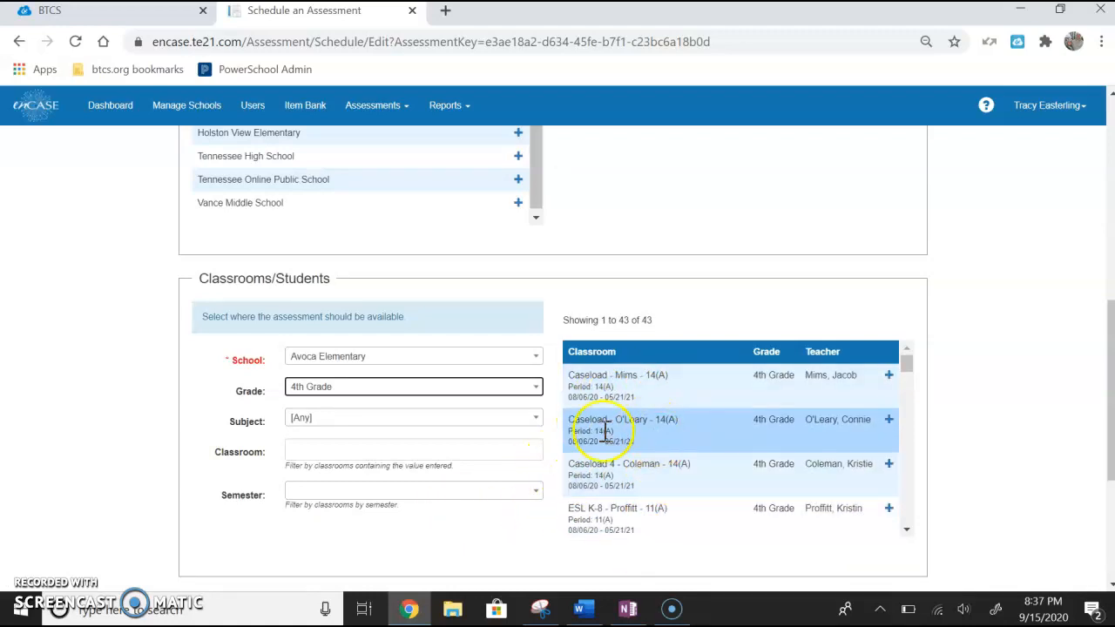
{"action": "left_click", "coordinate": [426, 419]}
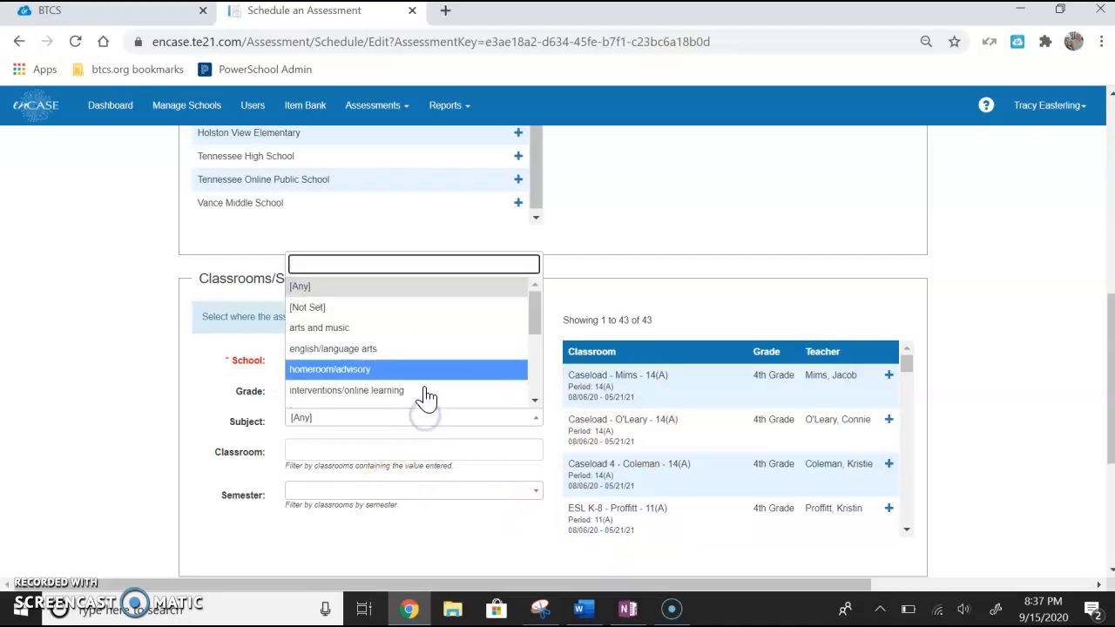
{"action": "scroll", "coordinate": [418, 374], "scroll_direction": "down", "scroll_amount": 2}
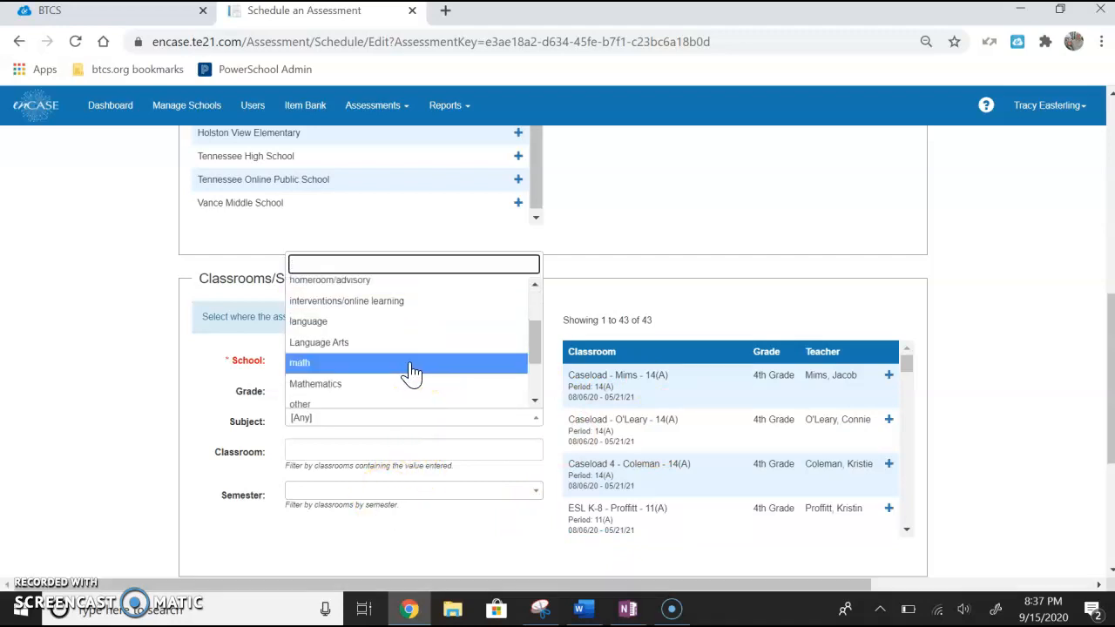
{"action": "left_click", "coordinate": [411, 363]}
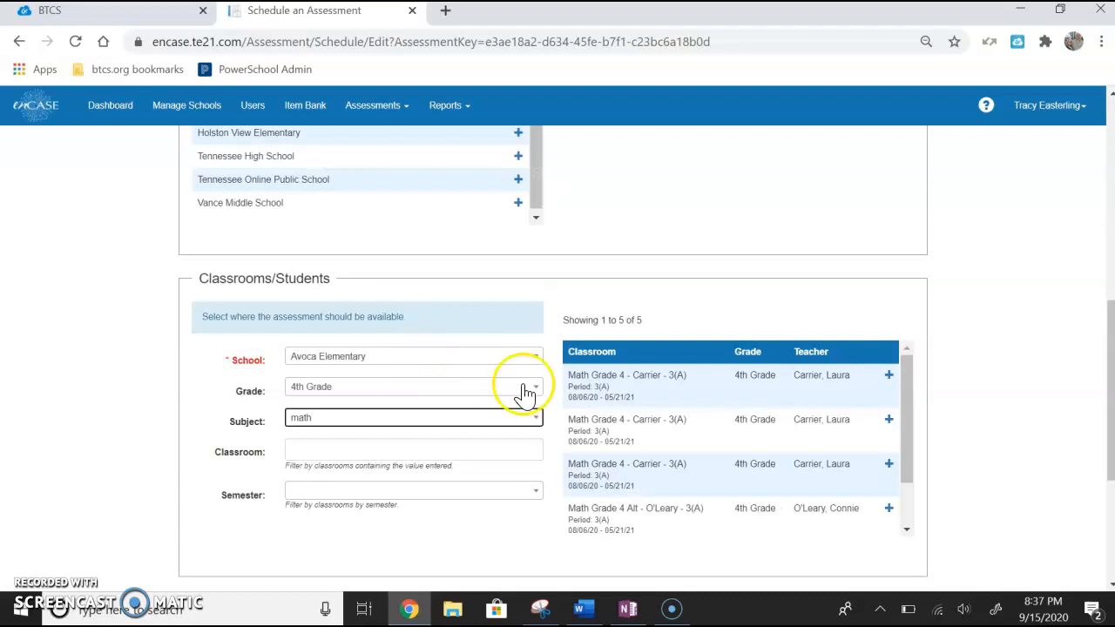
{"action": "left_click", "coordinate": [645, 403]}
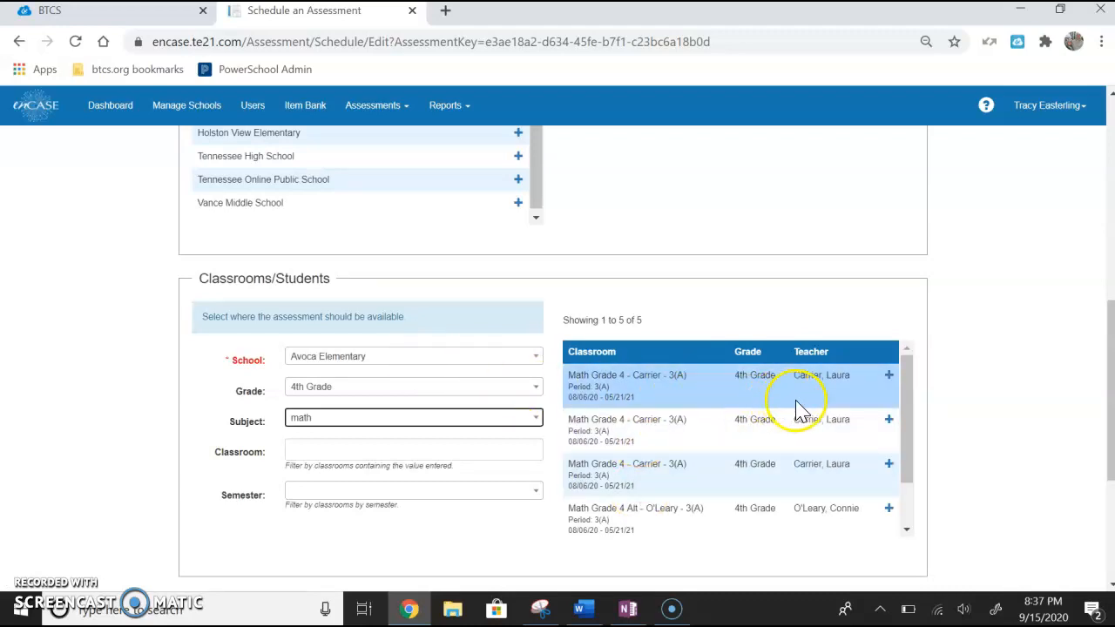
Add the first three Math Grade 4, period 3(A) classrooms listed for Avoca Elementary to the assessment schedule.
{"action": "left_click", "coordinate": [890, 376]}
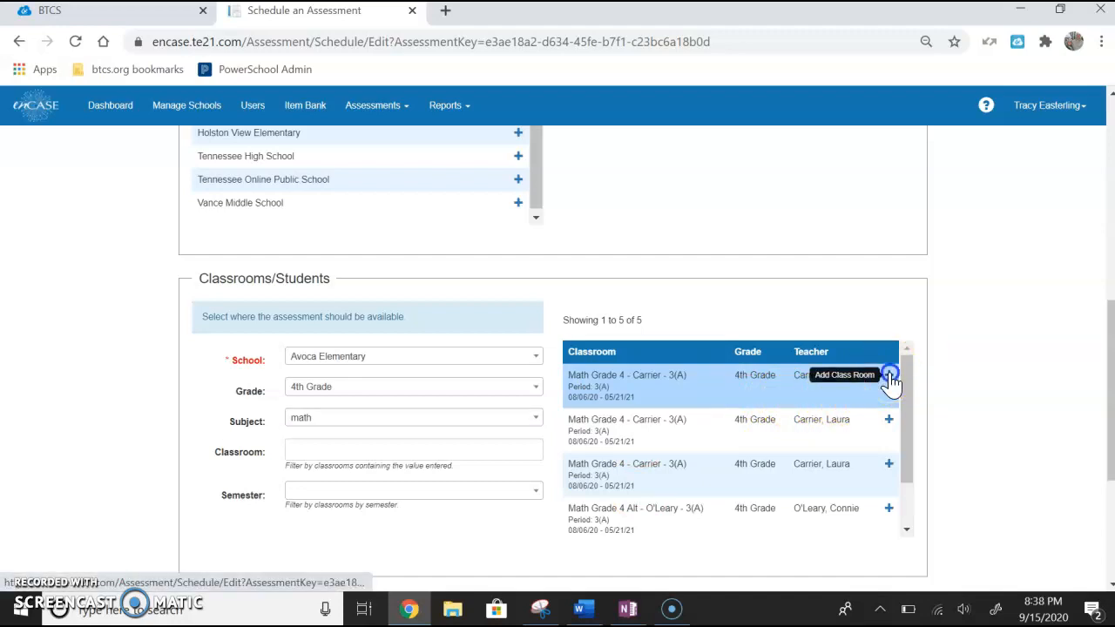
{"action": "left_click", "coordinate": [890, 420]}
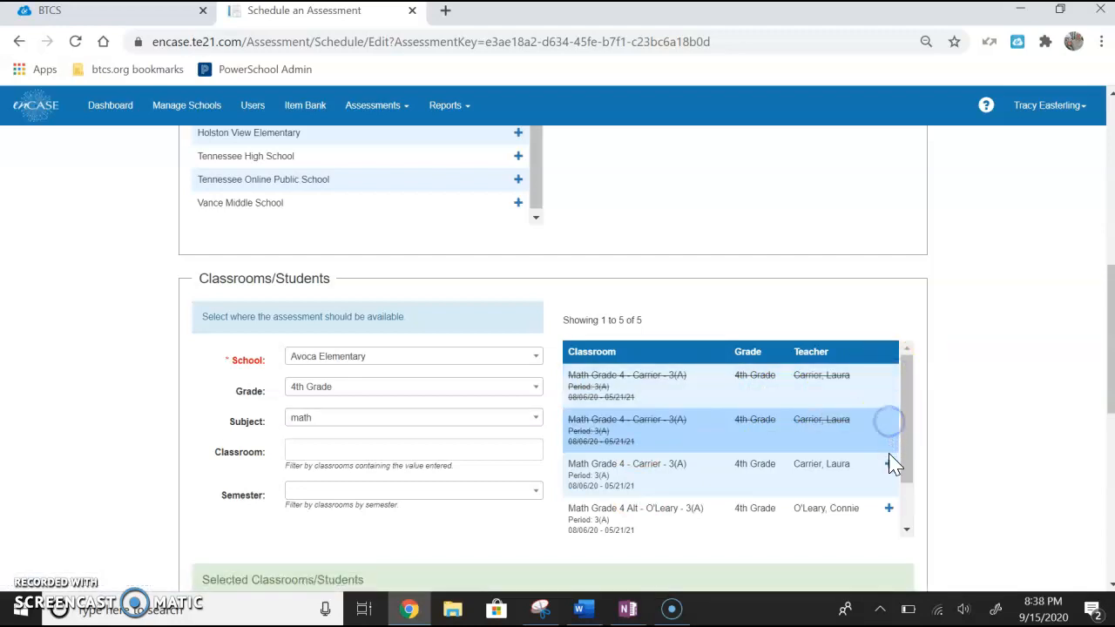
{"action": "left_click", "coordinate": [889, 464]}
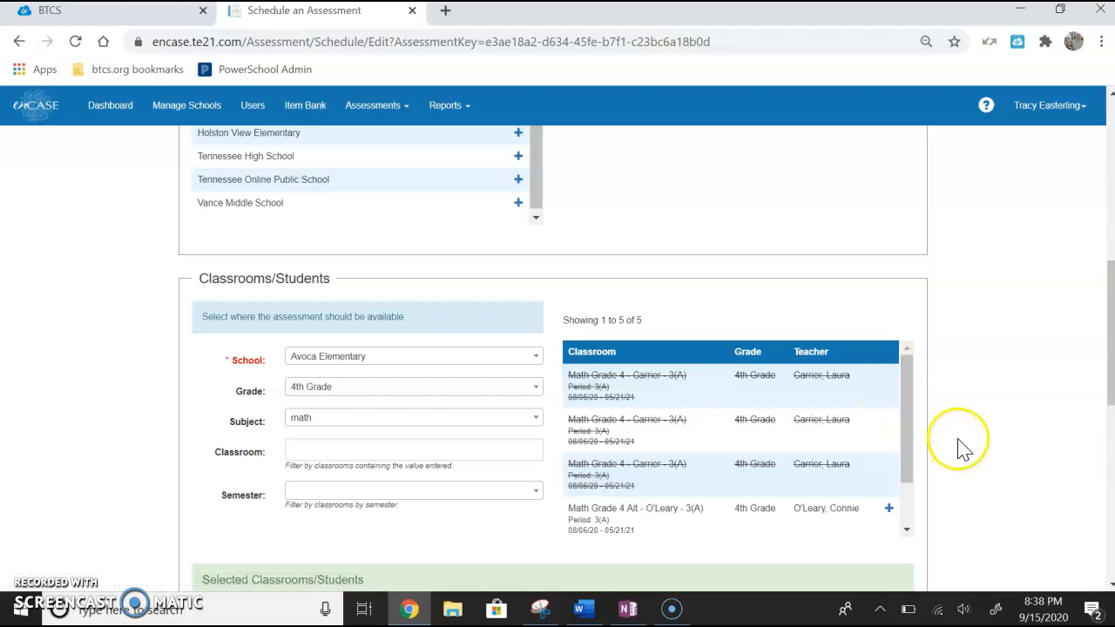
Set the testing window's start date to 09/15/2020 and its end date to 09/25/2020.
{"action": "scroll", "coordinate": [961, 447], "scroll_direction": "down", "scroll_amount": 3}
{"action": "scroll", "coordinate": [960, 448], "scroll_direction": "down", "scroll_amount": 2}
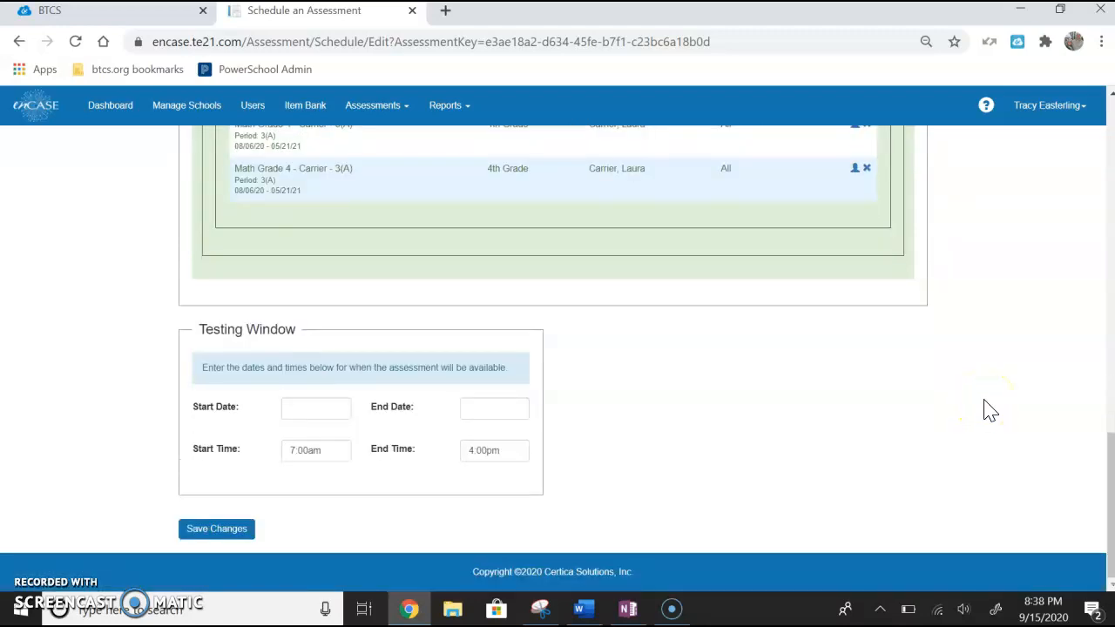
{"action": "left_click", "coordinate": [329, 407]}
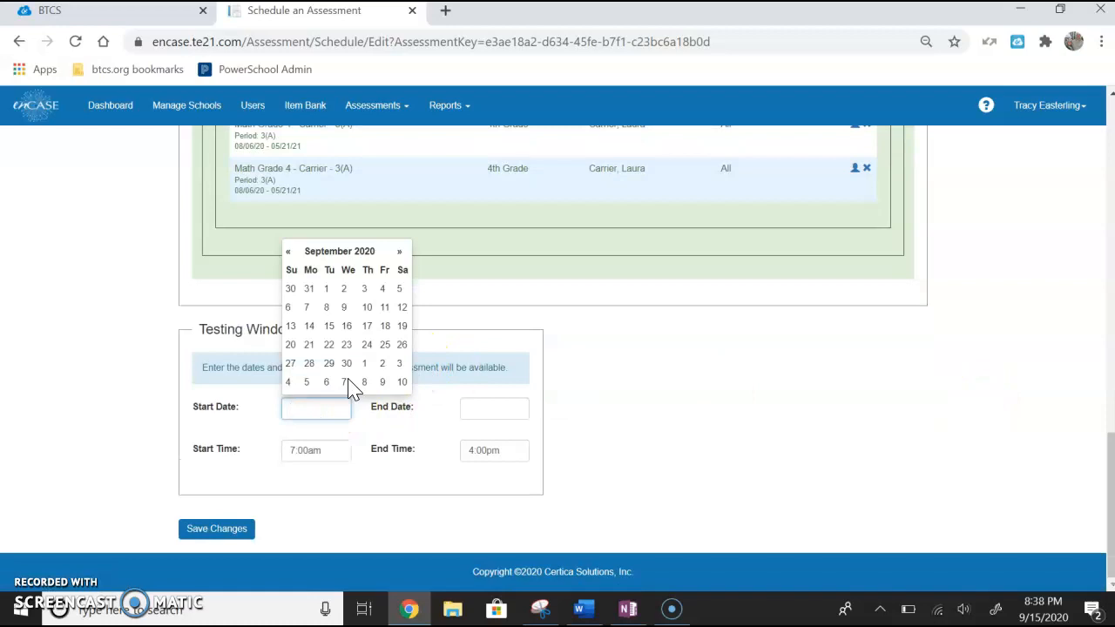
{"action": "left_click", "coordinate": [329, 326]}
{"action": "left_click", "coordinate": [503, 409]}
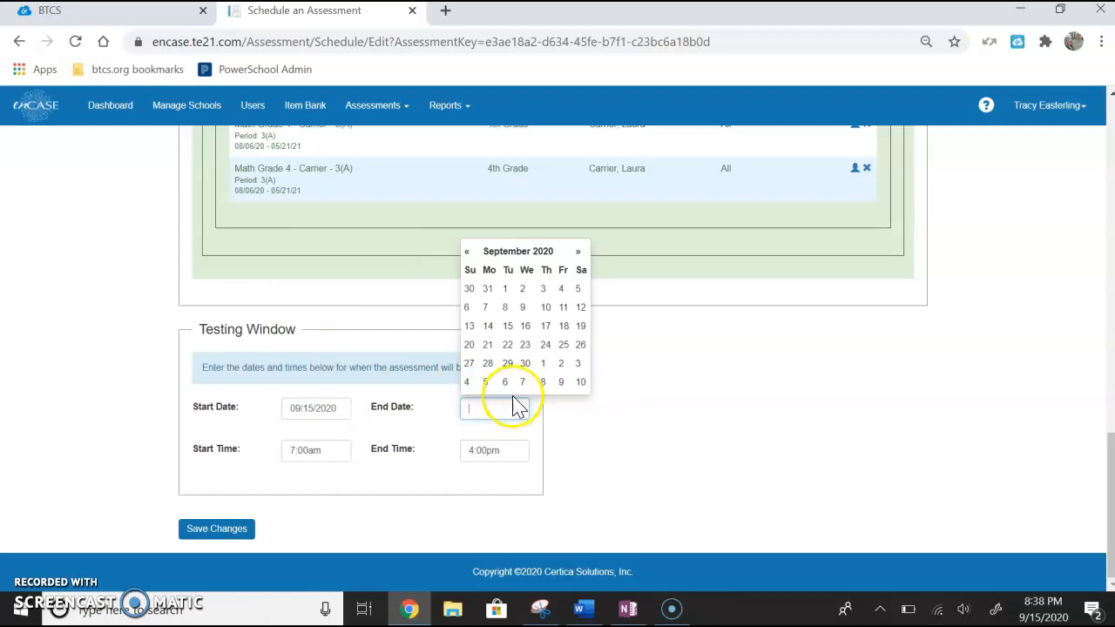
{"action": "left_click", "coordinate": [564, 345]}
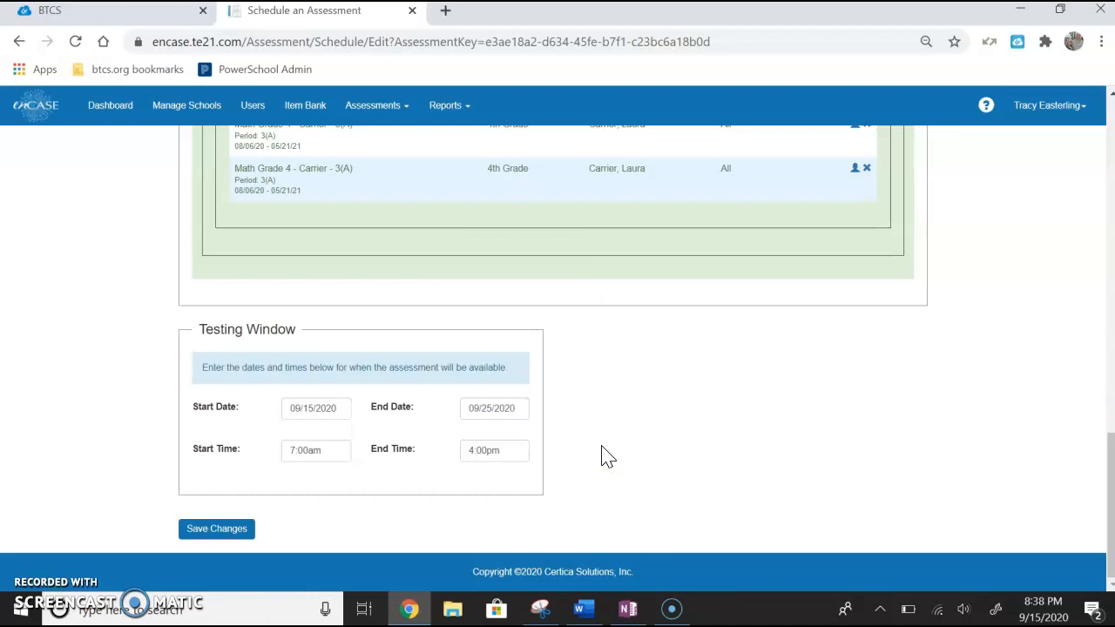
{"action": "left_click", "coordinate": [214, 529]}
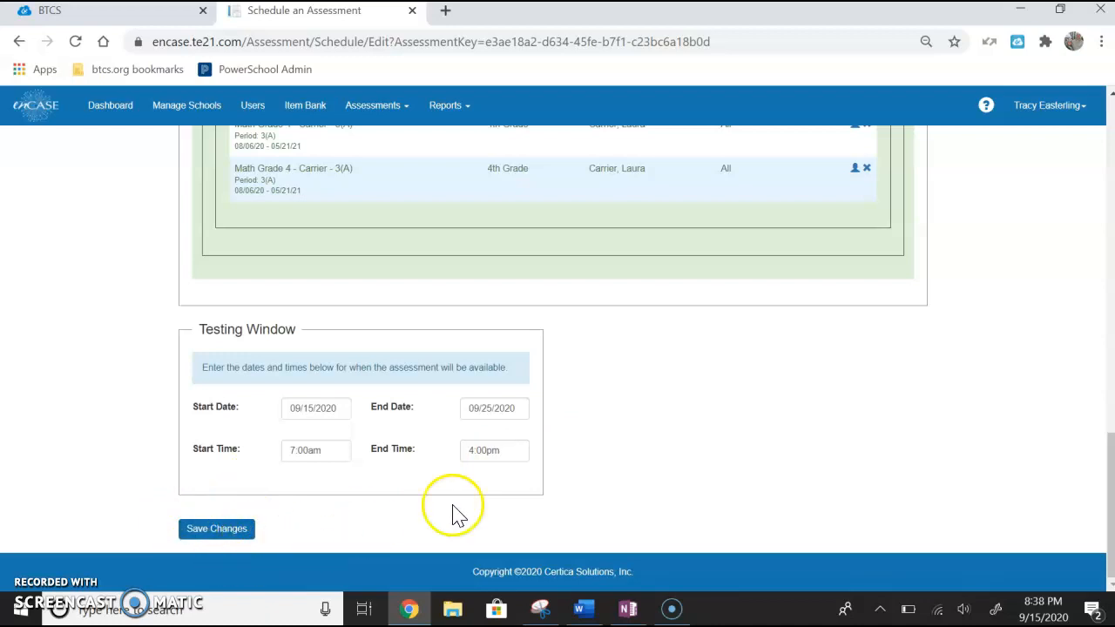
Review the schedule form's selected assessment, district, selected school, and the classroom filters with their list of available classrooms.
{"action": "scroll", "coordinate": [653, 421], "scroll_direction": "up", "scroll_amount": 3}
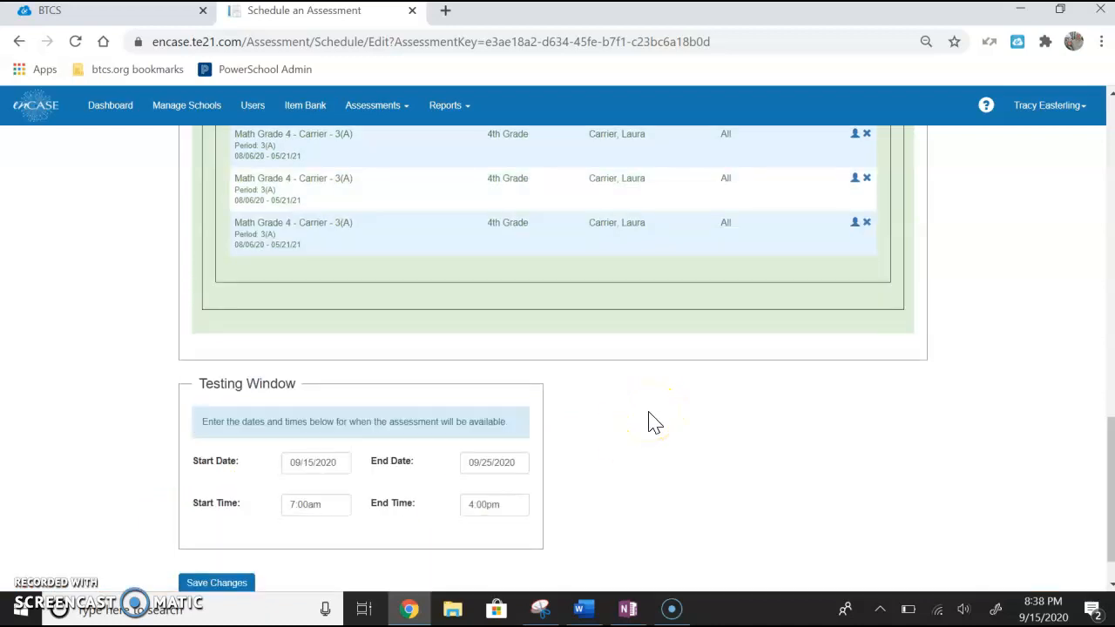
{"action": "scroll", "coordinate": [474, 424], "scroll_direction": "down", "scroll_amount": 2}
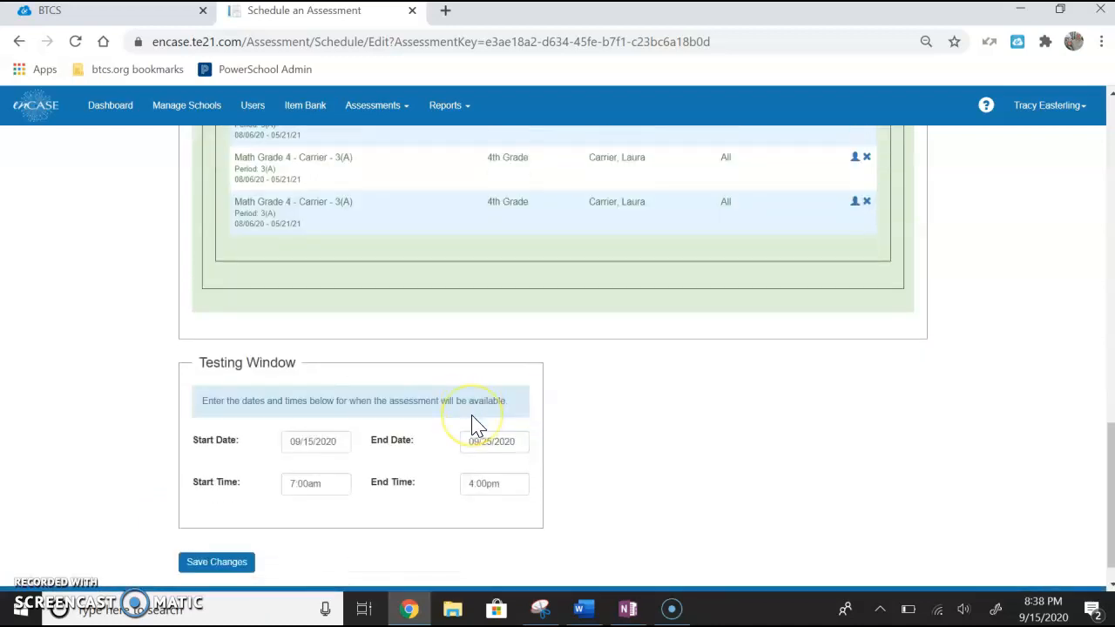
{"action": "scroll", "coordinate": [475, 424], "scroll_direction": "up", "scroll_amount": 10}
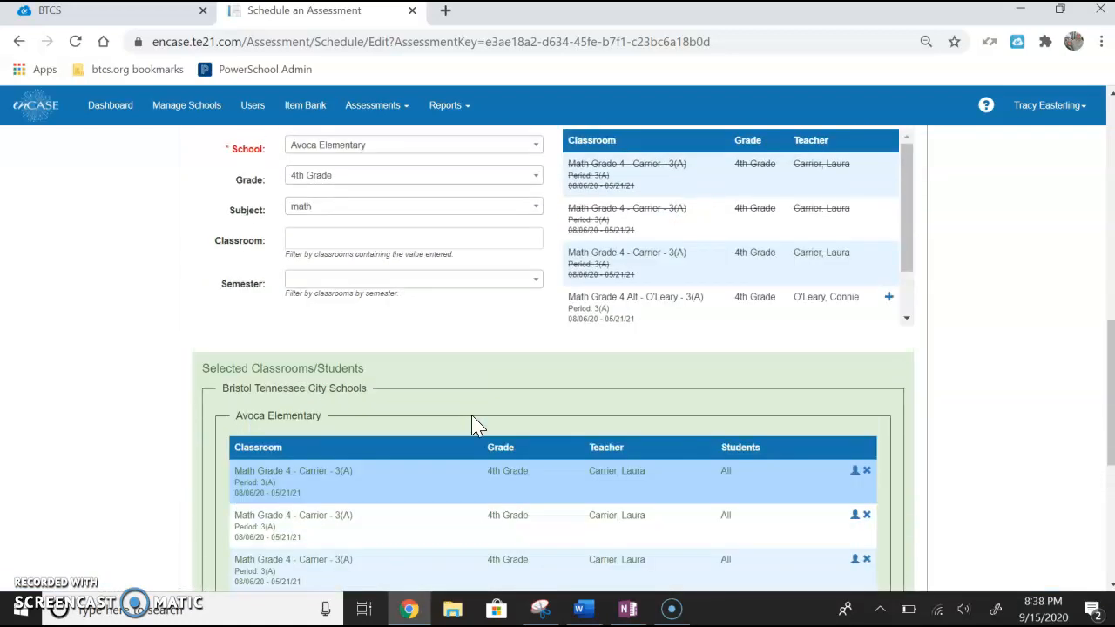
{"action": "scroll", "coordinate": [474, 424], "scroll_direction": "up", "scroll_amount": 3}
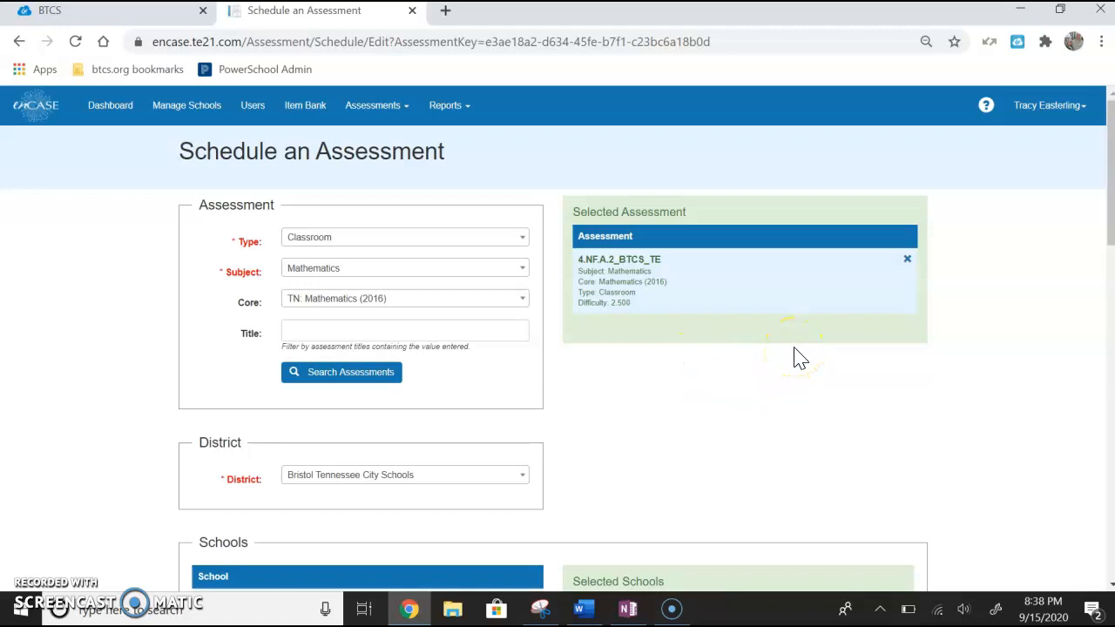
{"action": "scroll", "coordinate": [796, 357], "scroll_direction": "down", "scroll_amount": 3}
{"action": "left_click", "coordinate": [451, 424]}
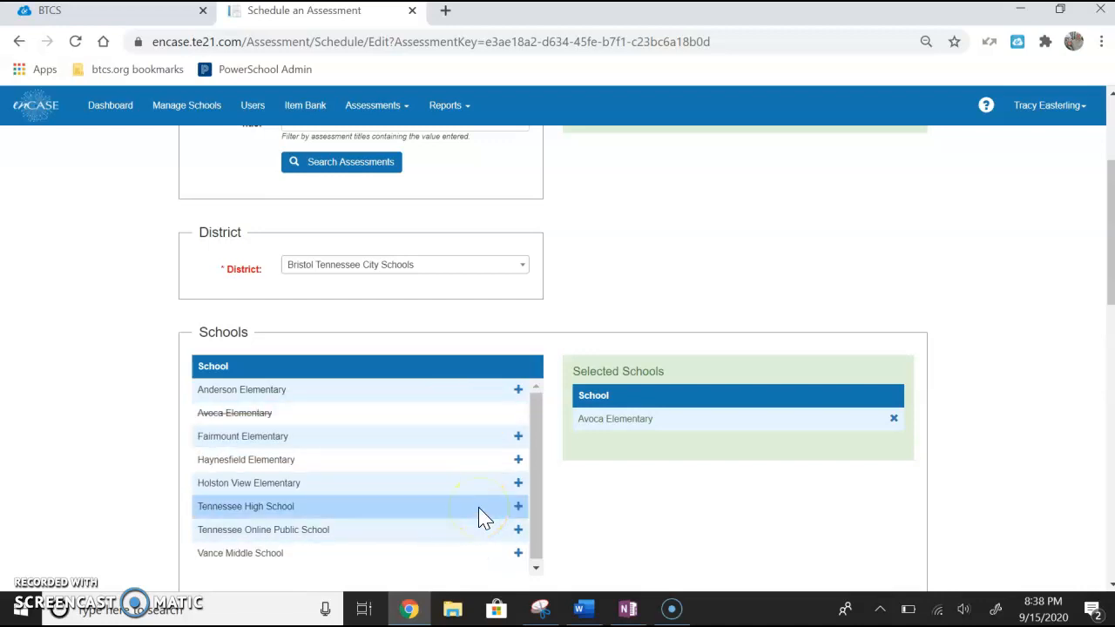
{"action": "scroll", "coordinate": [659, 532], "scroll_direction": "down", "scroll_amount": 3}
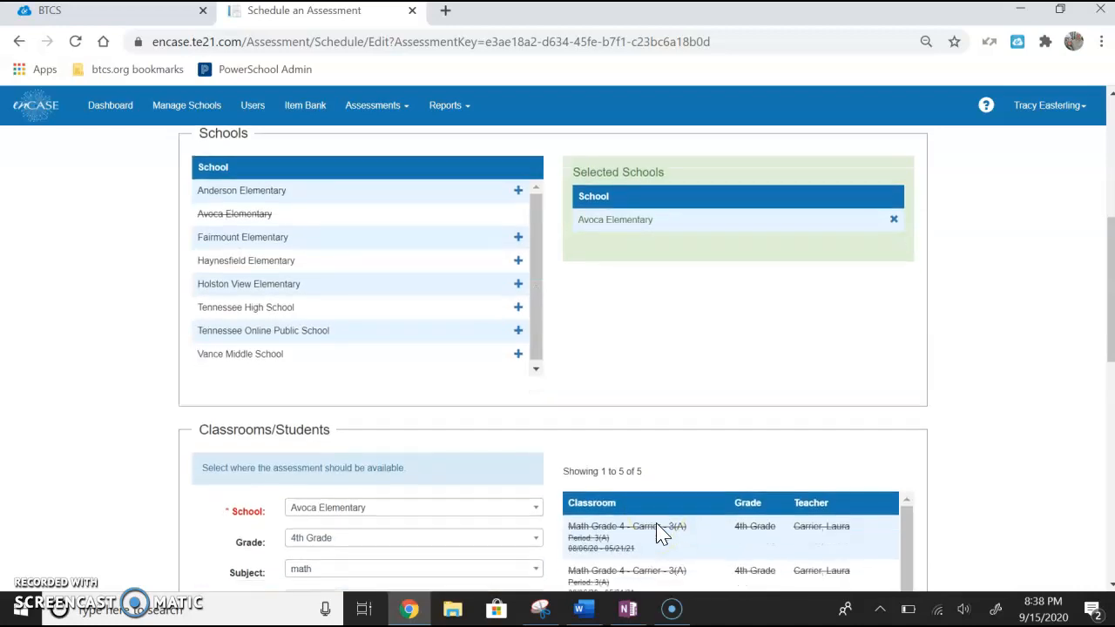
{"action": "scroll", "coordinate": [660, 533], "scroll_direction": "down", "scroll_amount": 2}
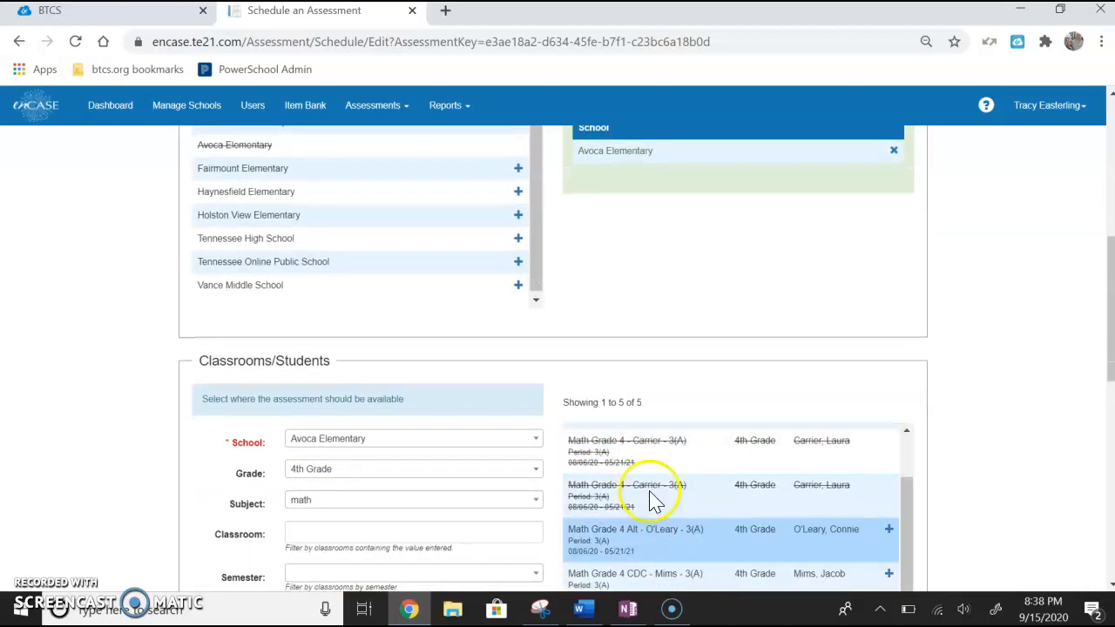
{"action": "scroll", "coordinate": [682, 302], "scroll_direction": "down", "scroll_amount": 2}
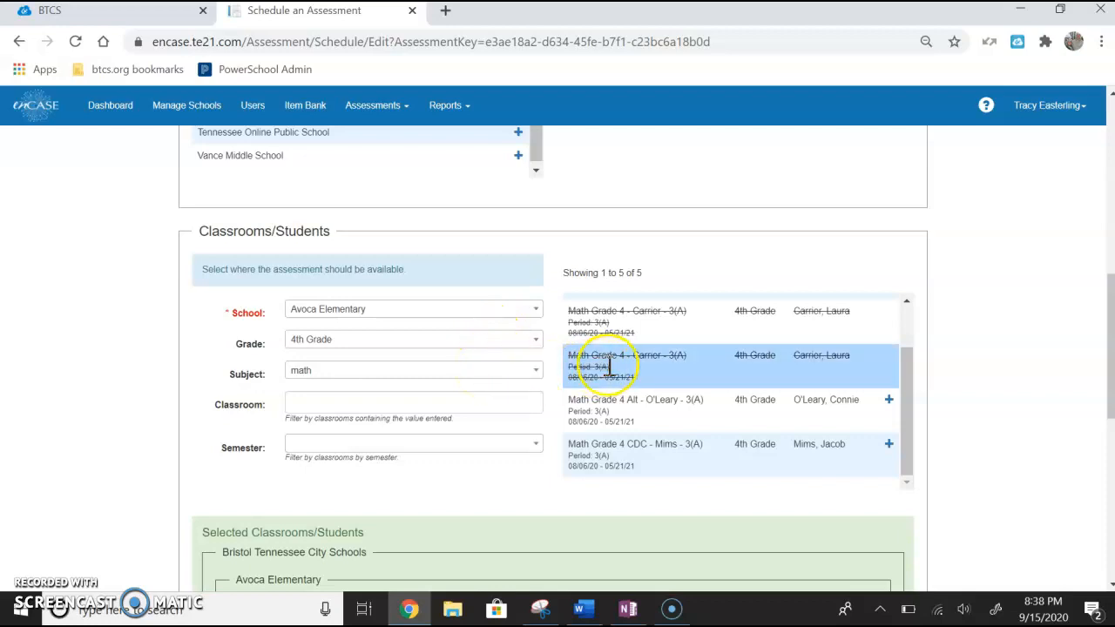
{"action": "scroll", "coordinate": [892, 338], "scroll_direction": "up", "scroll_amount": 1}
{"action": "scroll", "coordinate": [892, 338], "scroll_direction": "up", "scroll_amount": 2}
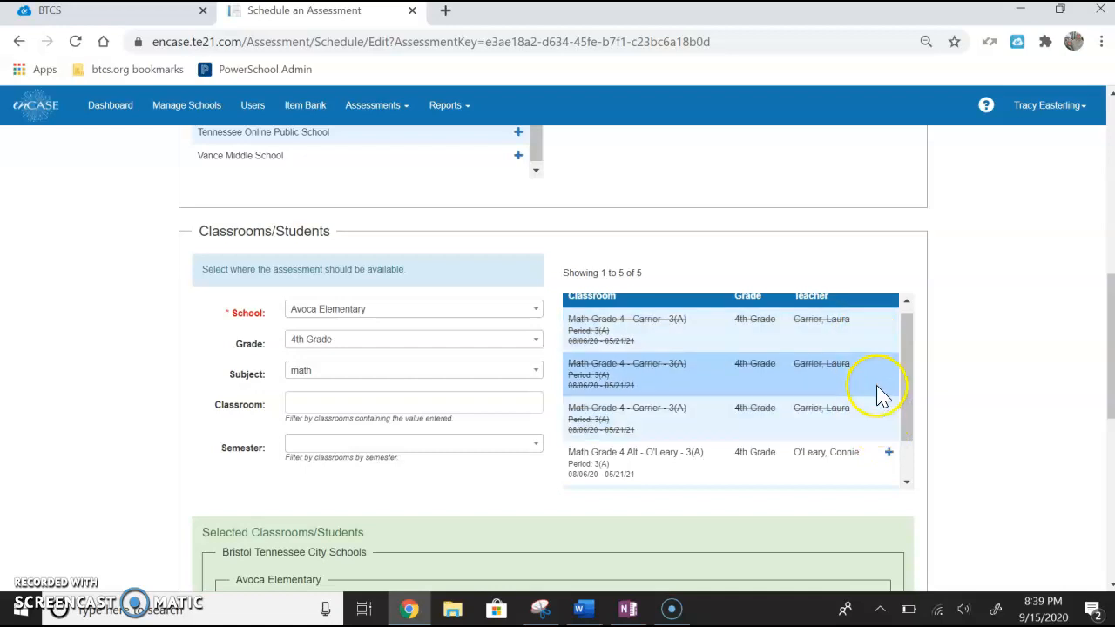
Review the selected classrooms with their student assignments and the dates and times of the testing window.
{"action": "scroll", "coordinate": [990, 402], "scroll_direction": "down", "scroll_amount": 3}
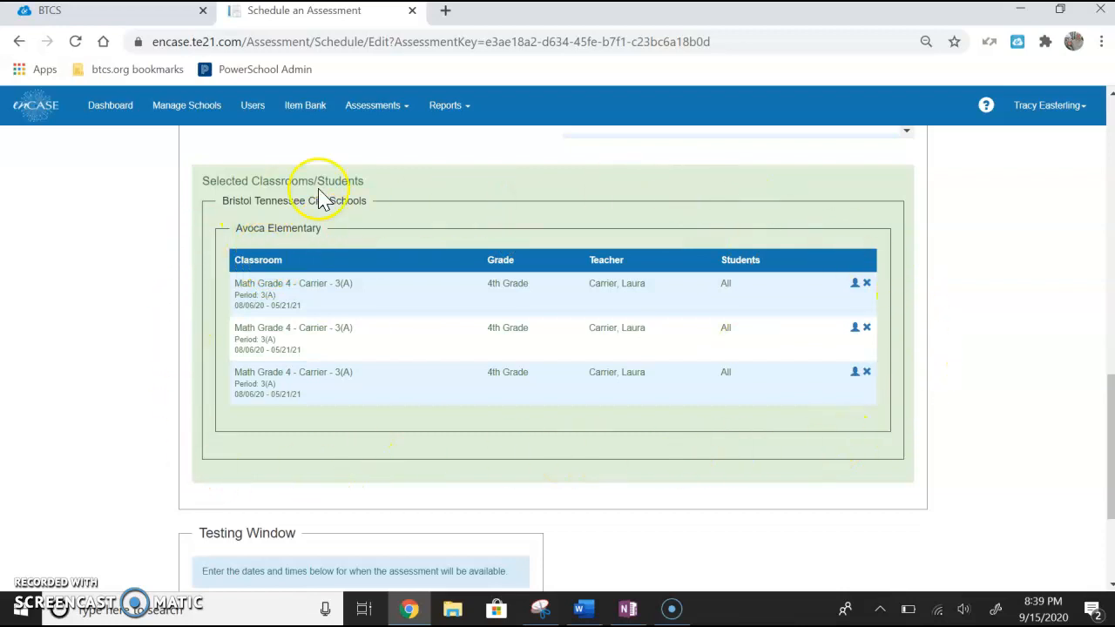
{"action": "scroll", "coordinate": [1024, 353], "scroll_direction": "down", "scroll_amount": 2}
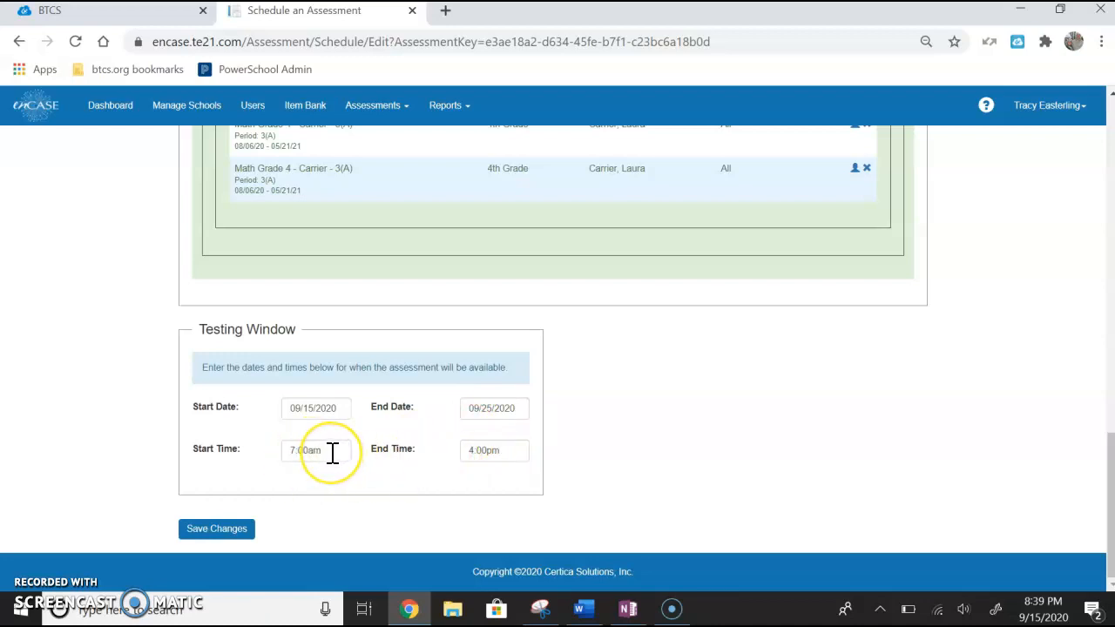
{"action": "left_click", "coordinate": [589, 451]}
{"action": "scroll", "coordinate": [590, 459], "scroll_direction": "up", "scroll_amount": 15}
{"action": "left_click", "coordinate": [662, 453]}
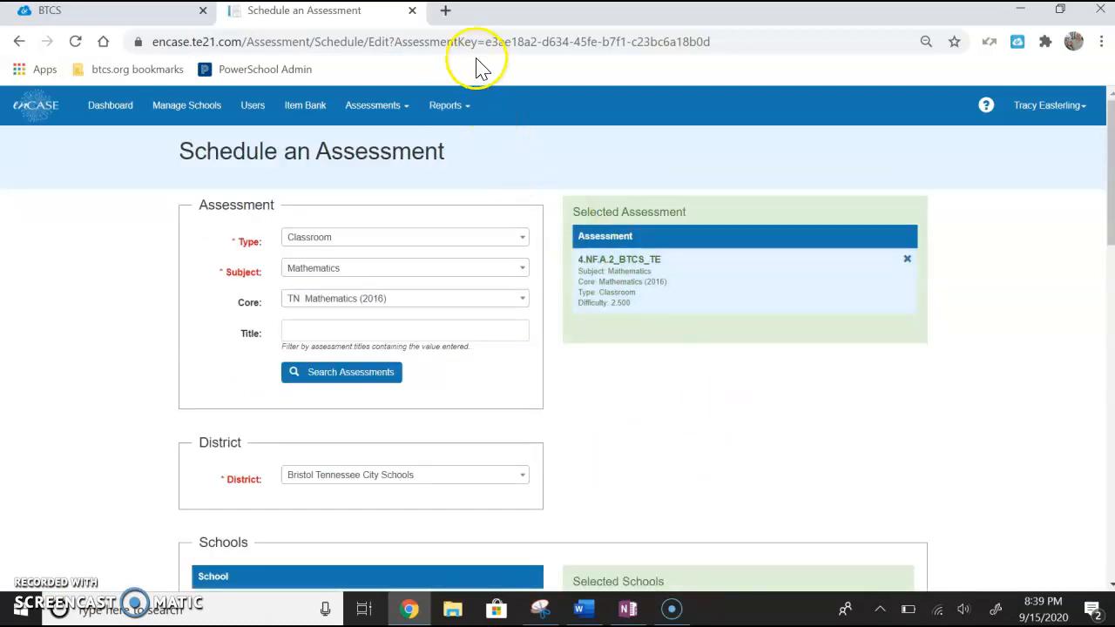
Close the Schedule an Assessment page and return to the BTCS ClassLink home page showing the enCASE app.
{"action": "left_click", "coordinate": [412, 12]}
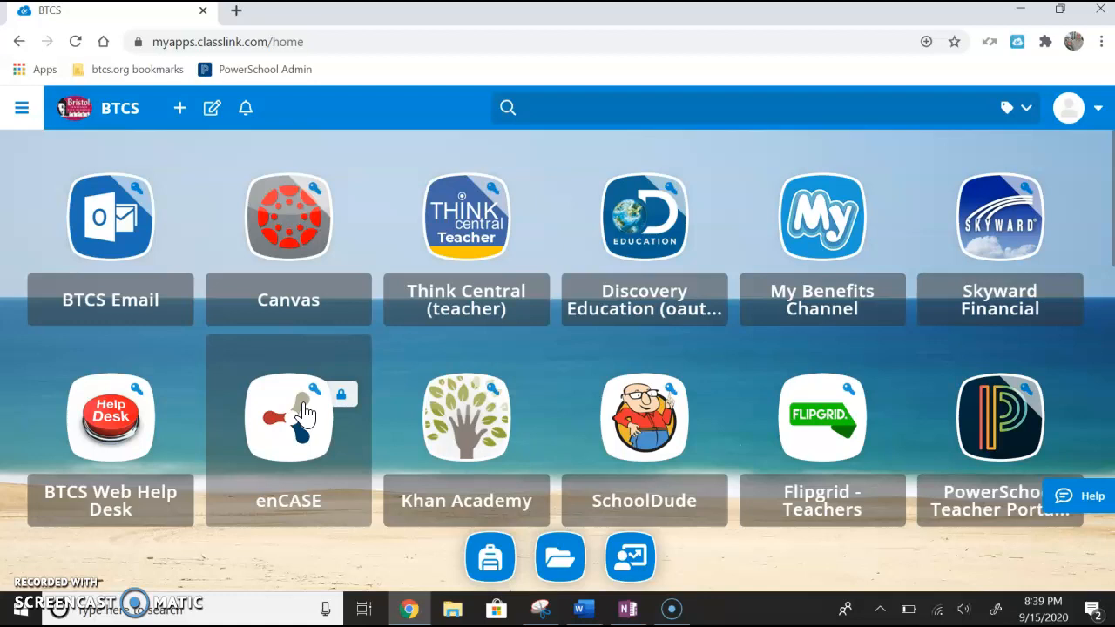
{"action": "scroll", "coordinate": [304, 415], "scroll_direction": "down", "scroll_amount": 1}
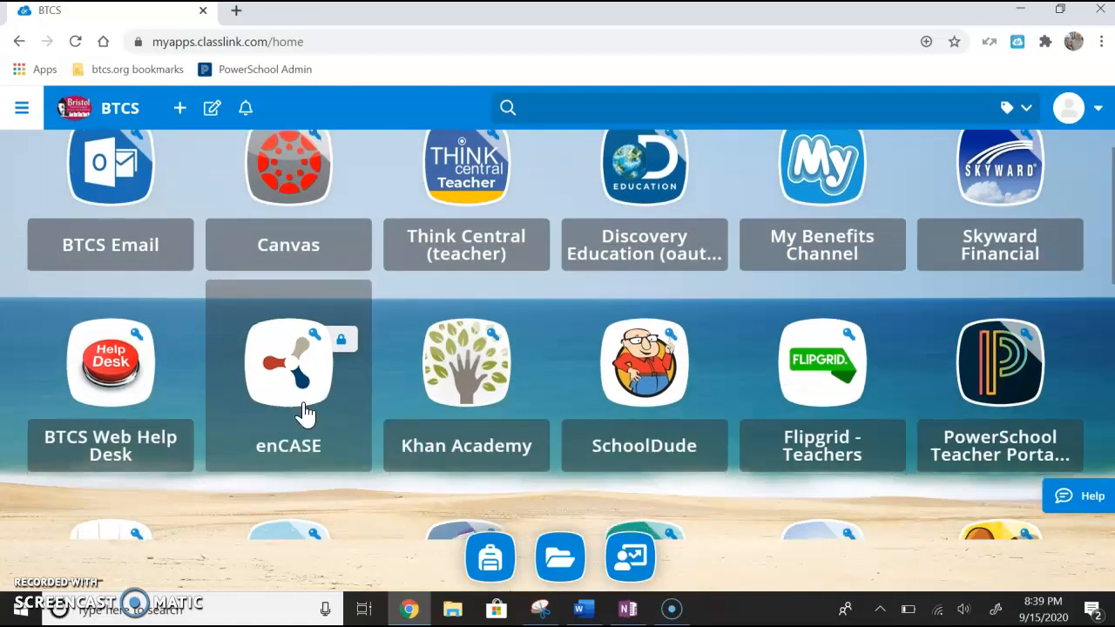
{"action": "scroll", "coordinate": [304, 416], "scroll_direction": "up", "scroll_amount": 1}
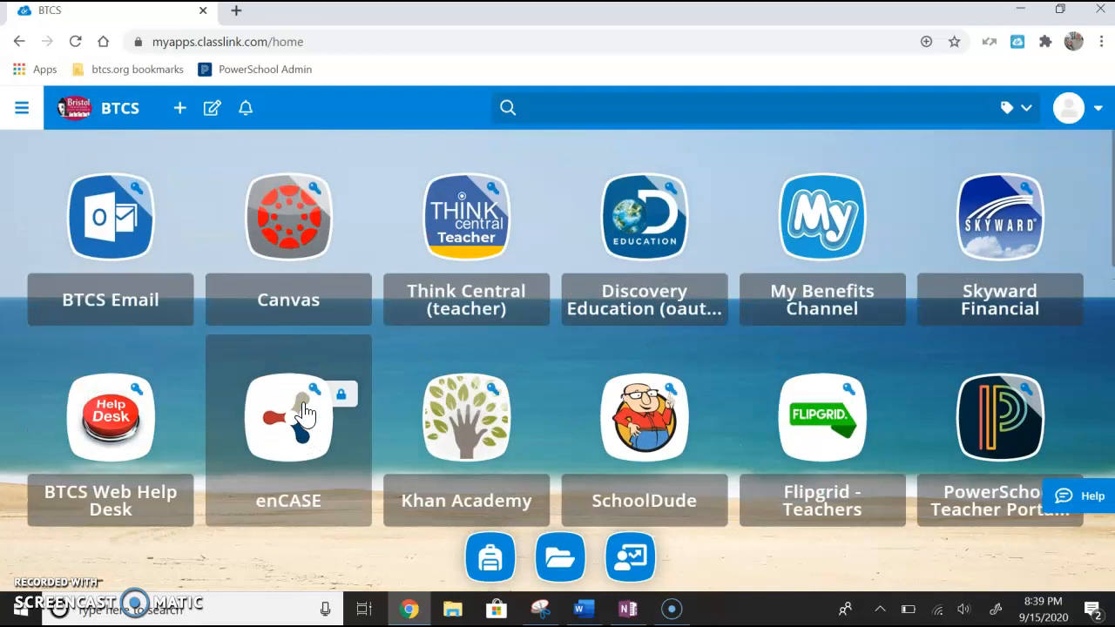